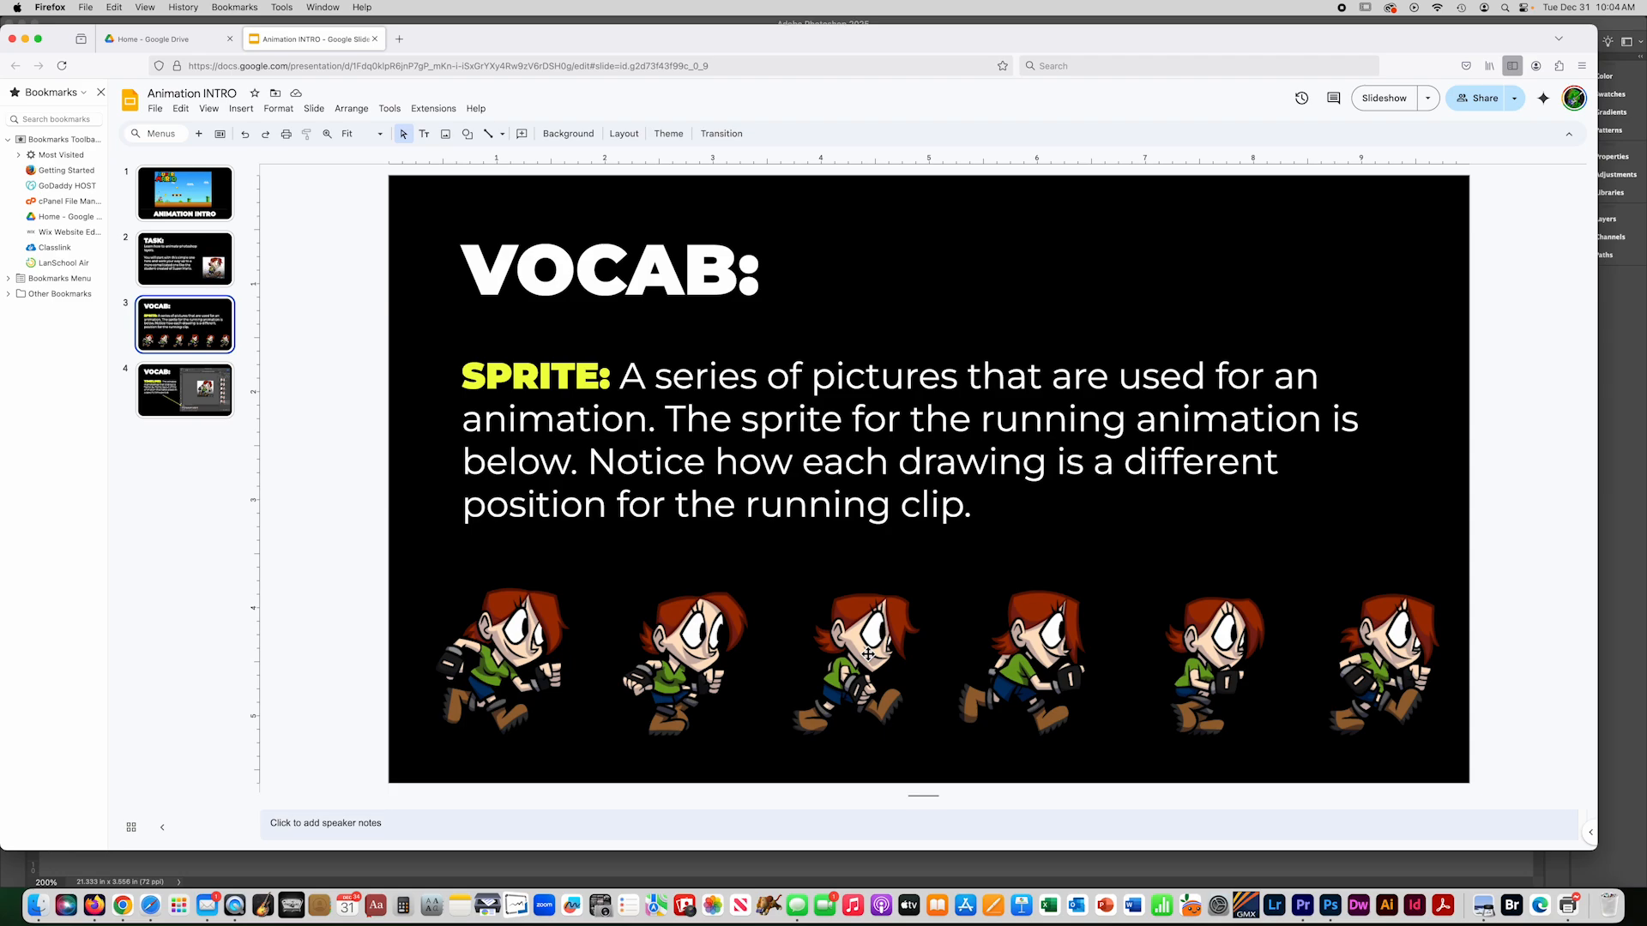
- View the presentation slide defining the timeline vocabulary term and switch to Photoshop
left_click(158, 401)
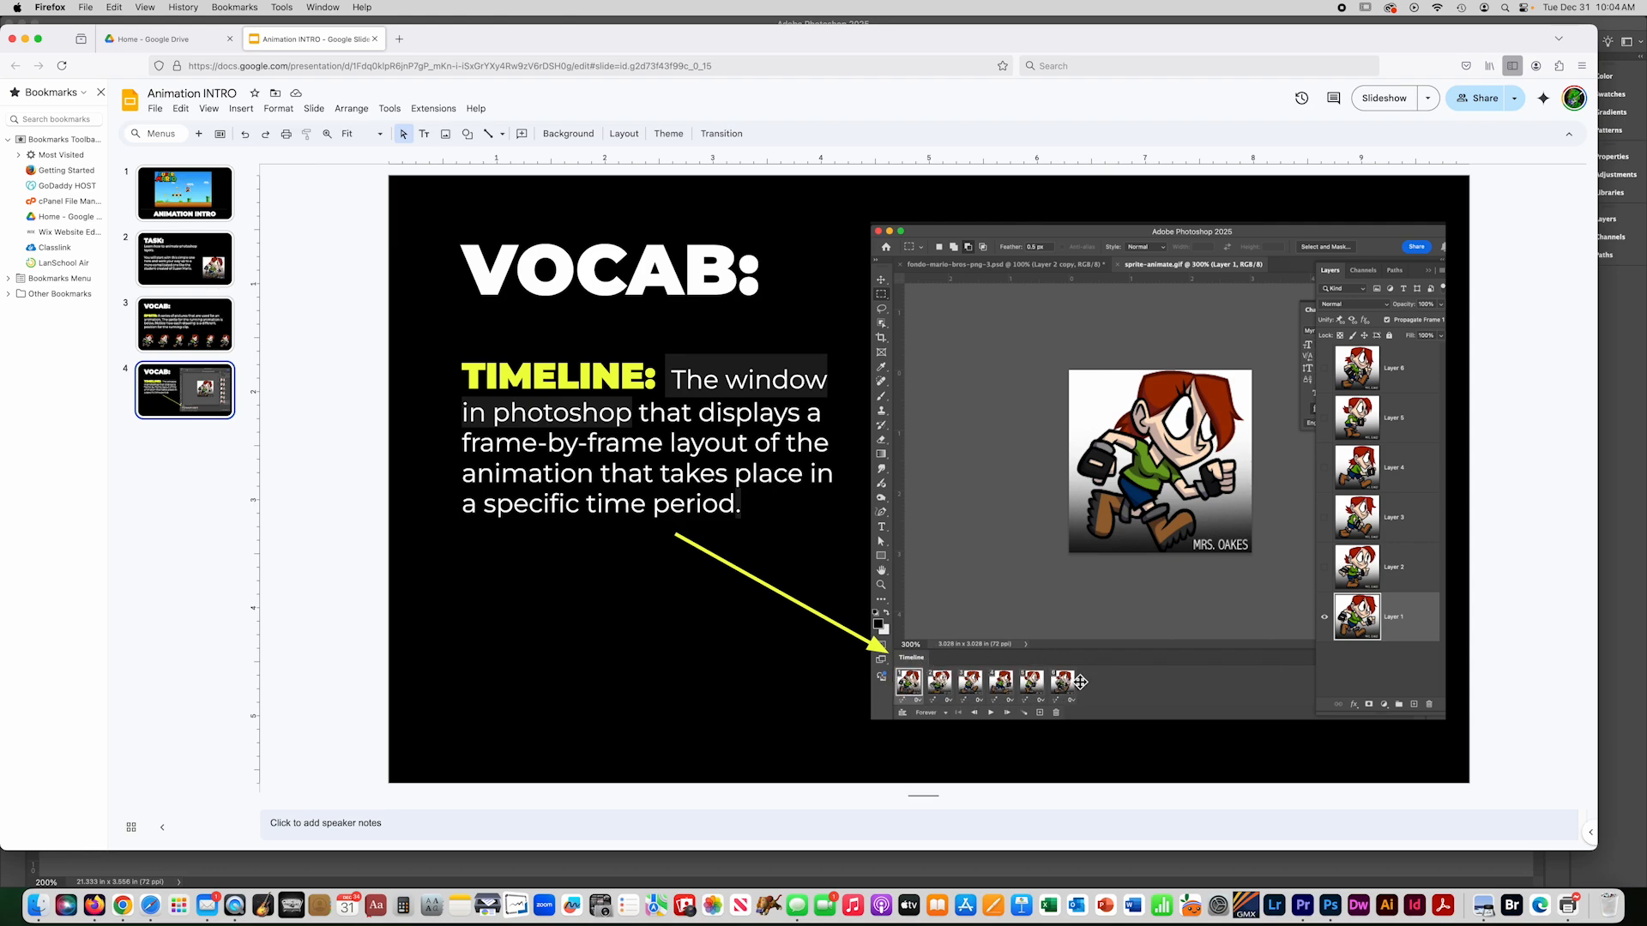
left_click(119, 21)
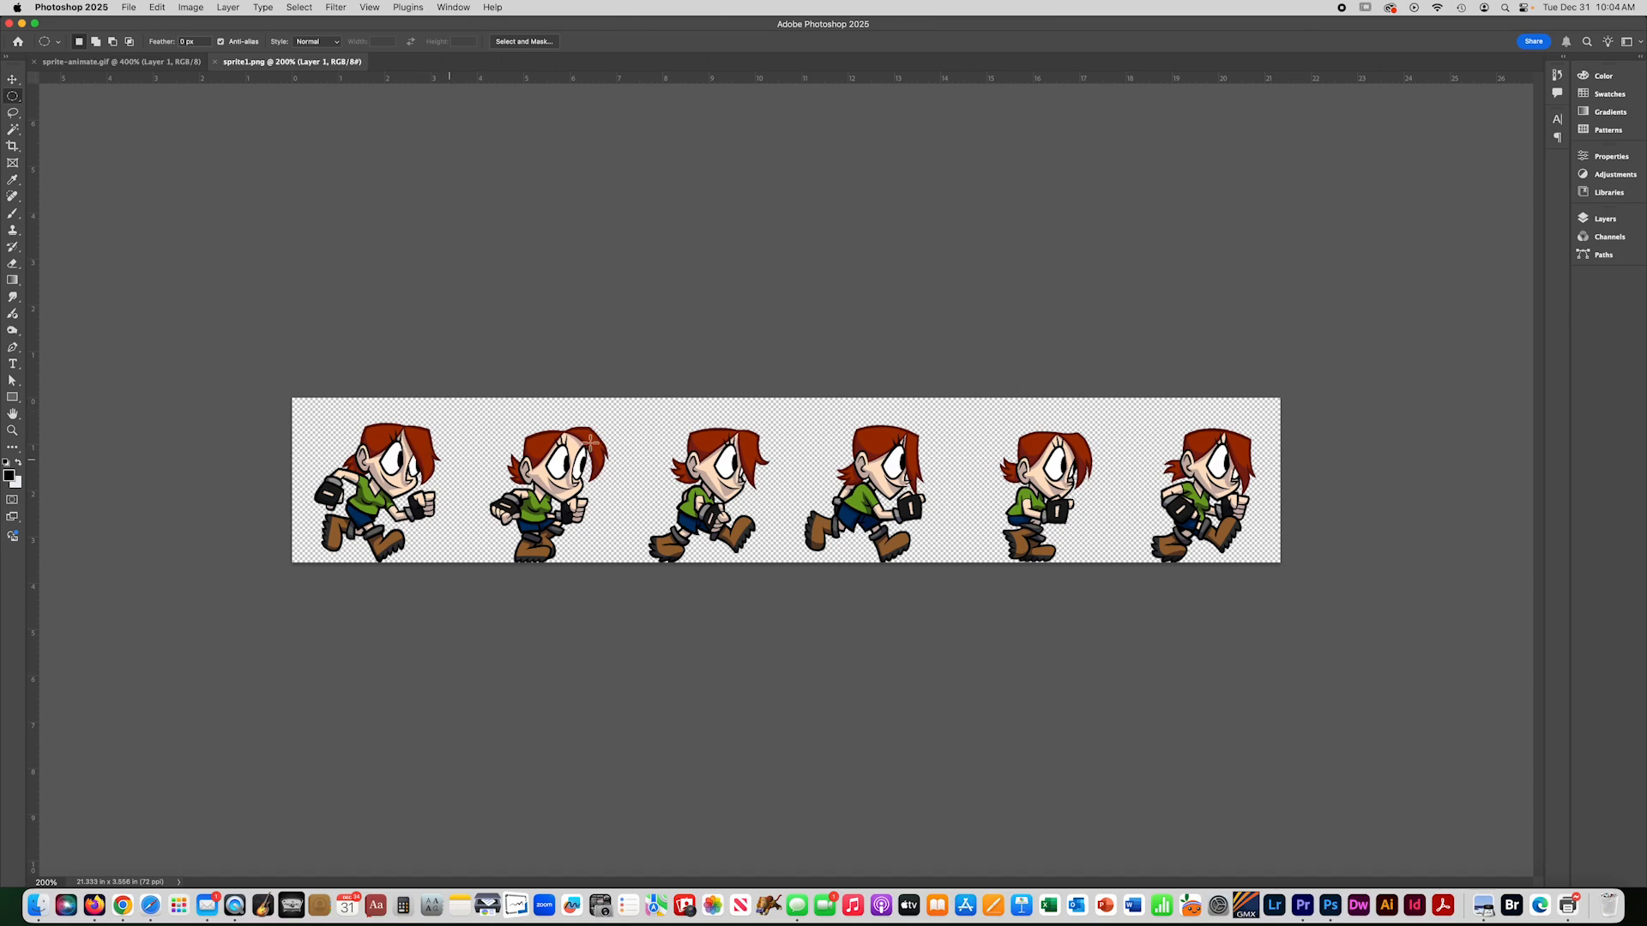
- Create a new document 220 pixels wide and 220 pixels high
left_click(129, 7)
left_click(135, 25)
left_click(1286, 370)
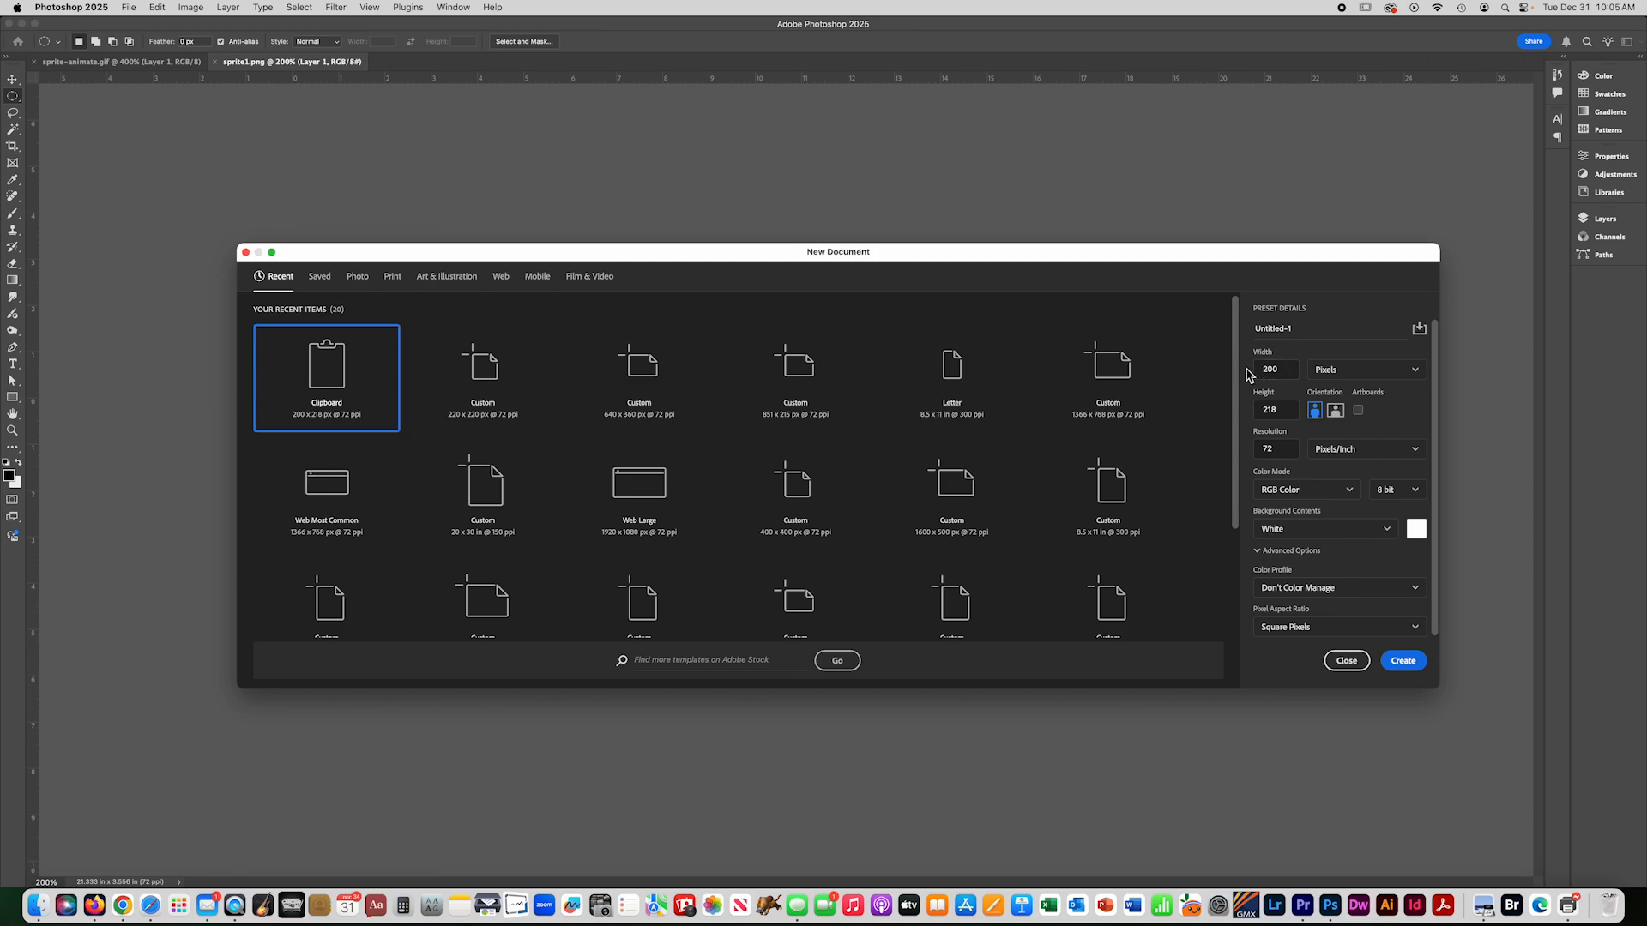
left_click_drag(1284, 370, 1255, 411)
type("220220")
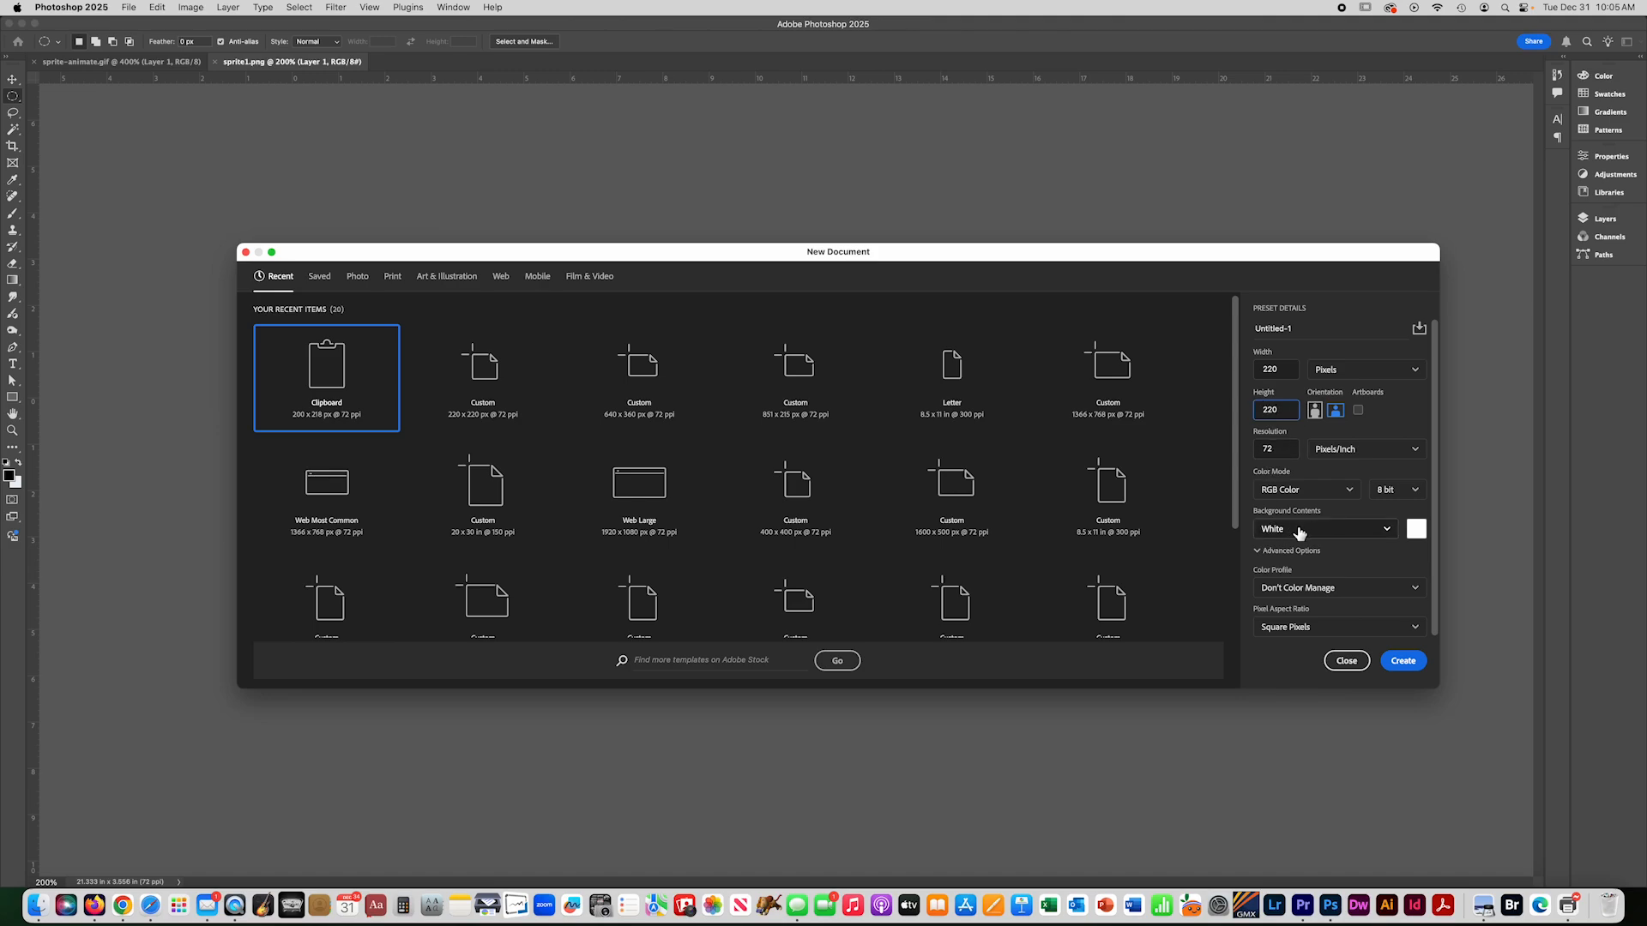
left_click(1403, 662)
- Display the layers list and the animation timeline for the new document
key("super+equal")
key("super+equal")
key("super+equal")
key("super+equal")
key("super+equal")
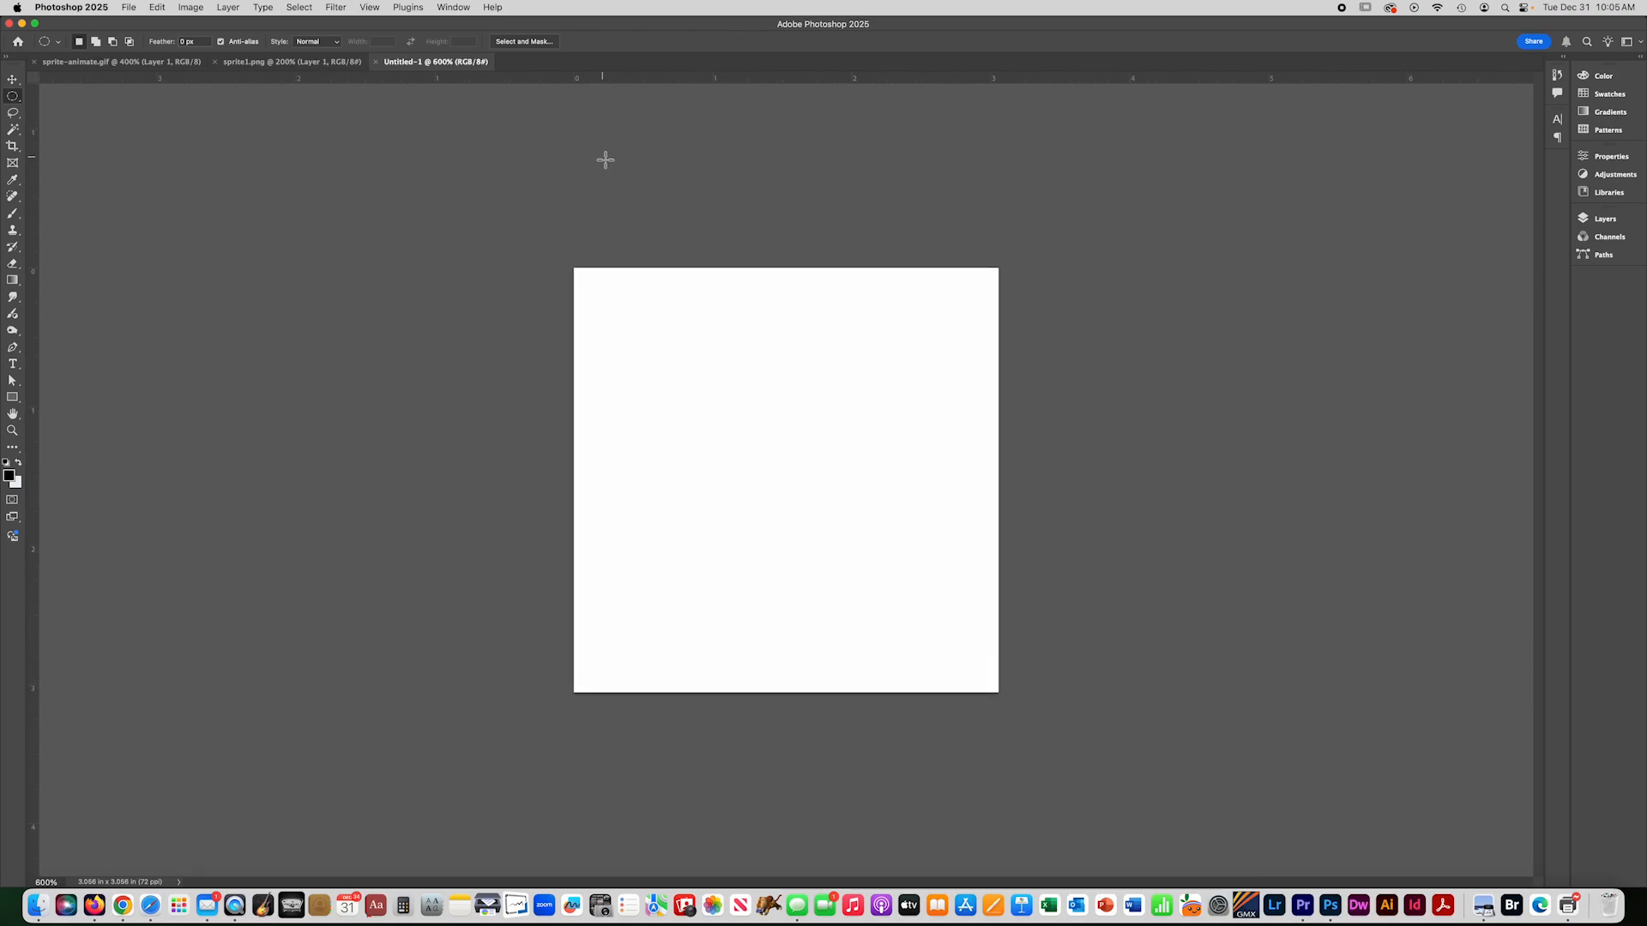
left_click(1609, 220)
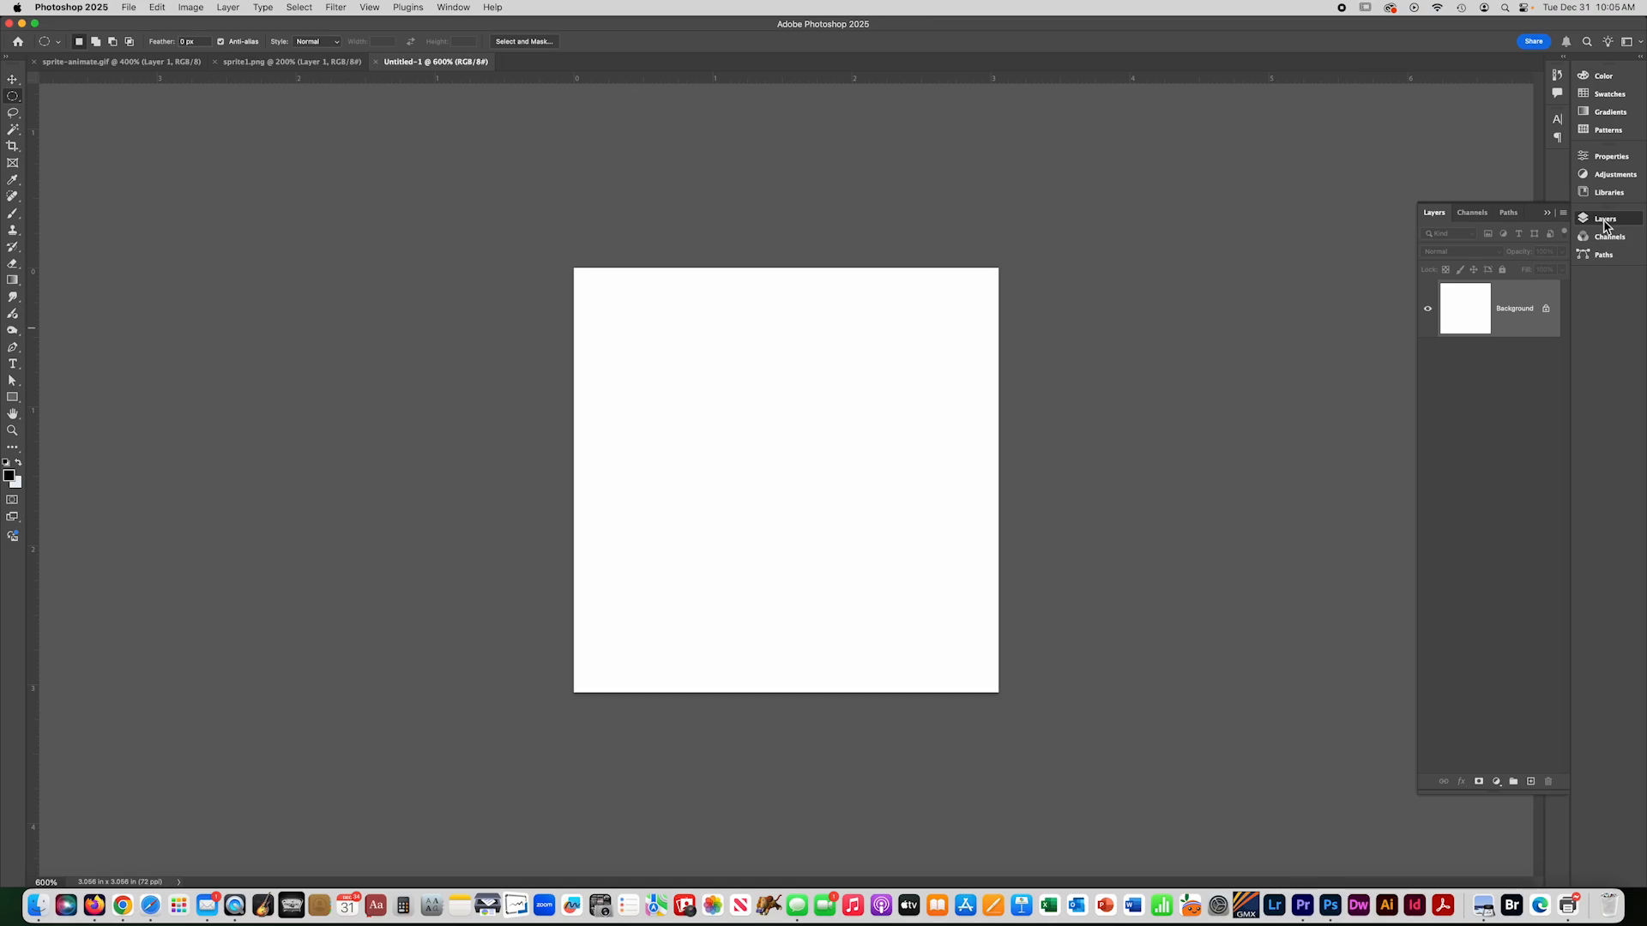
left_click(444, 8)
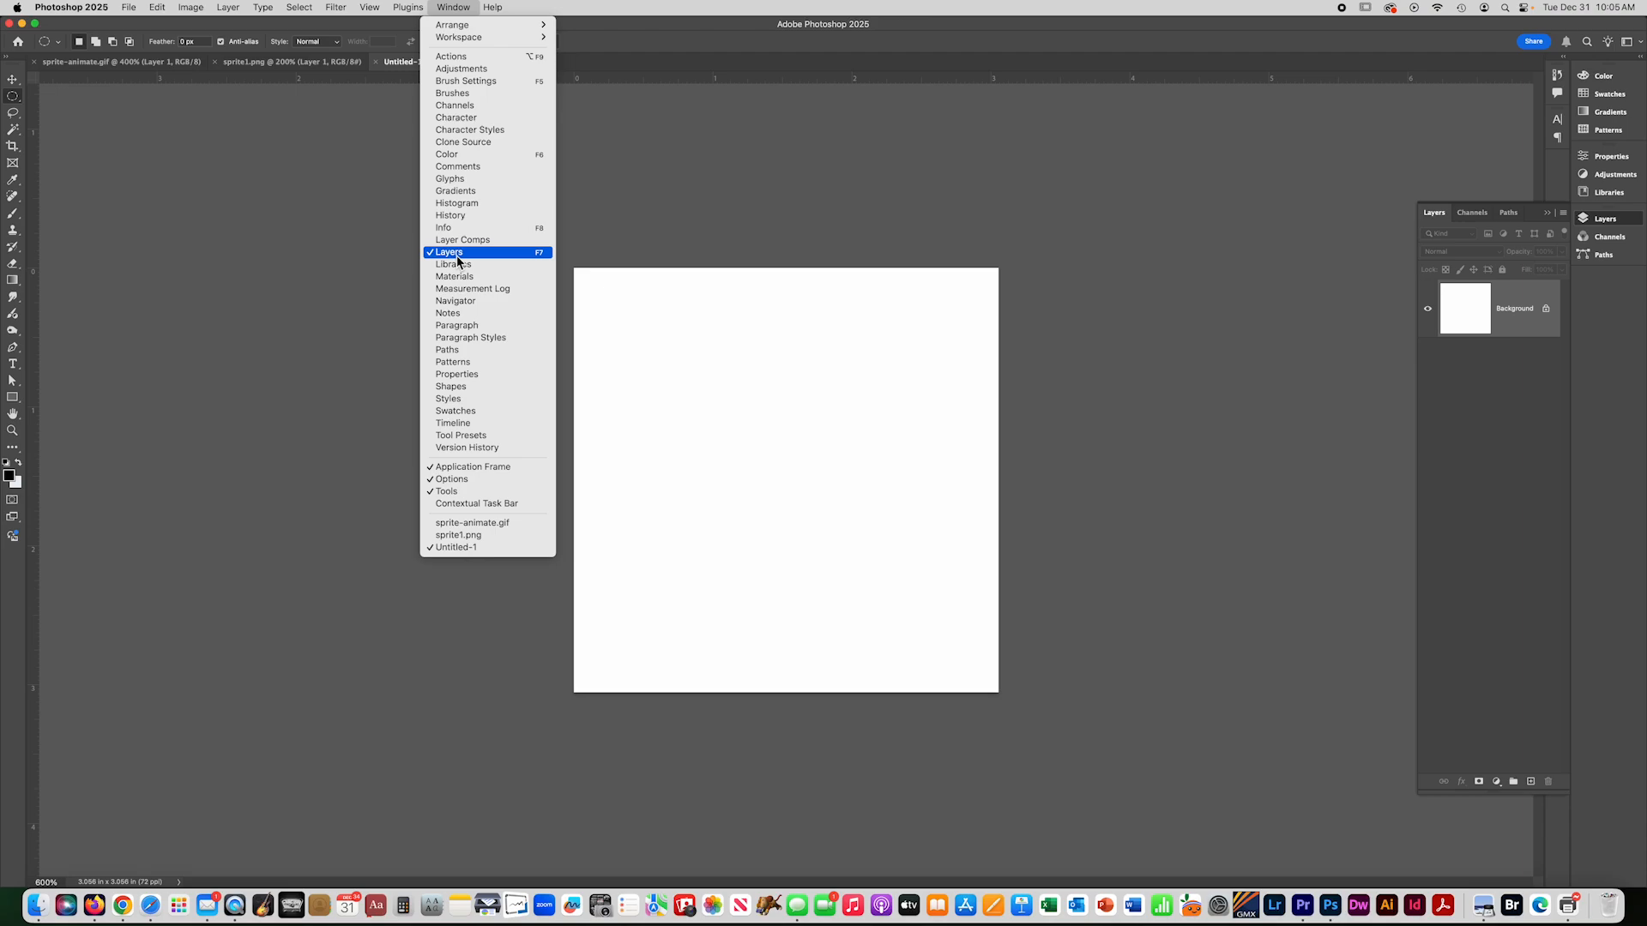
left_click(459, 426)
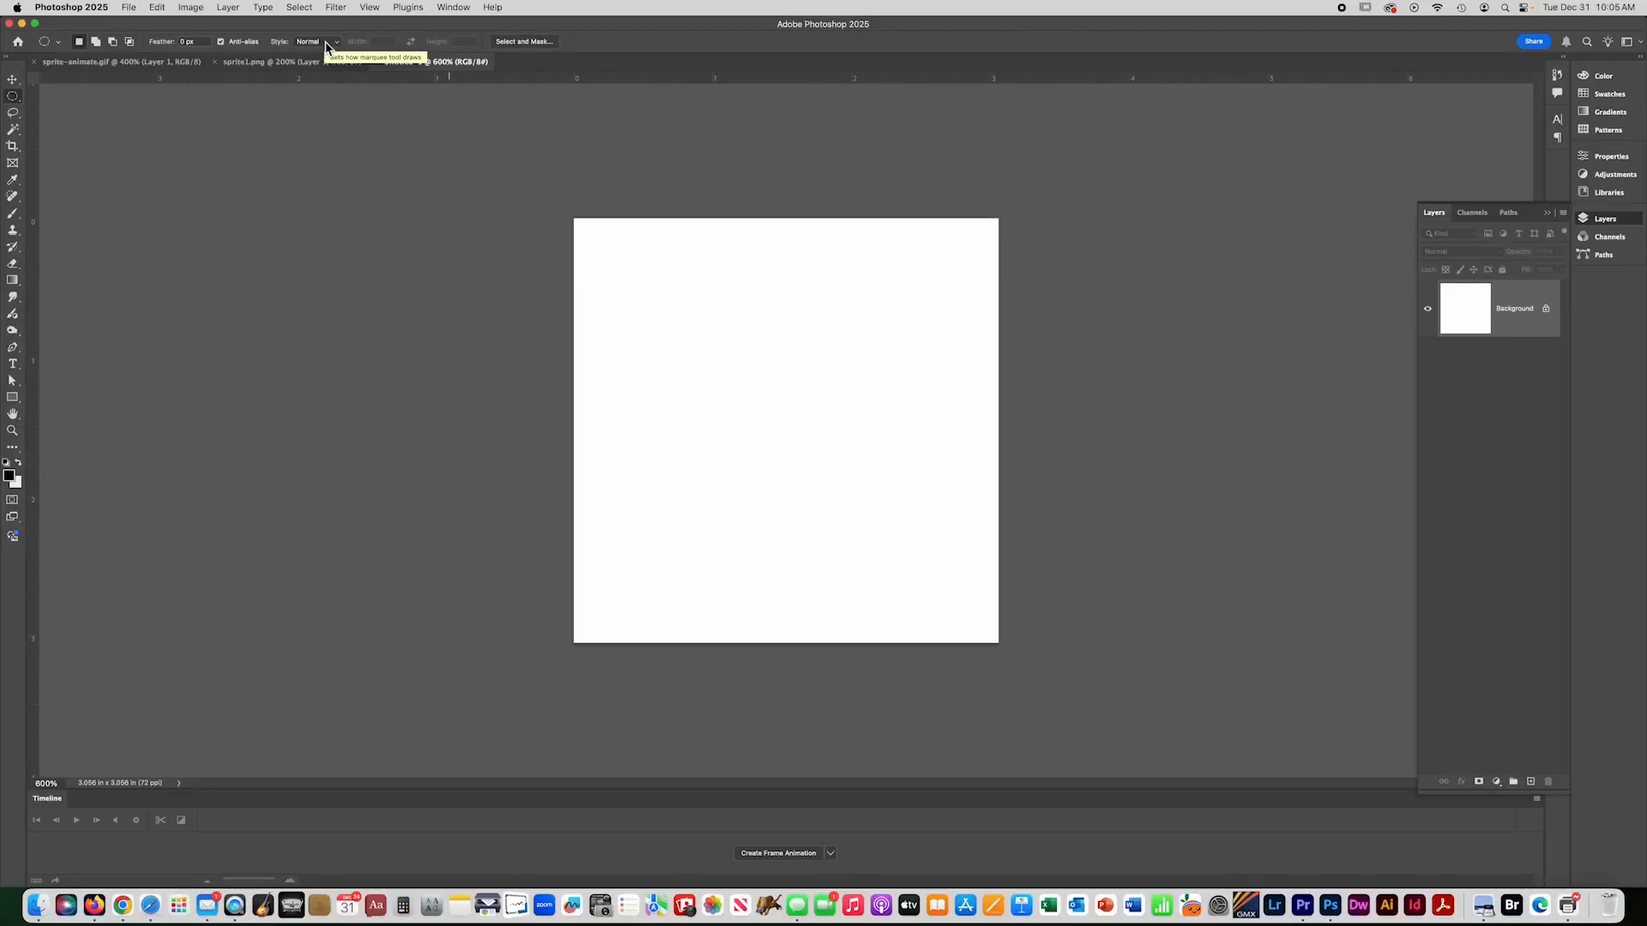
- Add a gradient fill layer above the white background
left_click(228, 8)
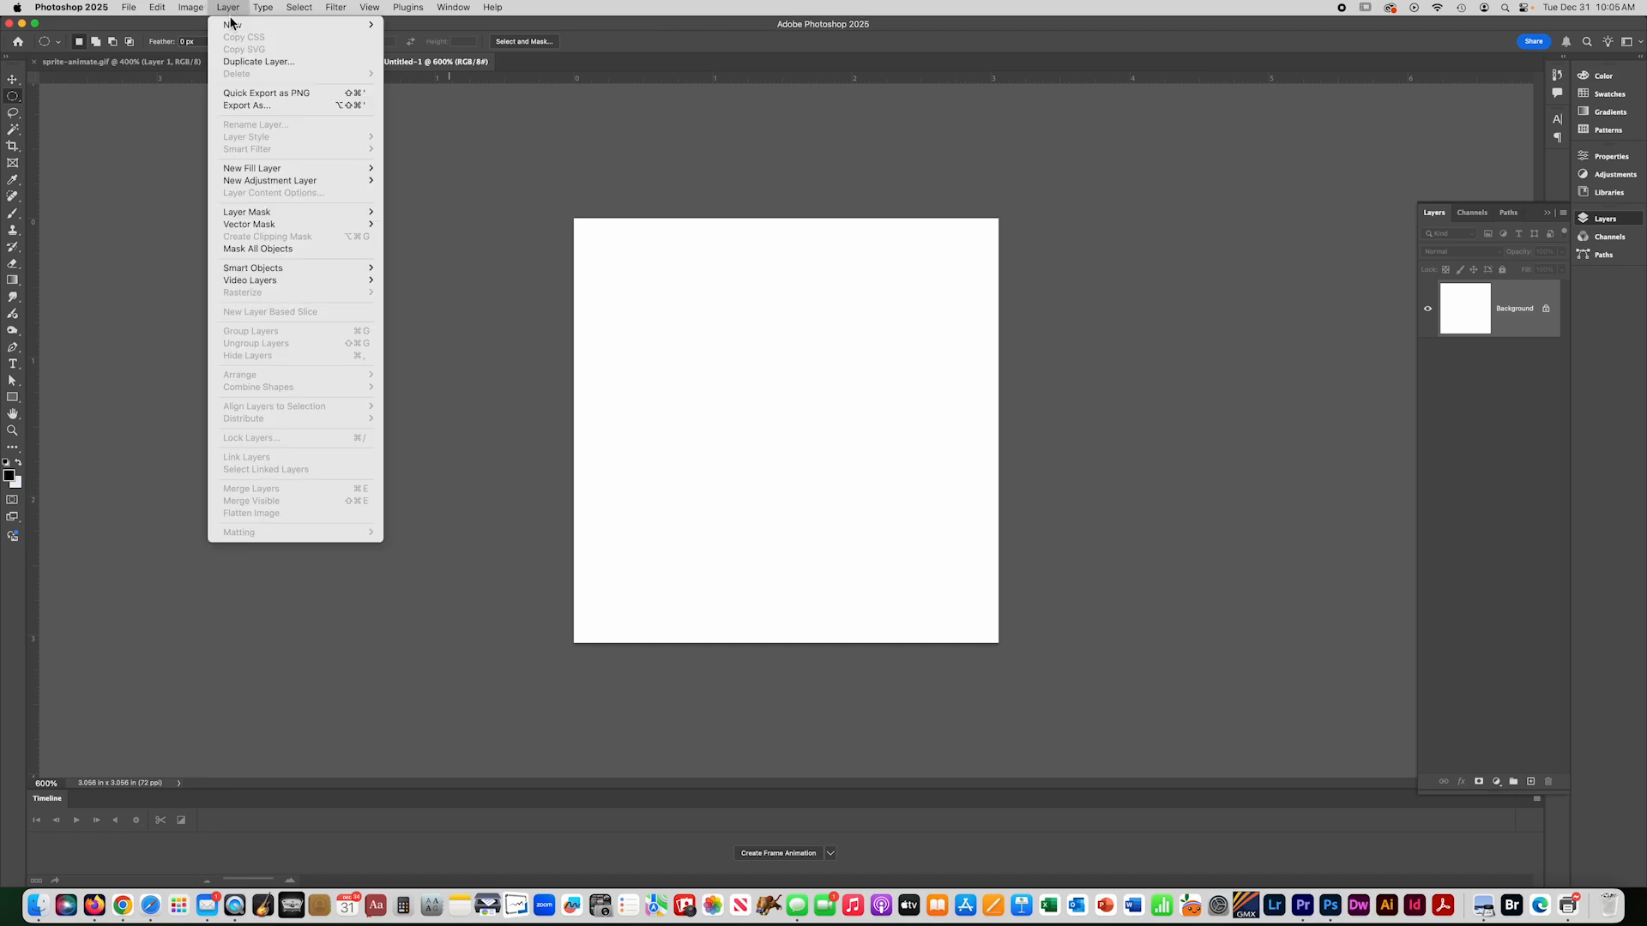
mouse_move(249, 170)
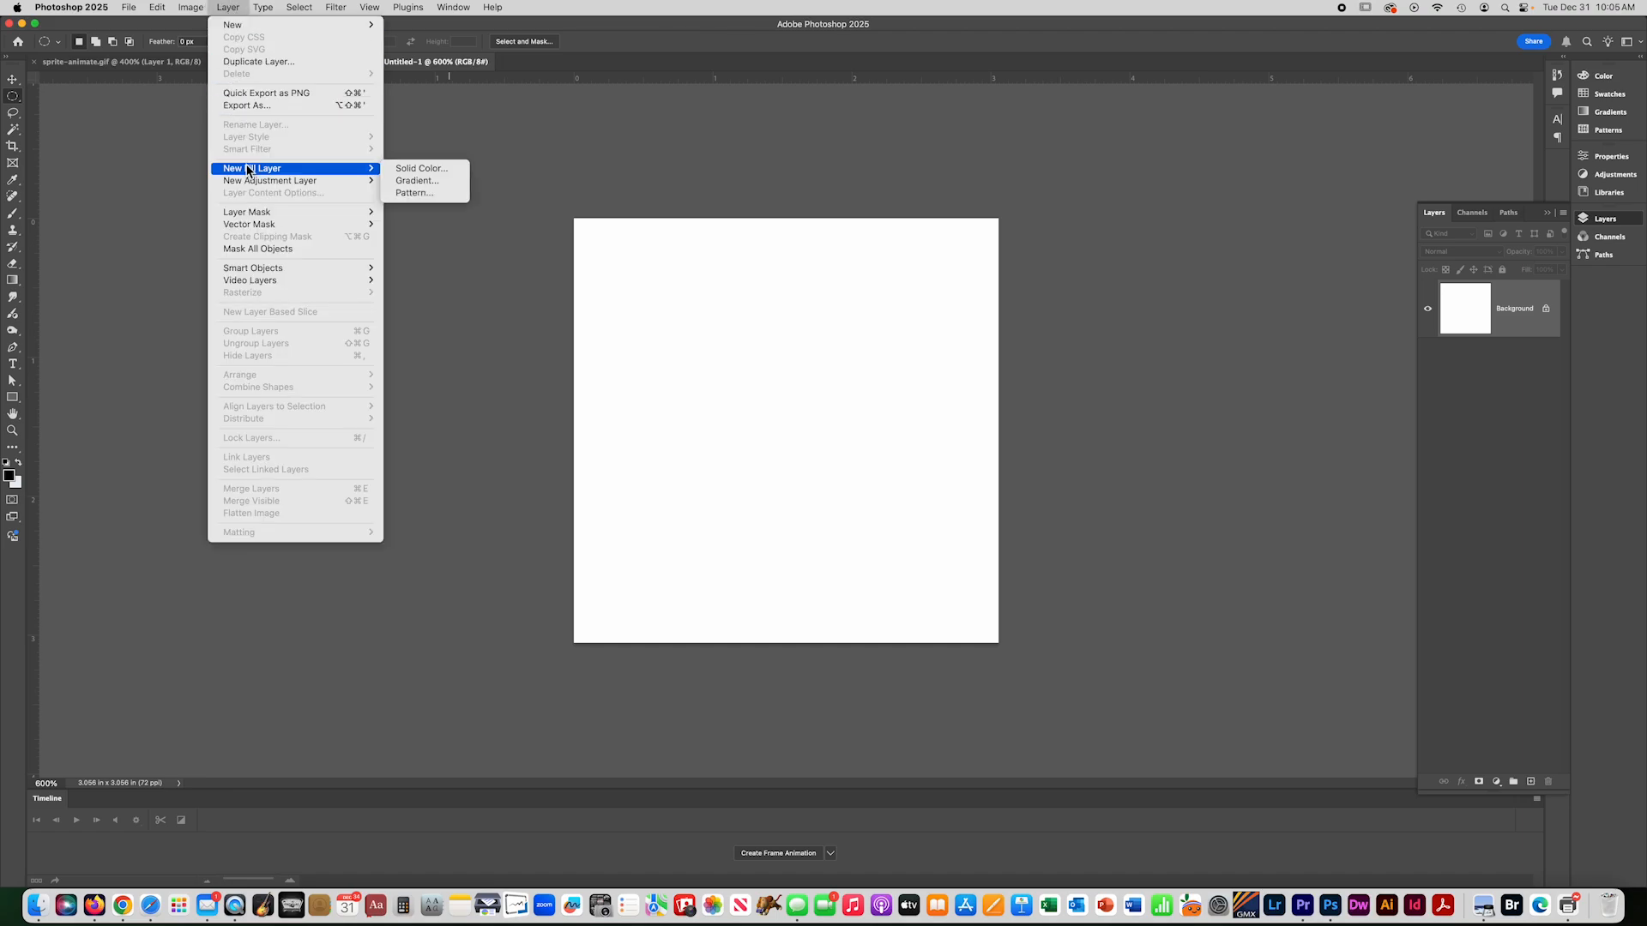
left_click(415, 182)
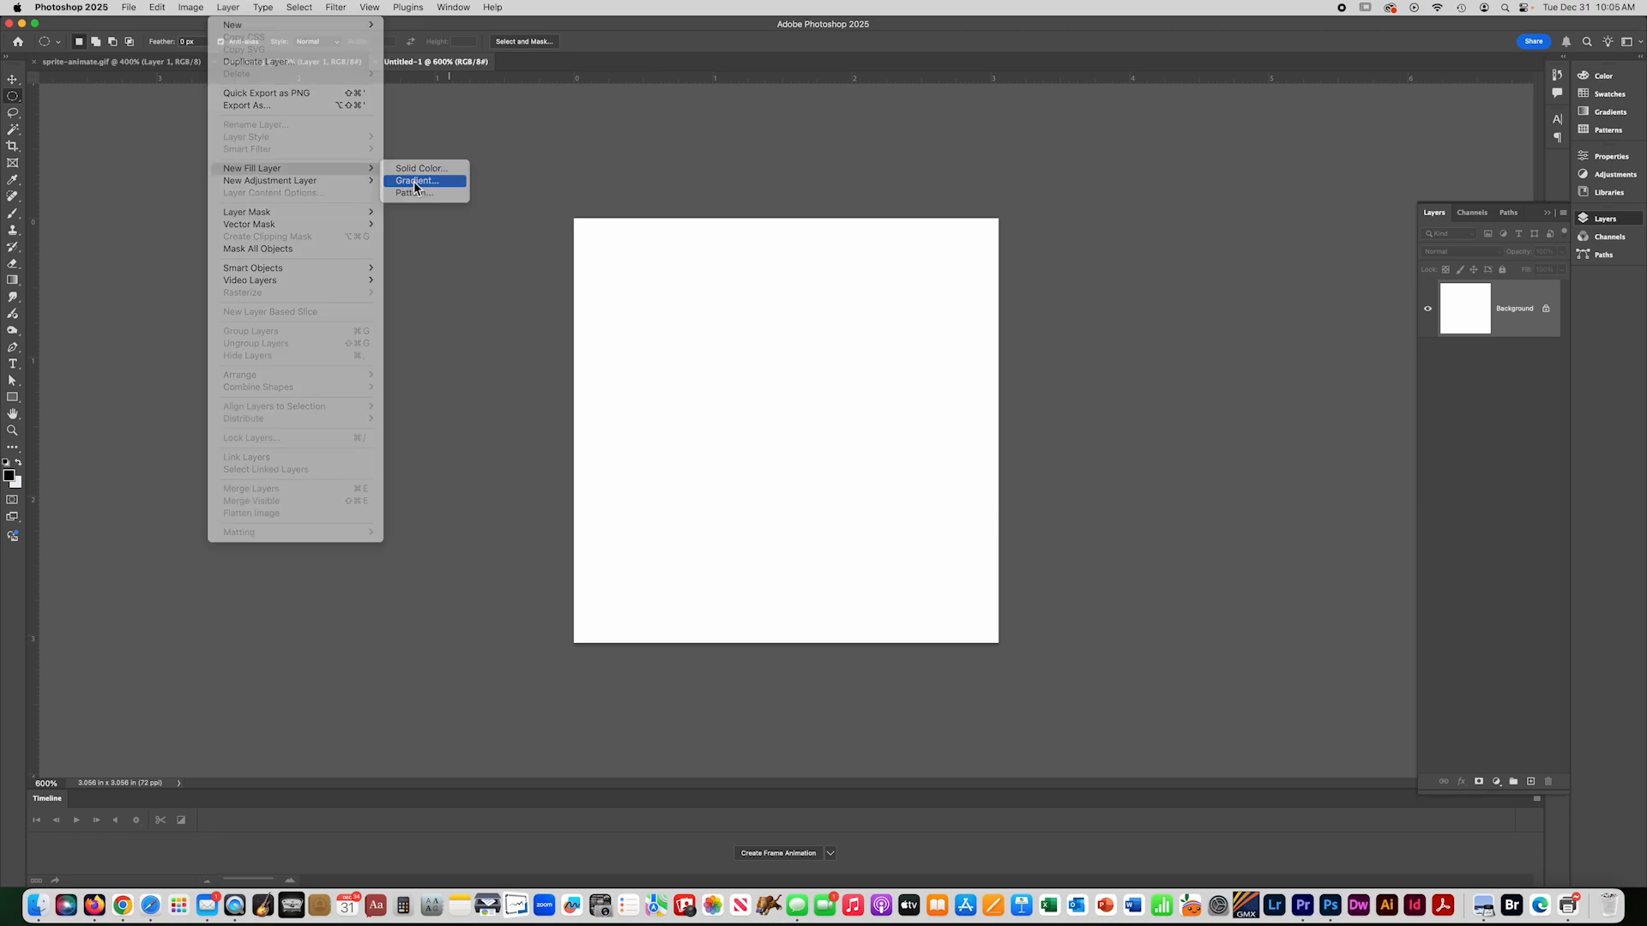
left_click(555, 142)
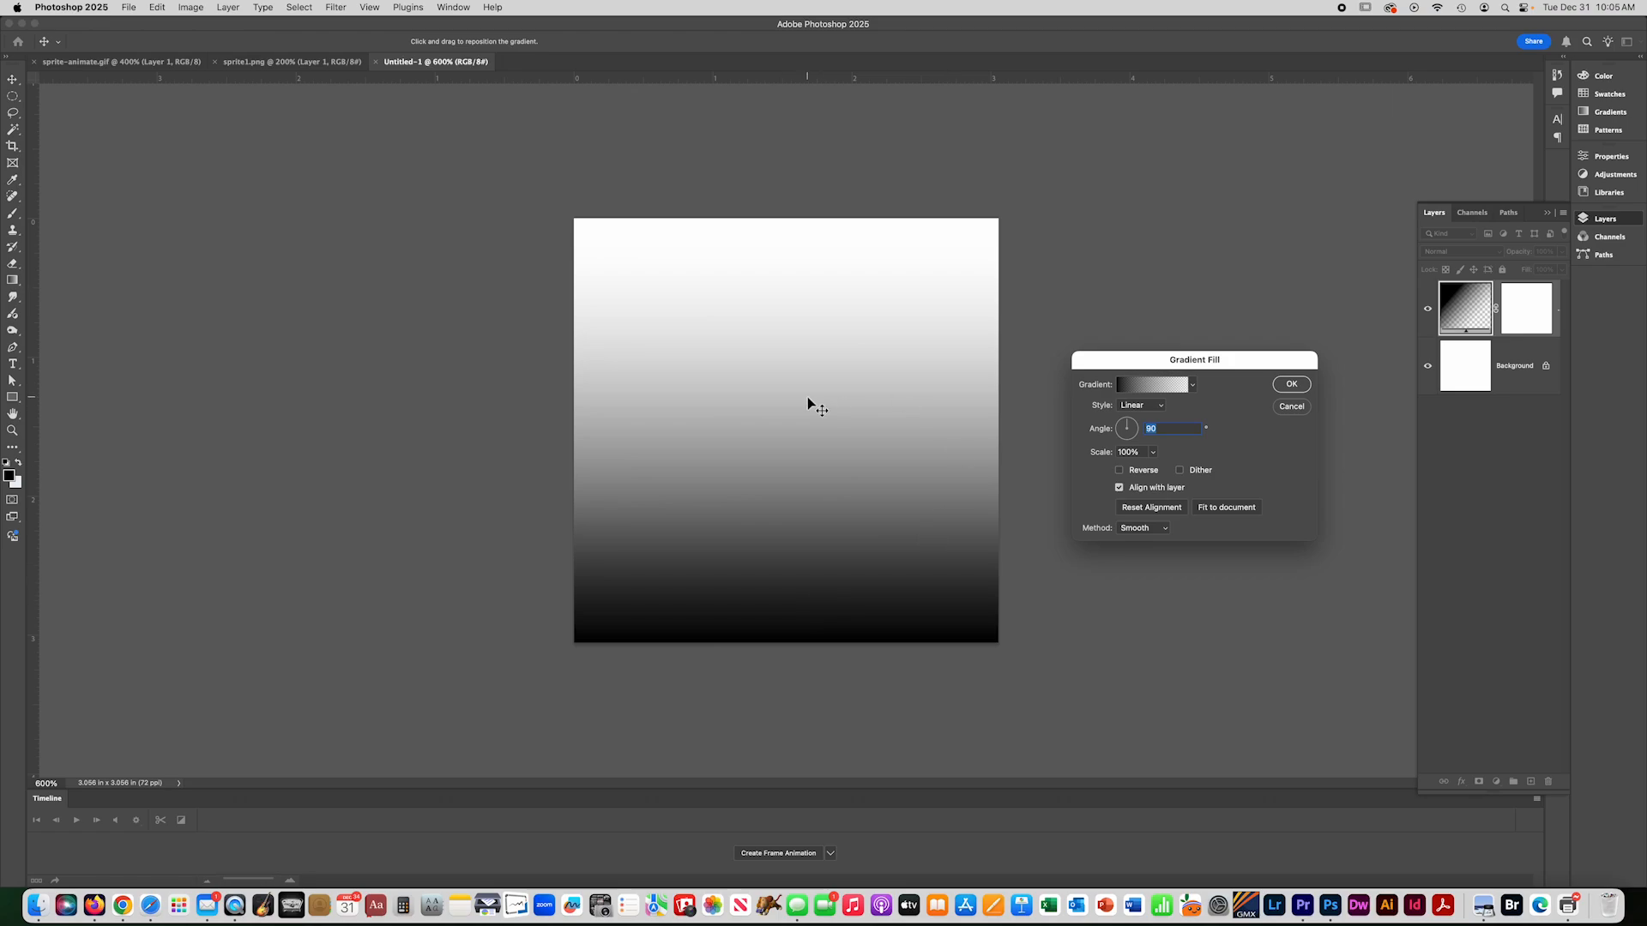
- Apply the blue-to-teal Green_27 preset from the Greens group to the gradient fill layer
left_click(1193, 385)
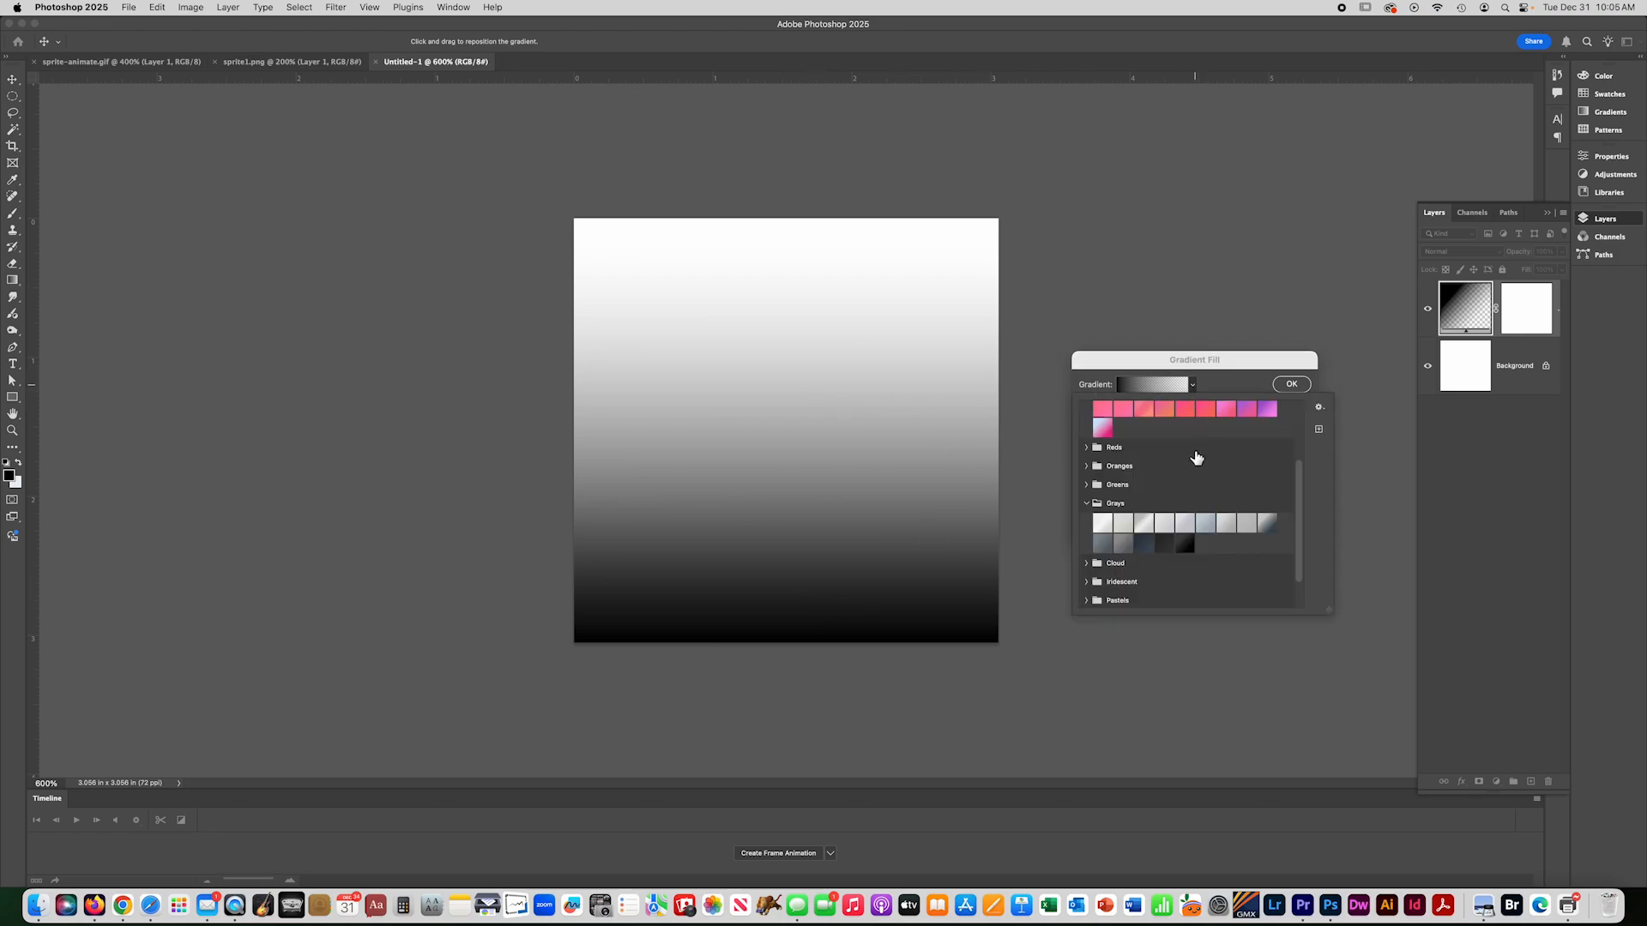
left_click(1087, 486)
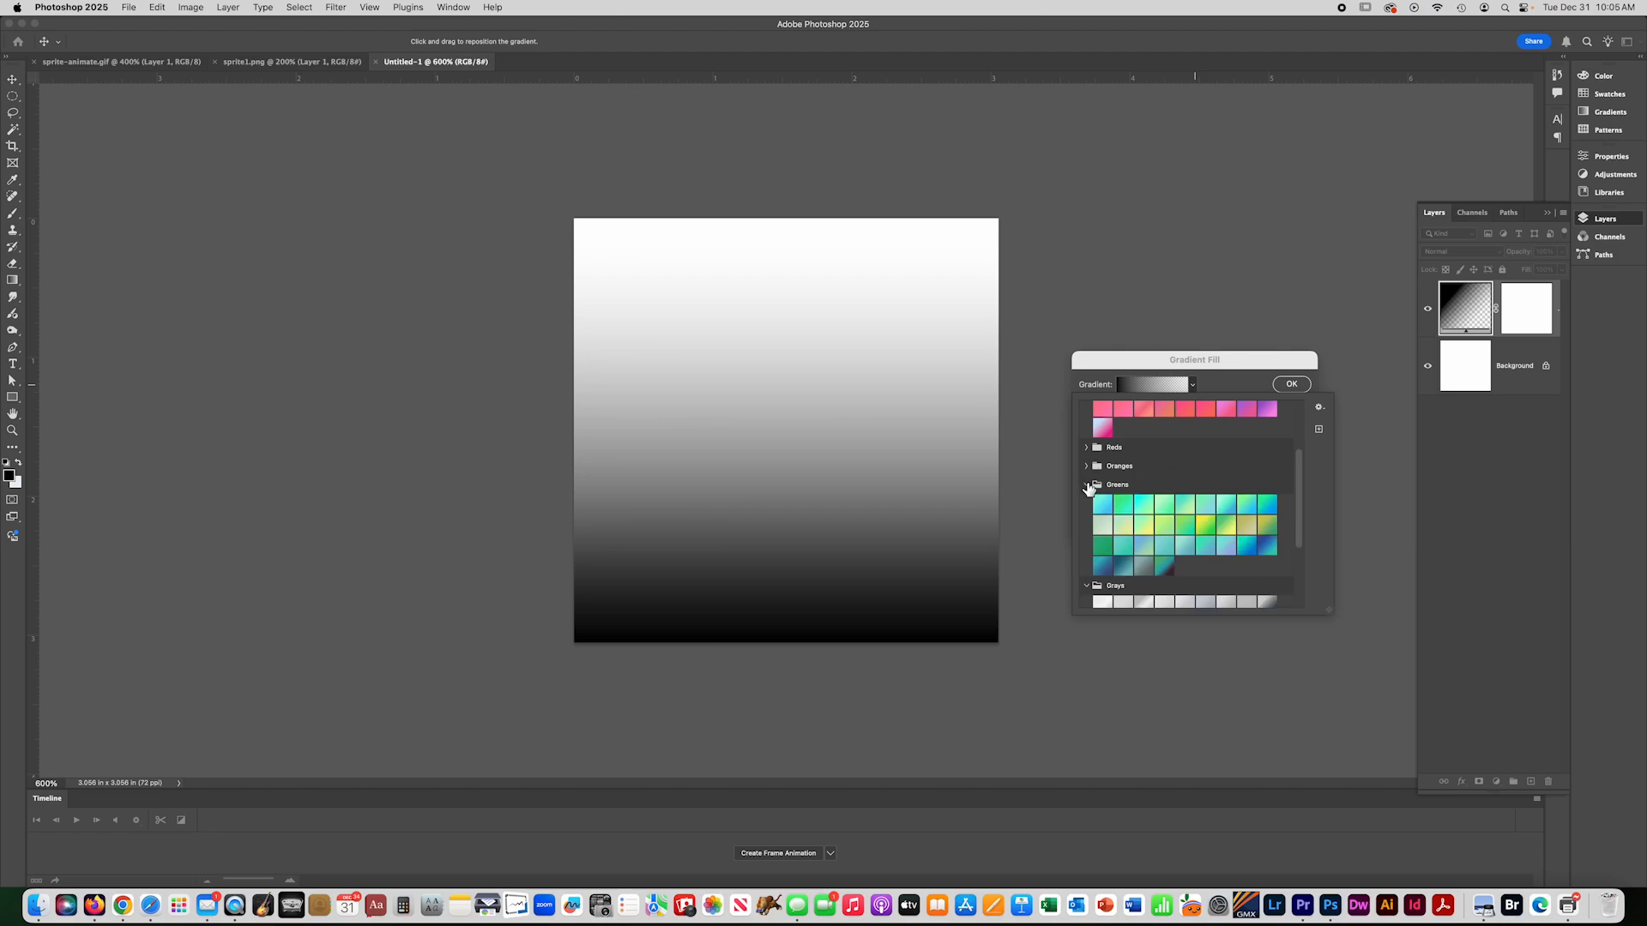
left_click(1088, 467)
left_click(1086, 447)
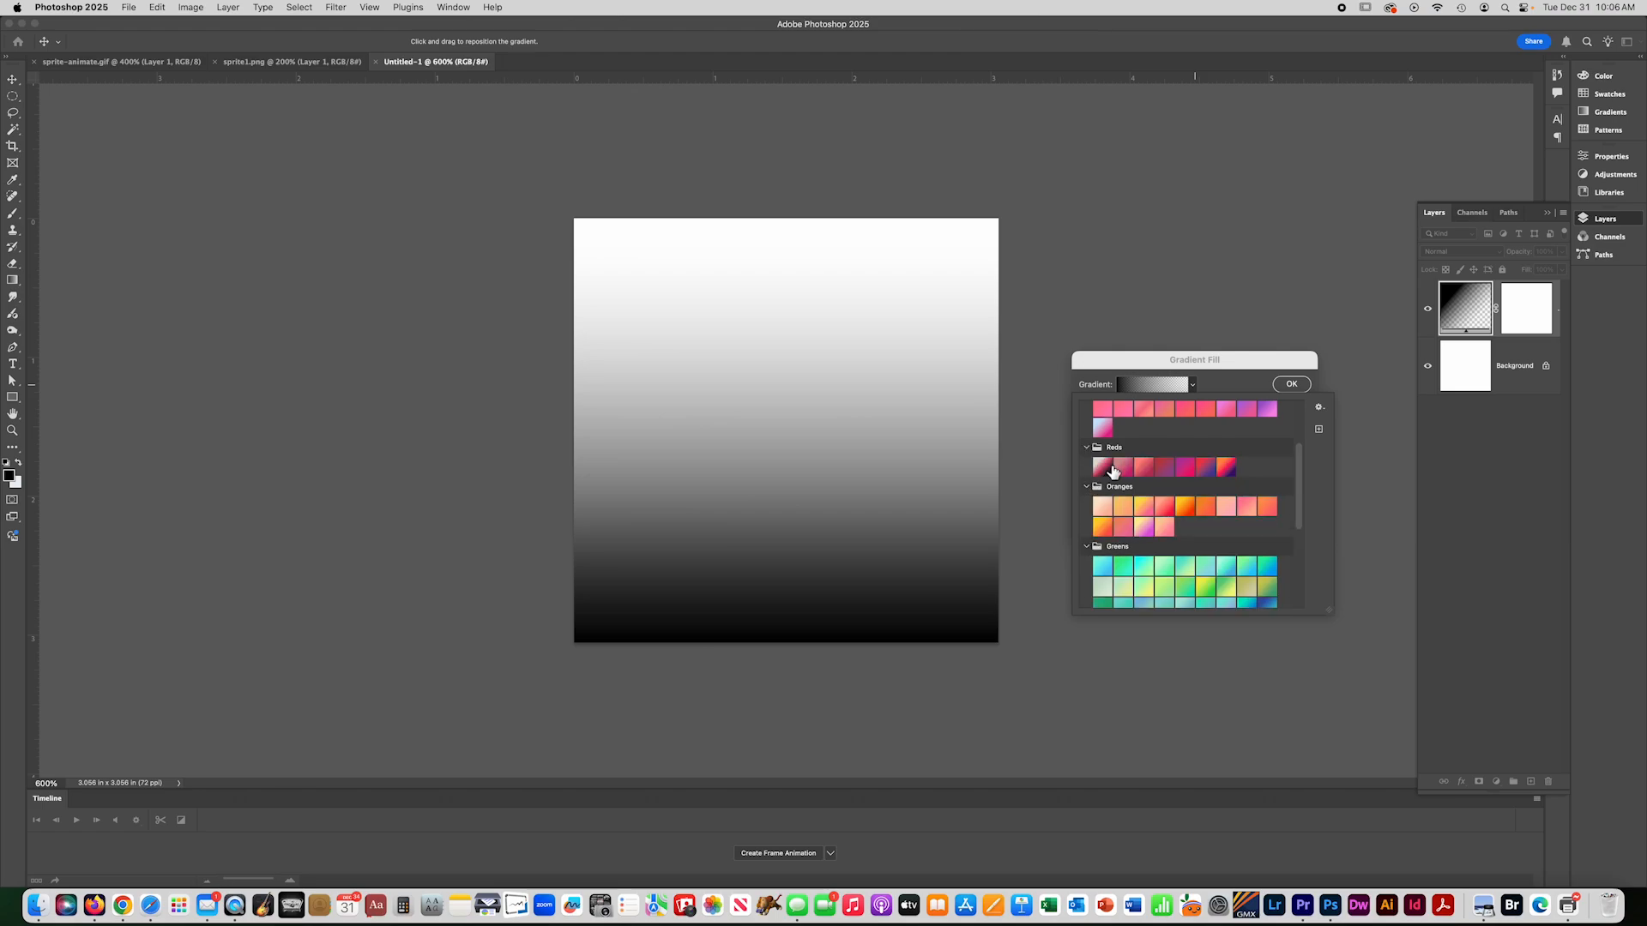
scroll(1184, 498, "down", 8)
scroll(1186, 498, "up", 6)
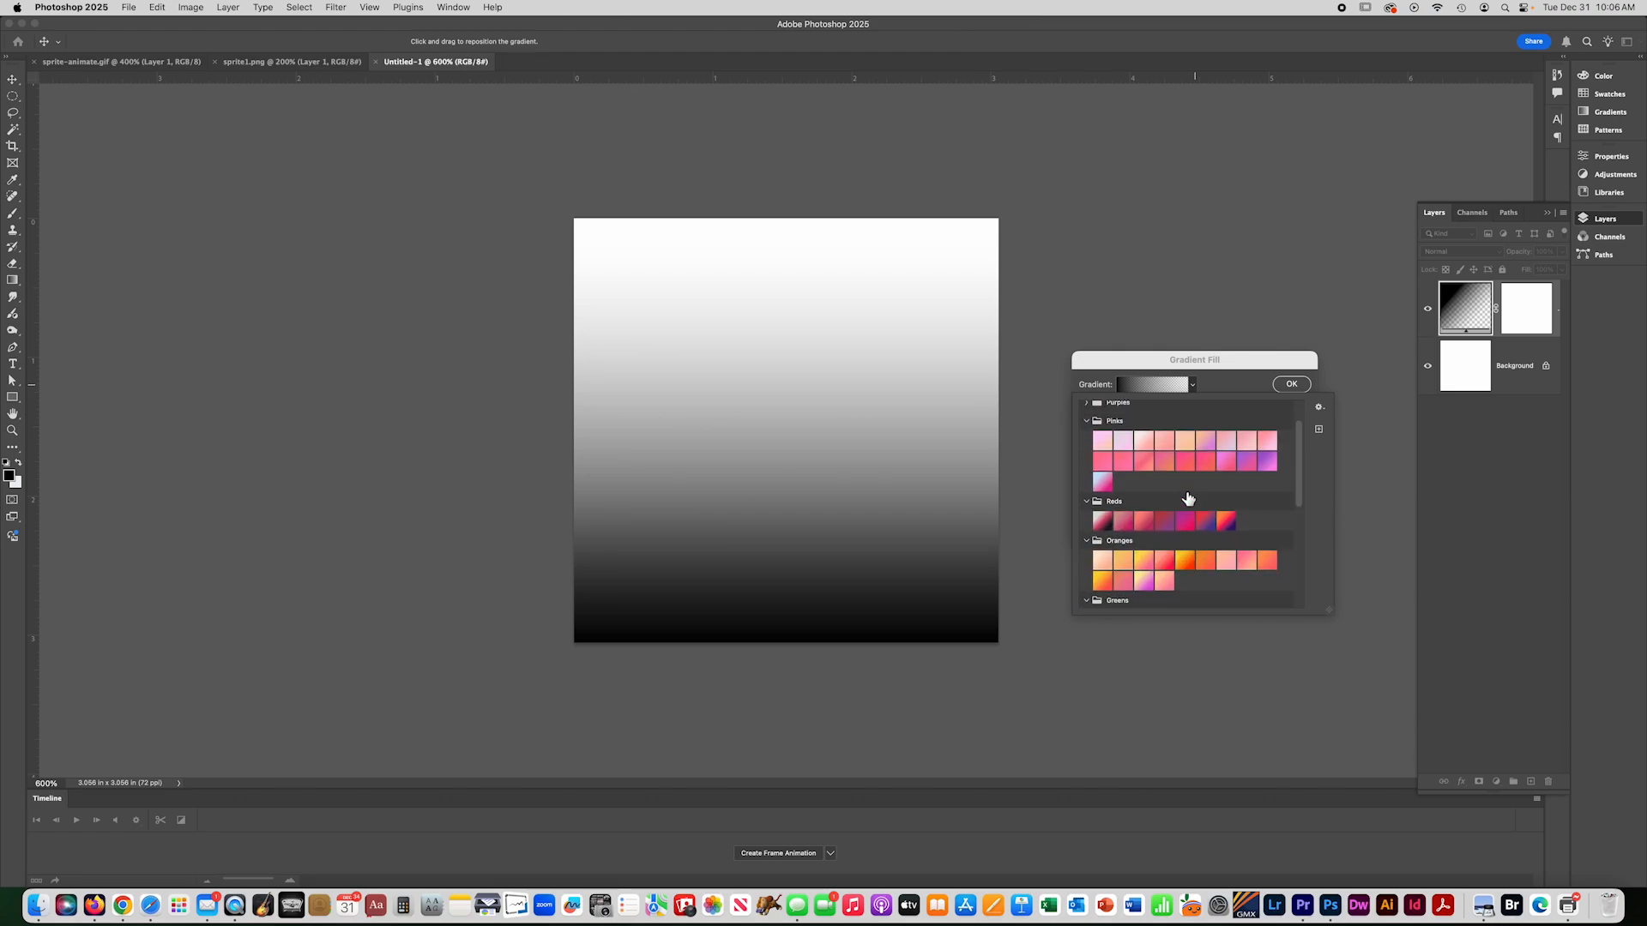
scroll(1186, 499, "down", 4)
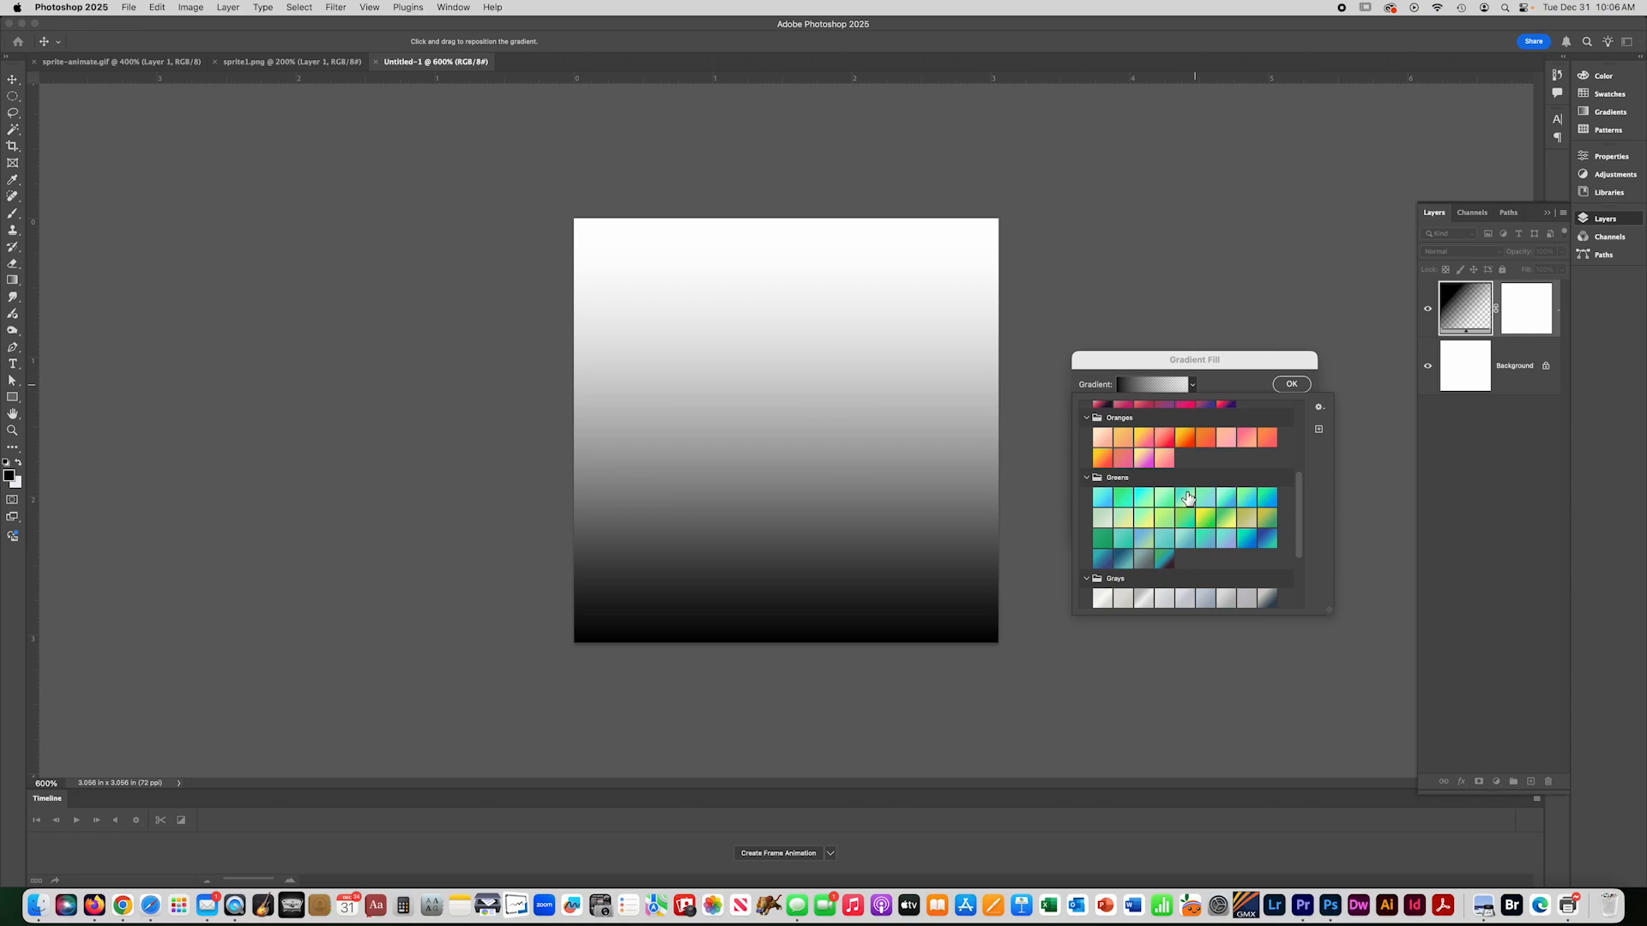
left_click(1268, 540)
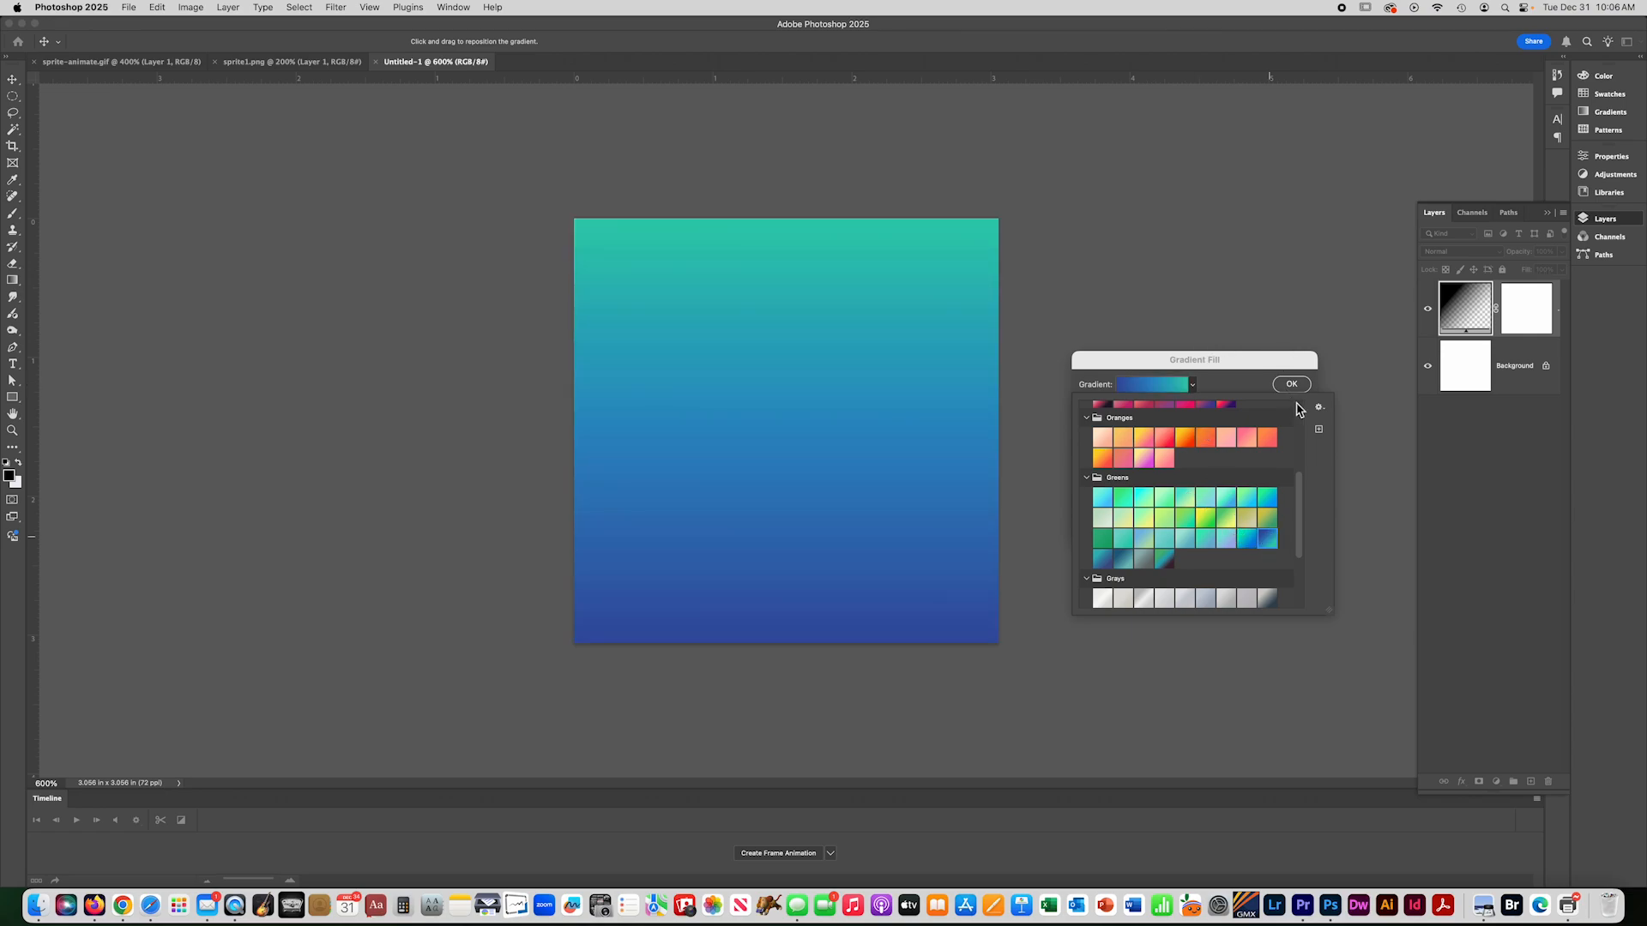
left_click(1291, 385)
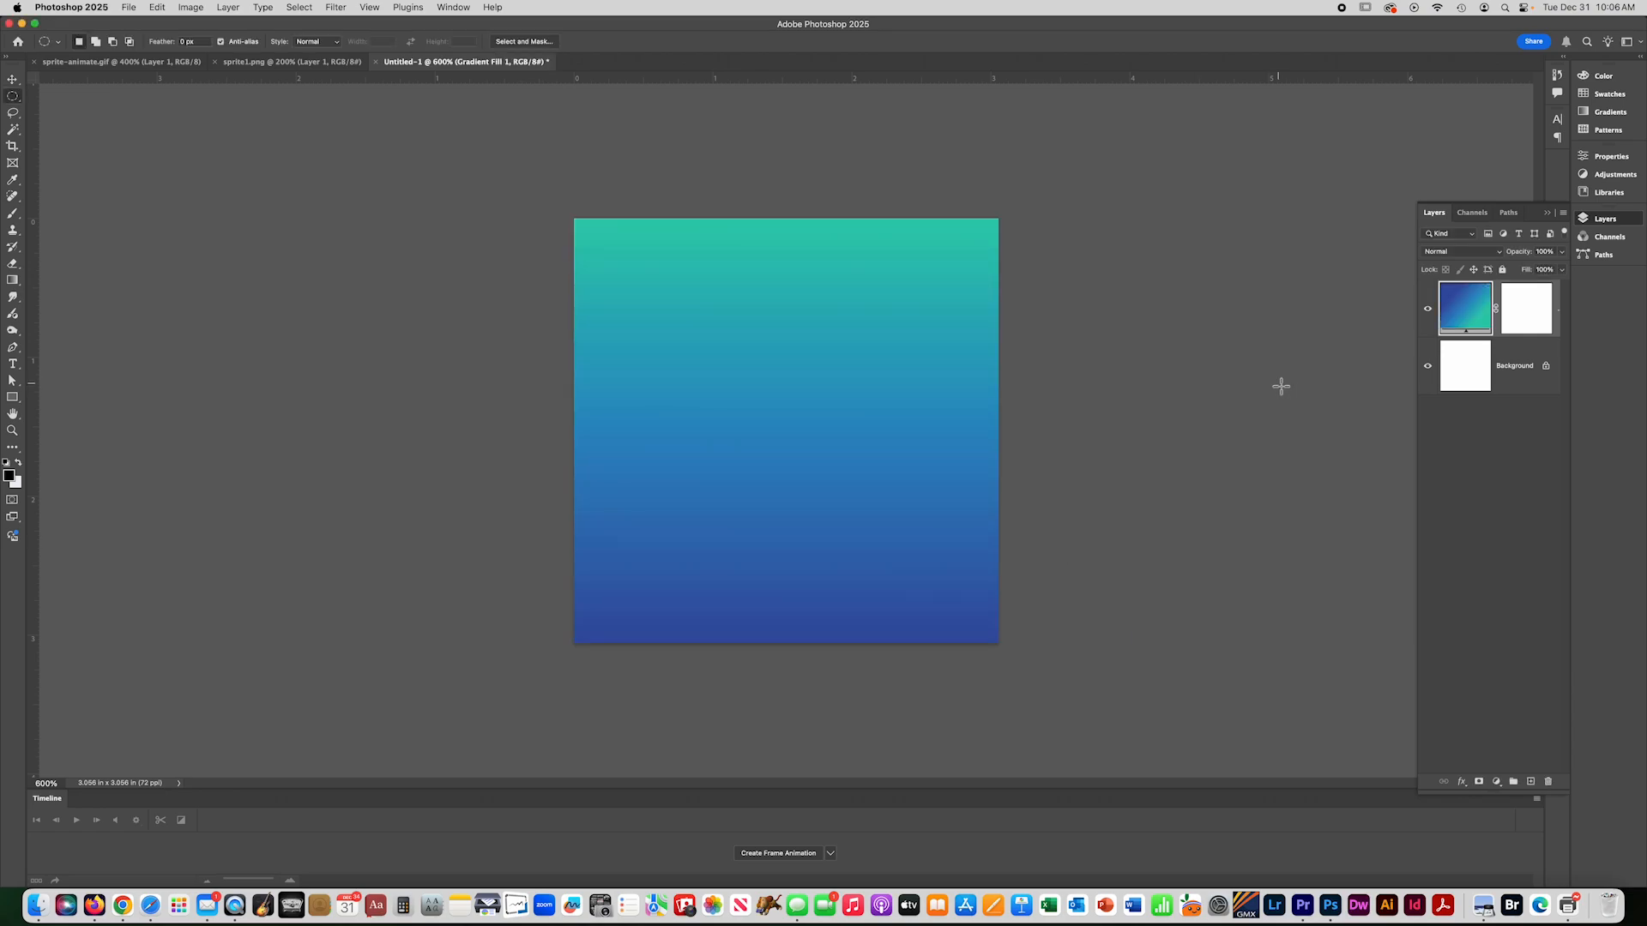
- Inspect the gradient fill layer's settings and its color stops in the Gradient Editor
double_click(1477, 314)
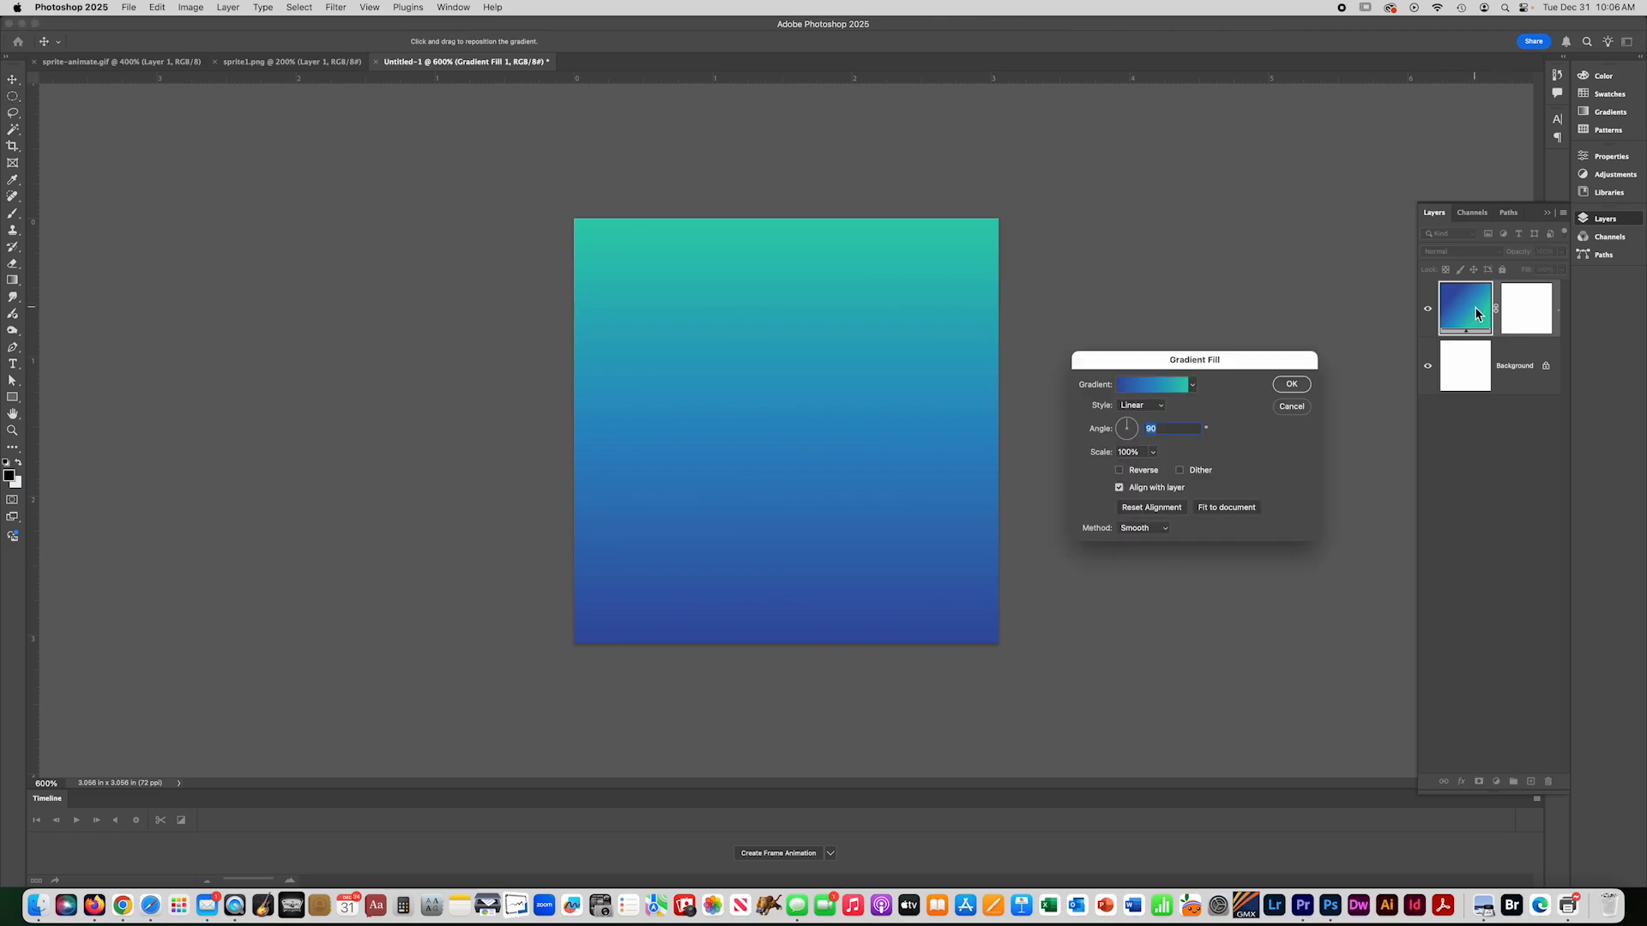
left_click(1158, 385)
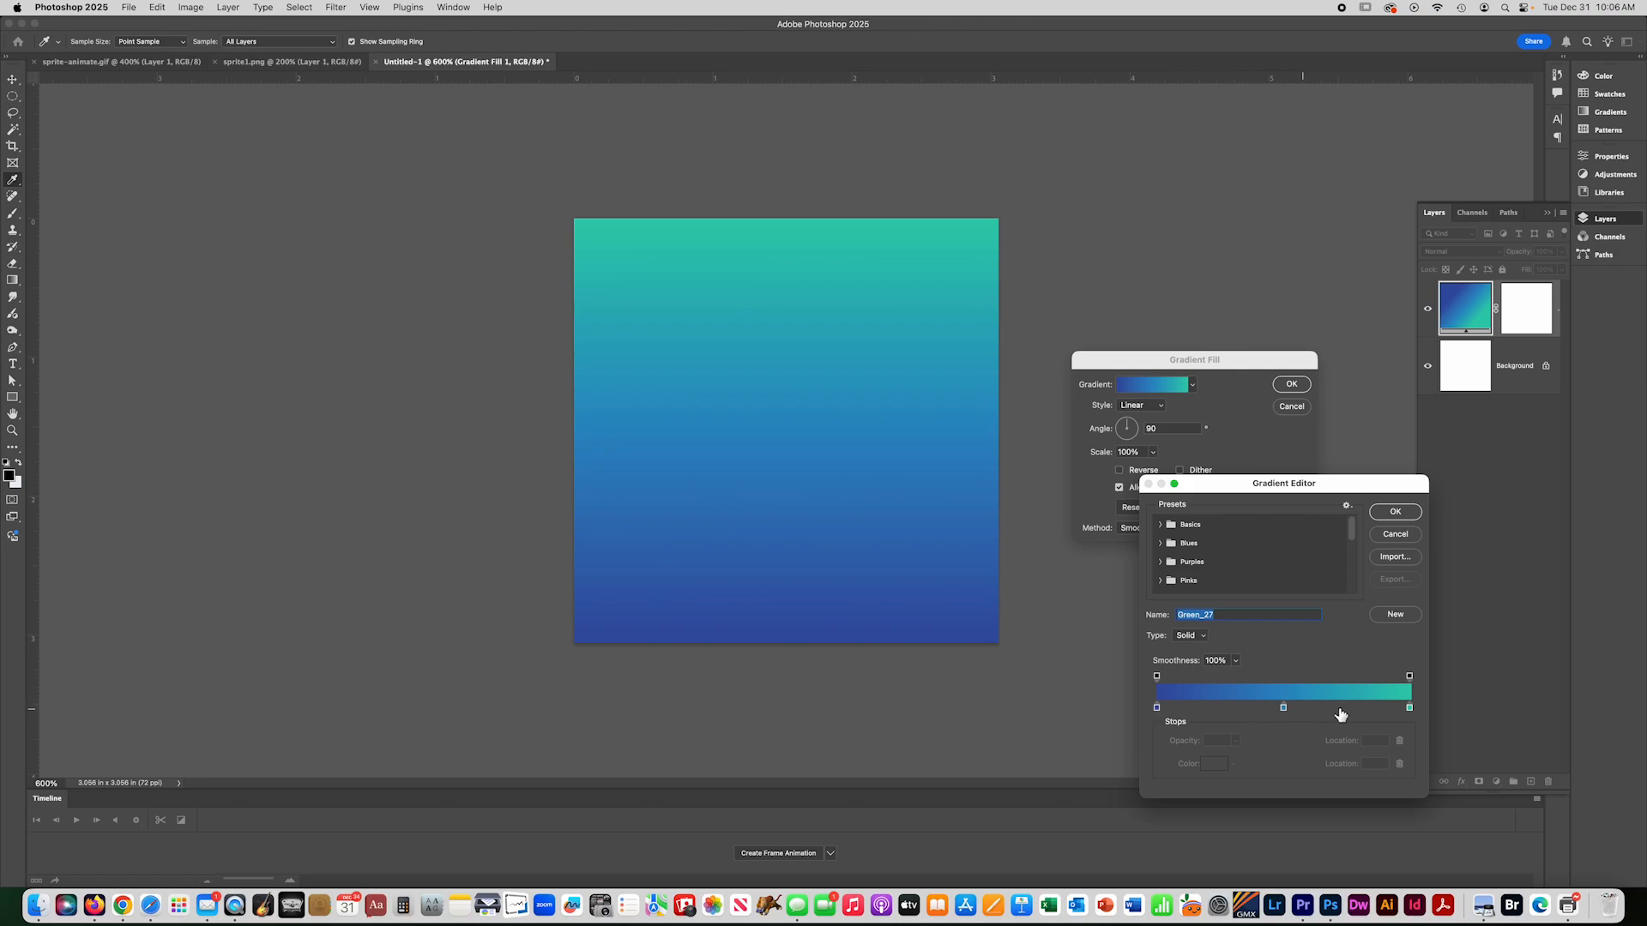
left_click(1388, 535)
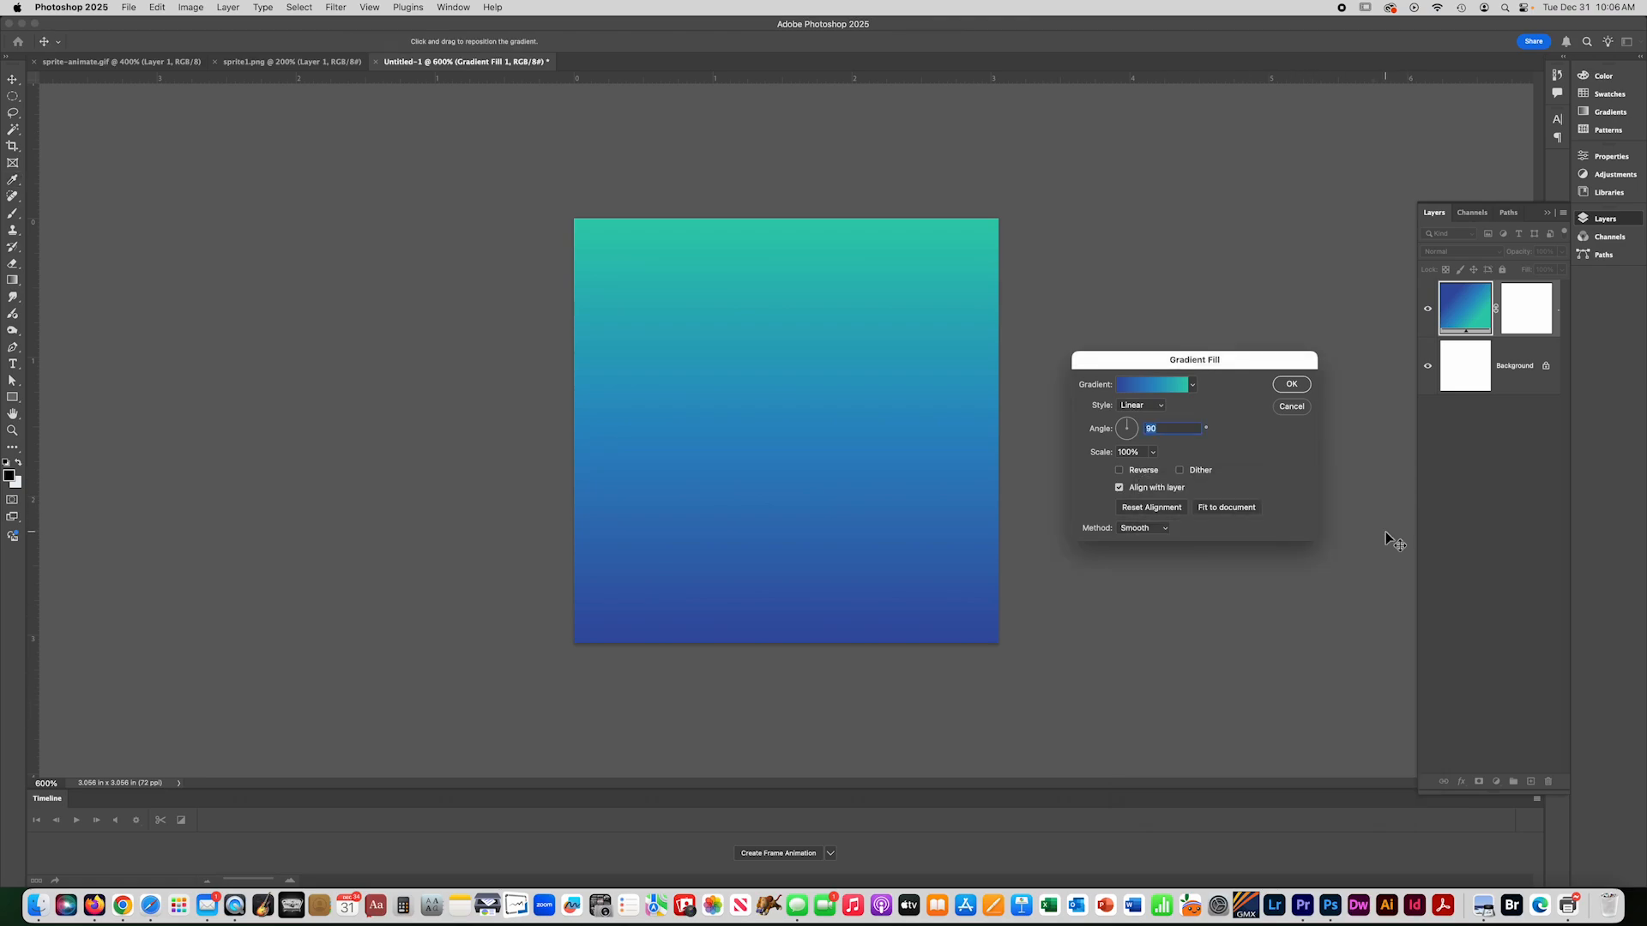
left_click(1290, 384)
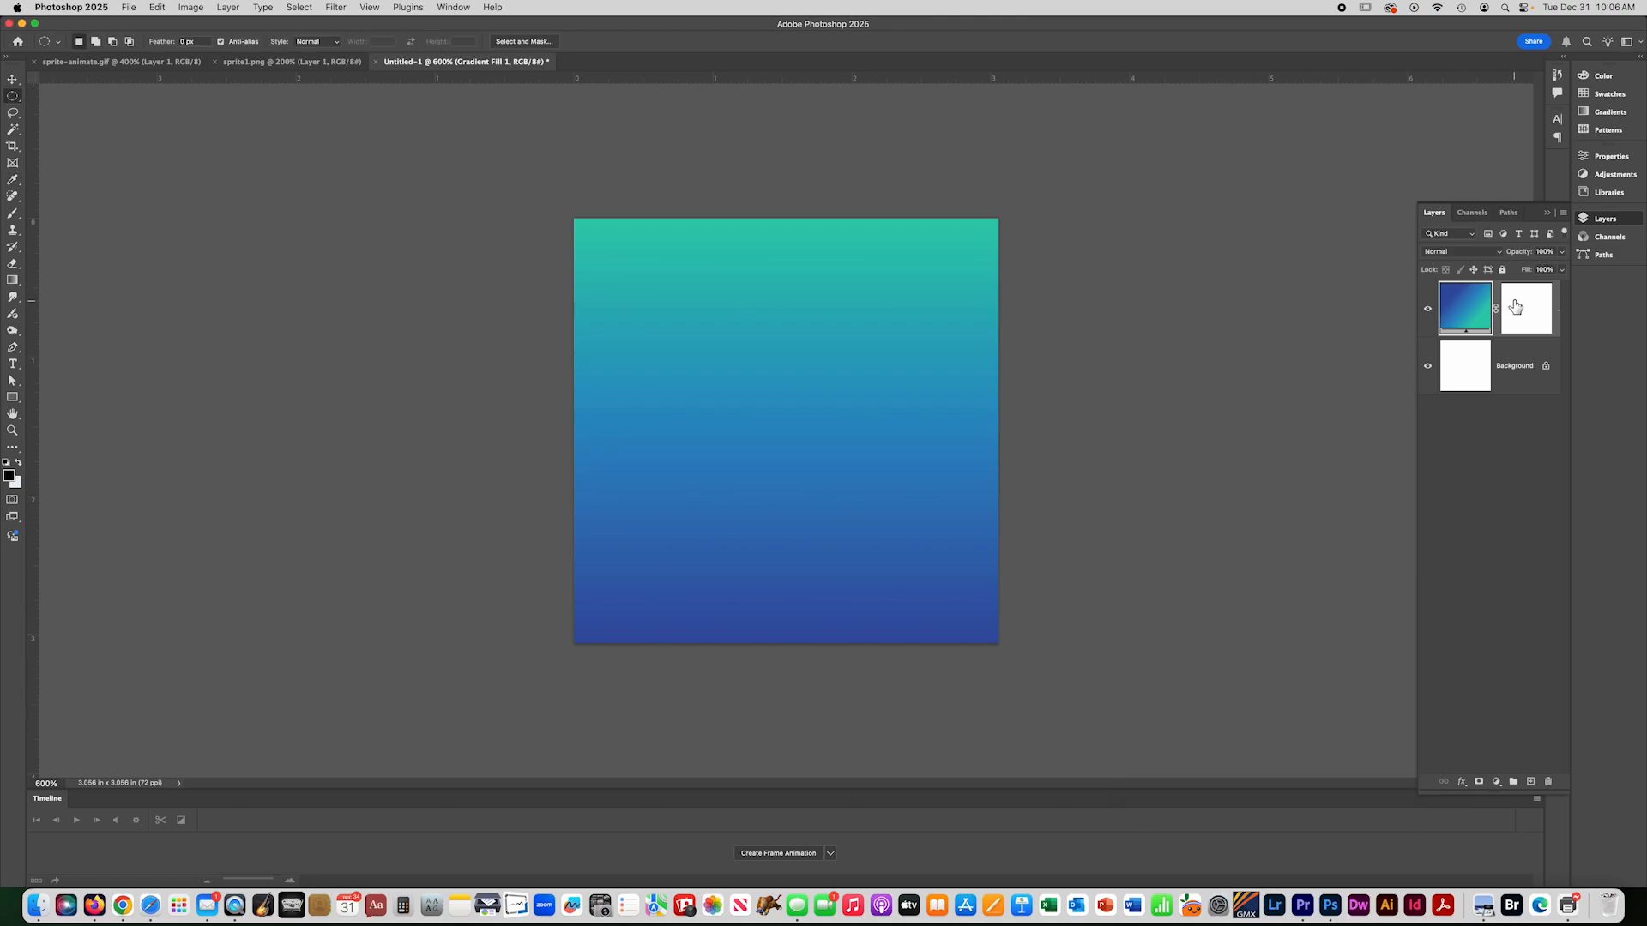
- Add the author's name as text, enlarged to about 150% and placed in the canvas's lower-right corner
key("t")
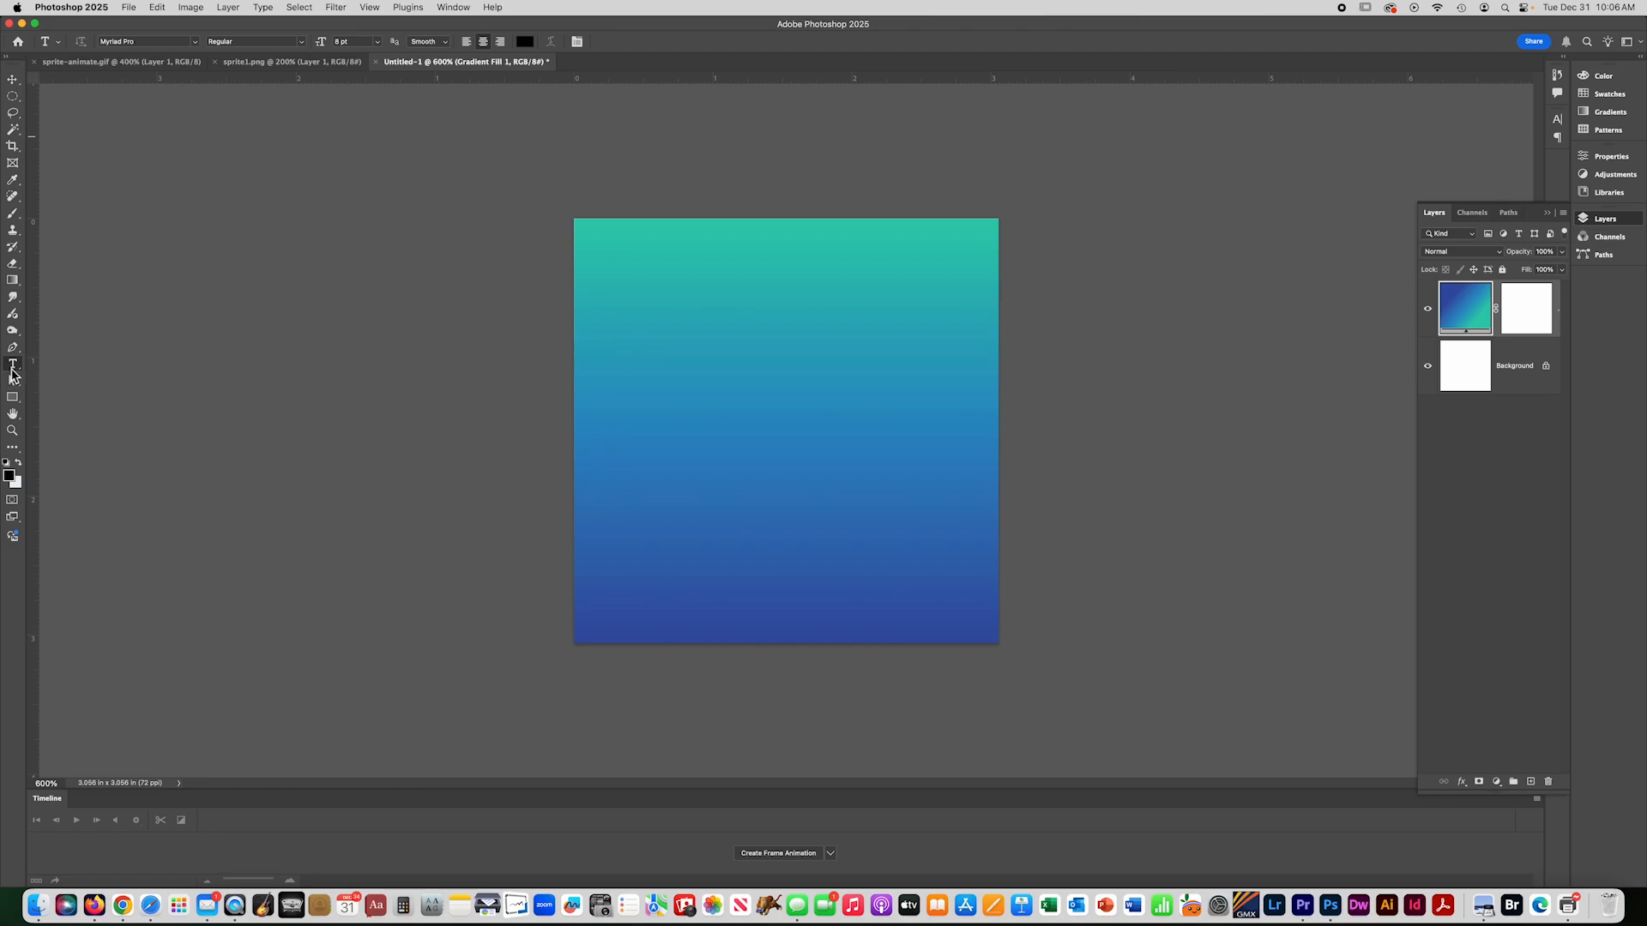
left_click(859, 624)
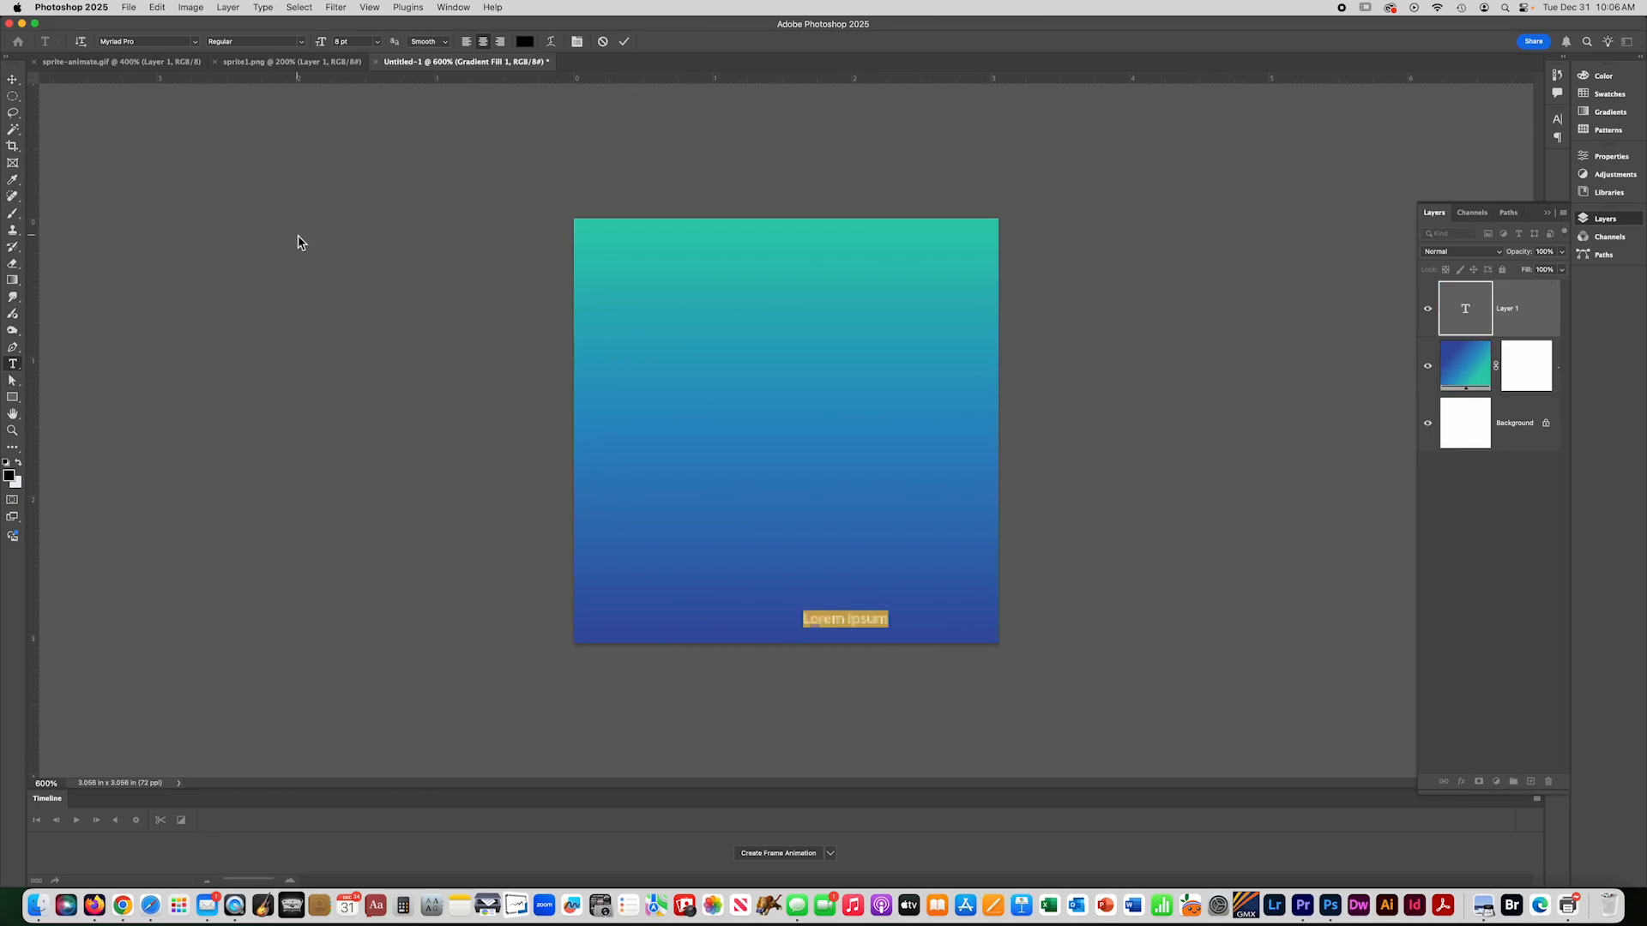
type("Mrs. O")
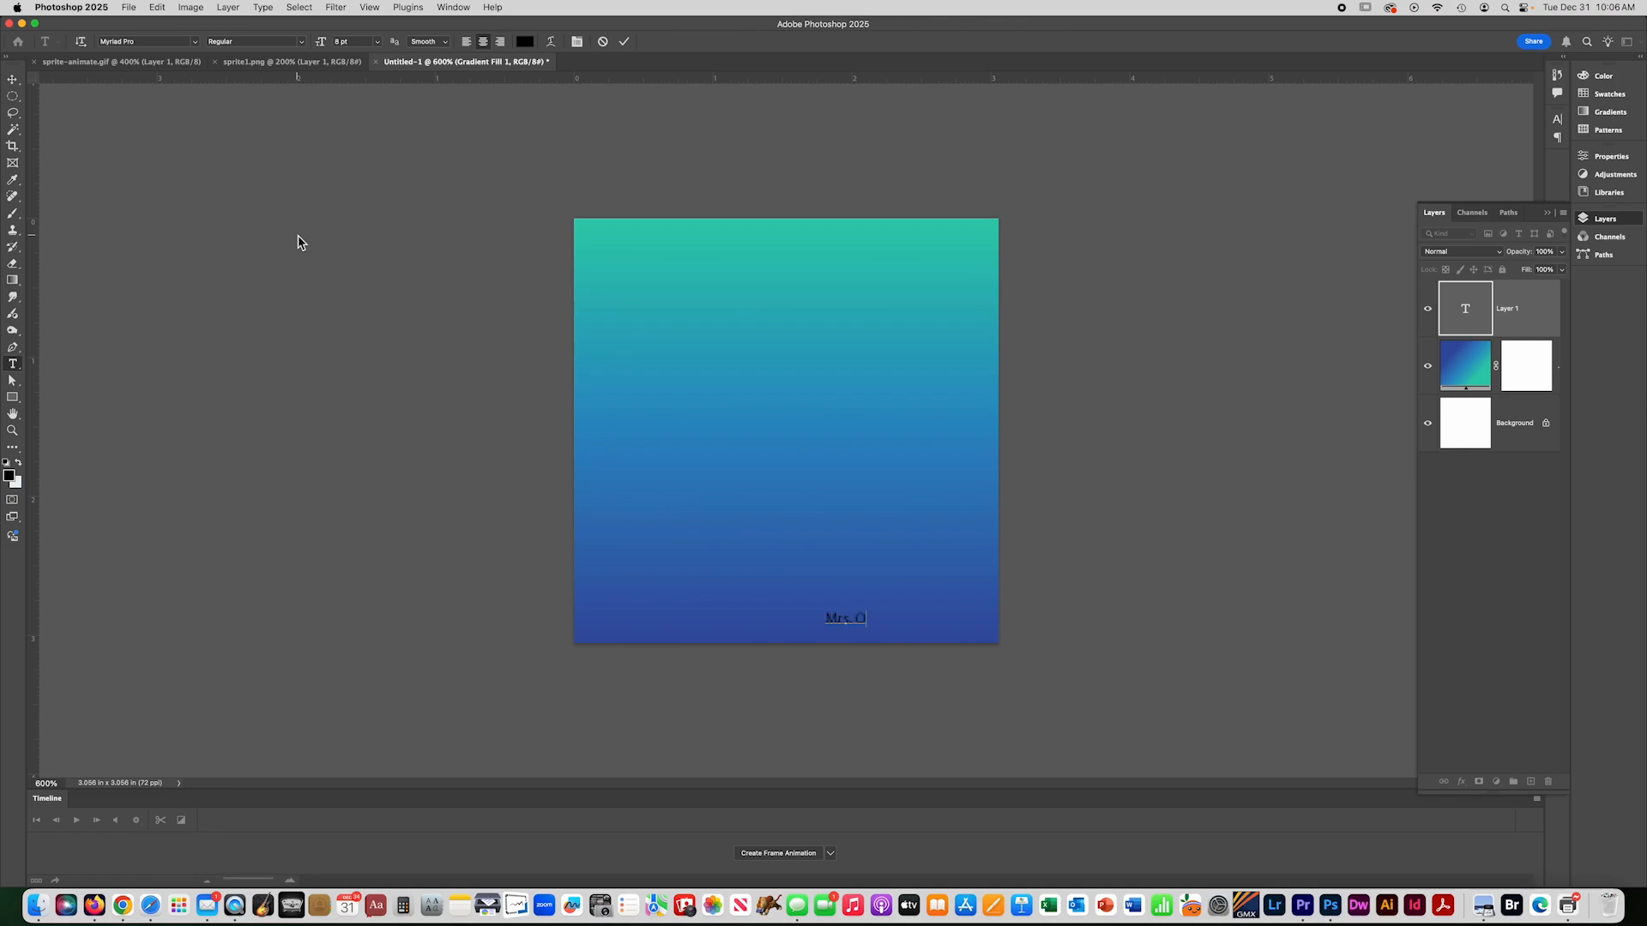
type("akes")
left_click(13, 80)
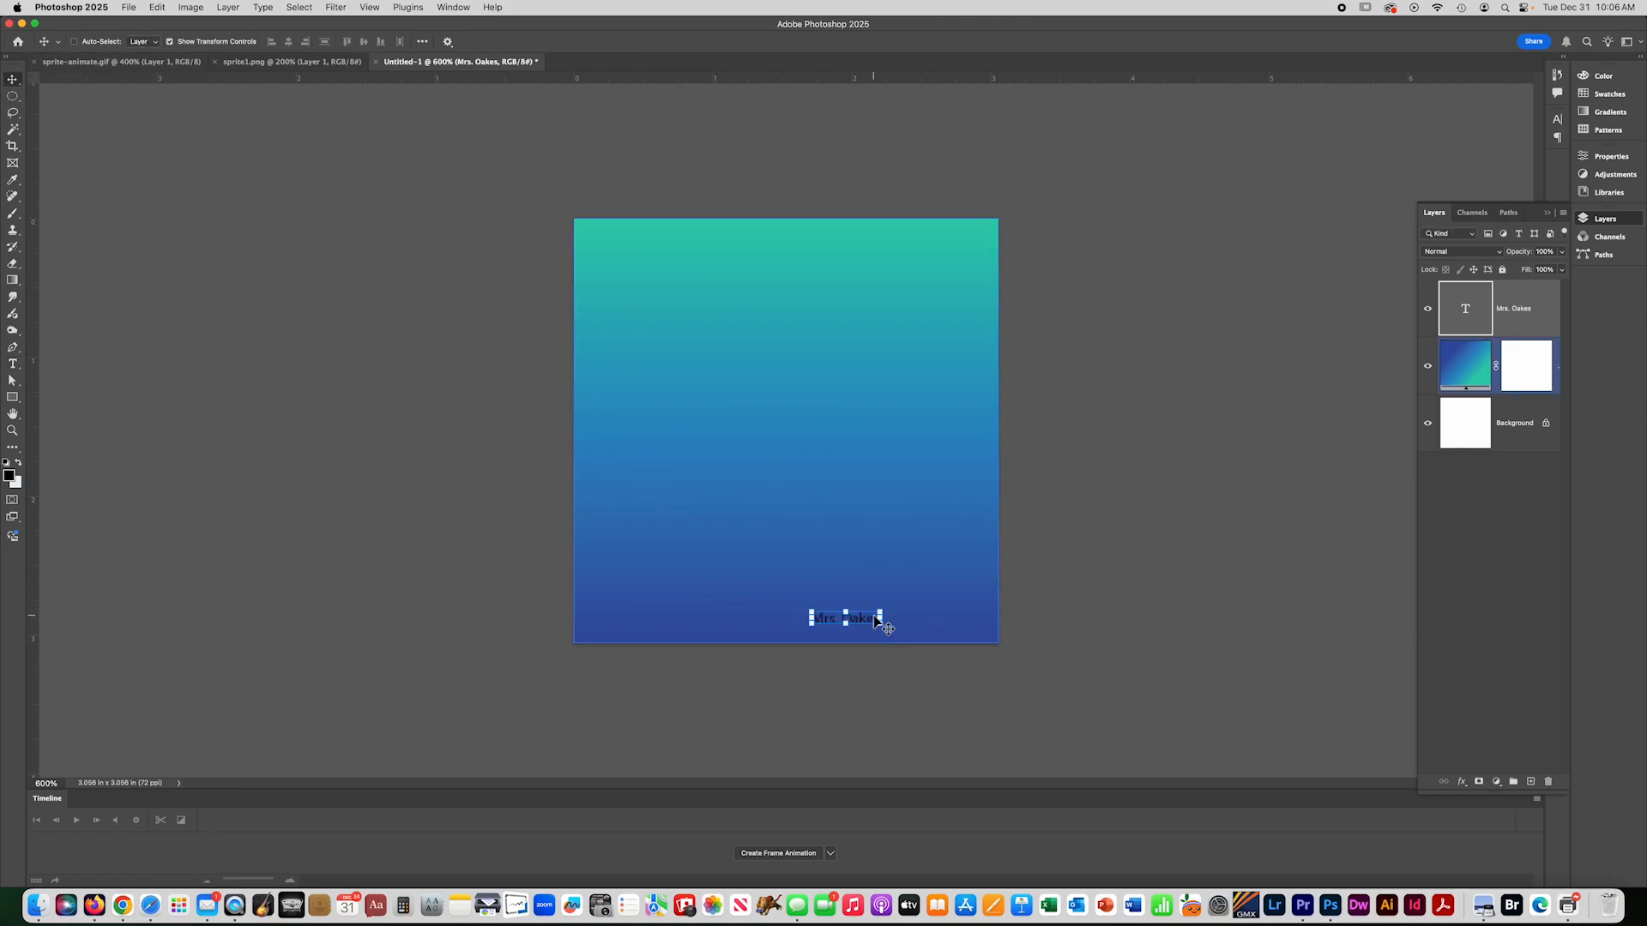
left_click_drag(881, 618, 973, 625)
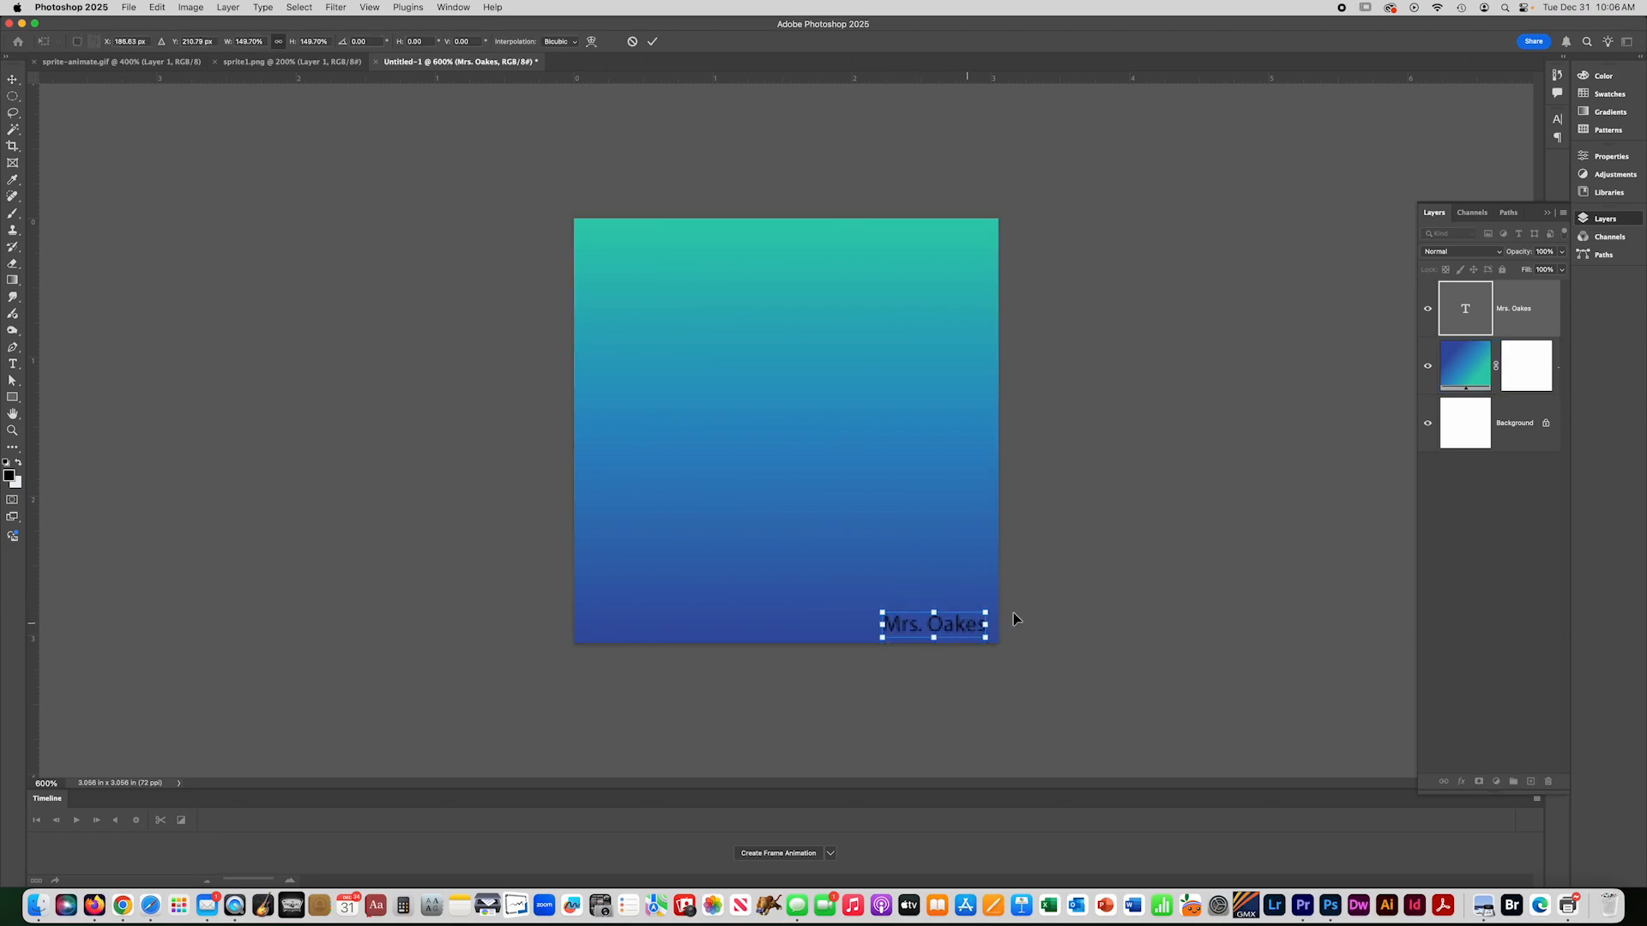
- Copy the first running pose from sprite1.png with a freehand Lasso selection and return to the Untitled-1 document
left_click(14, 99)
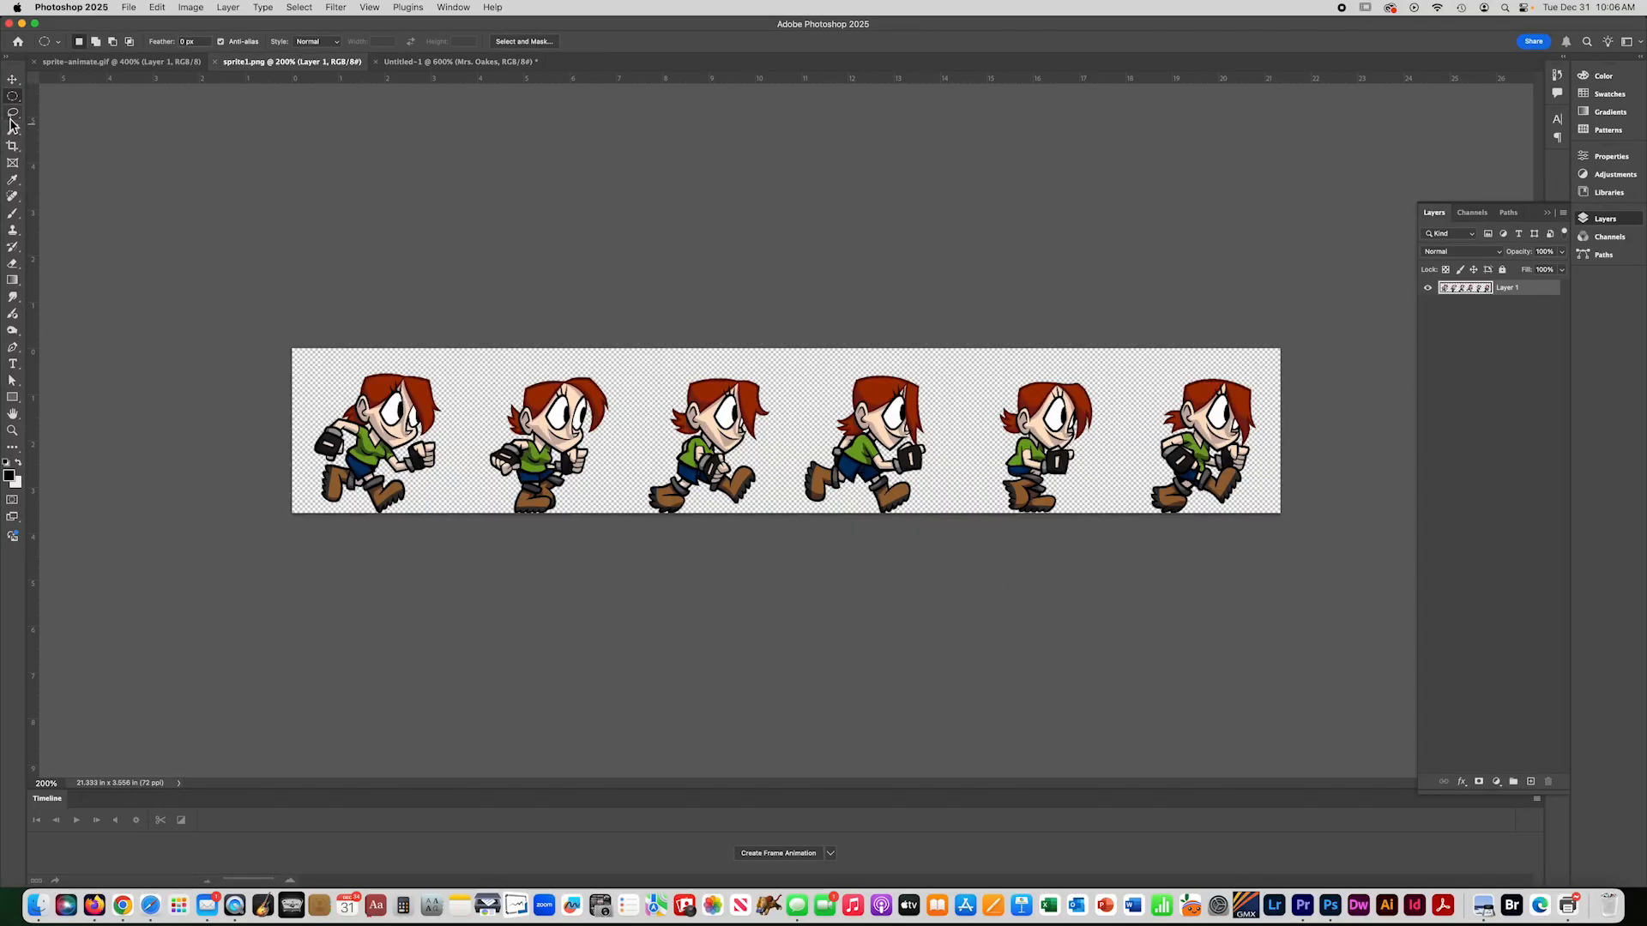
left_click(13, 119)
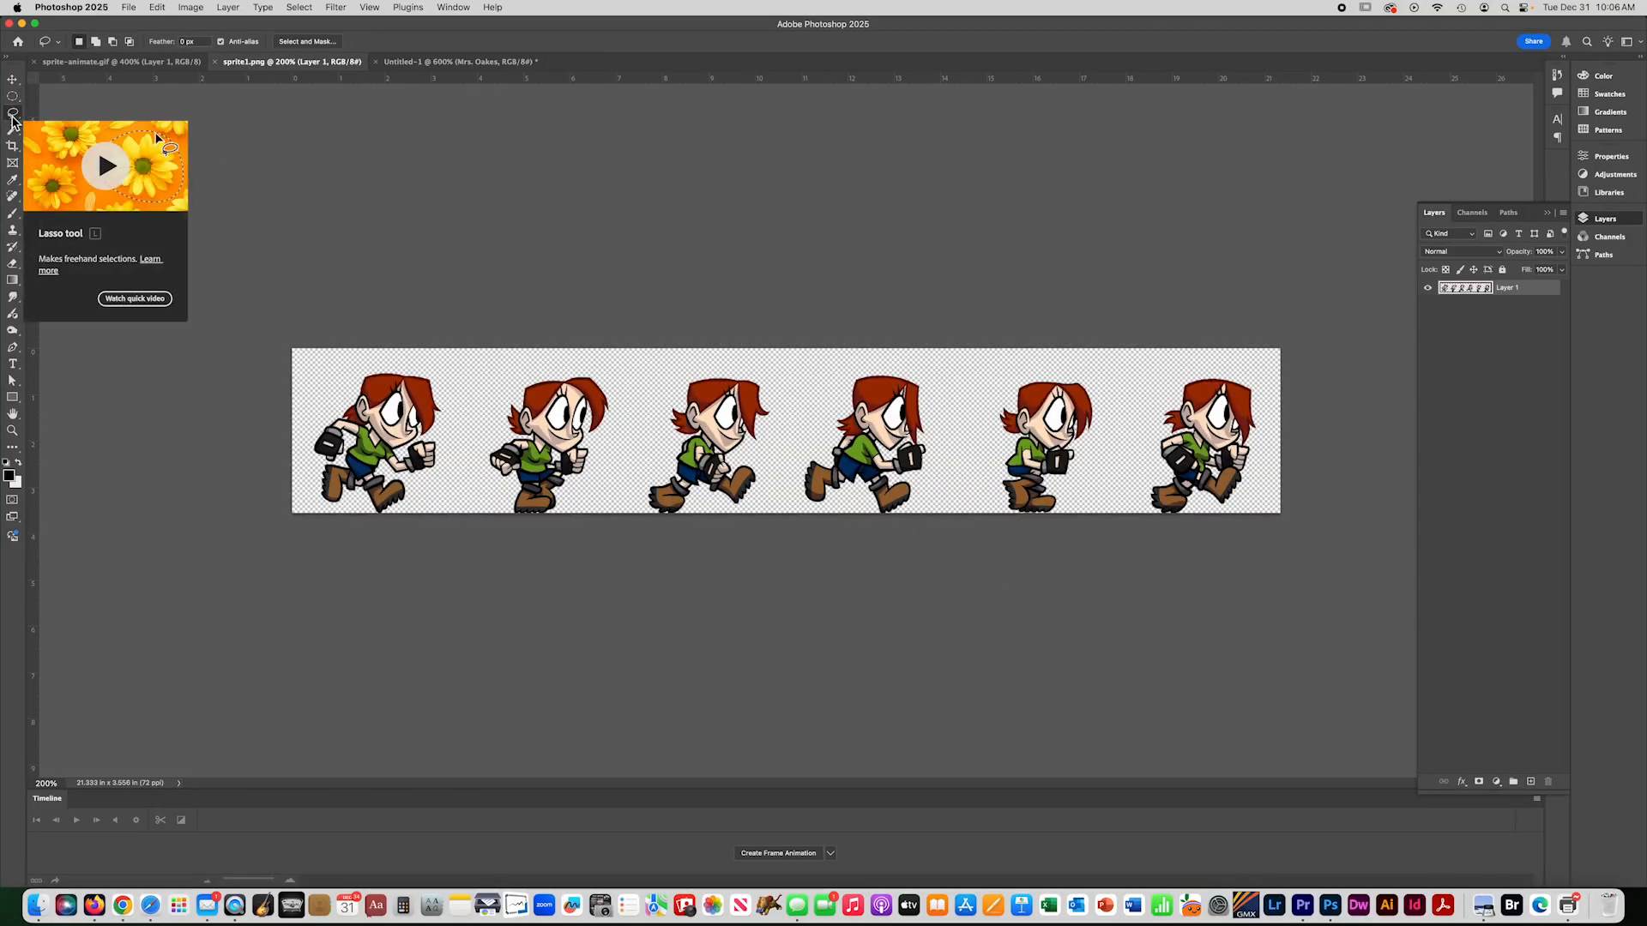
right_click(13, 113)
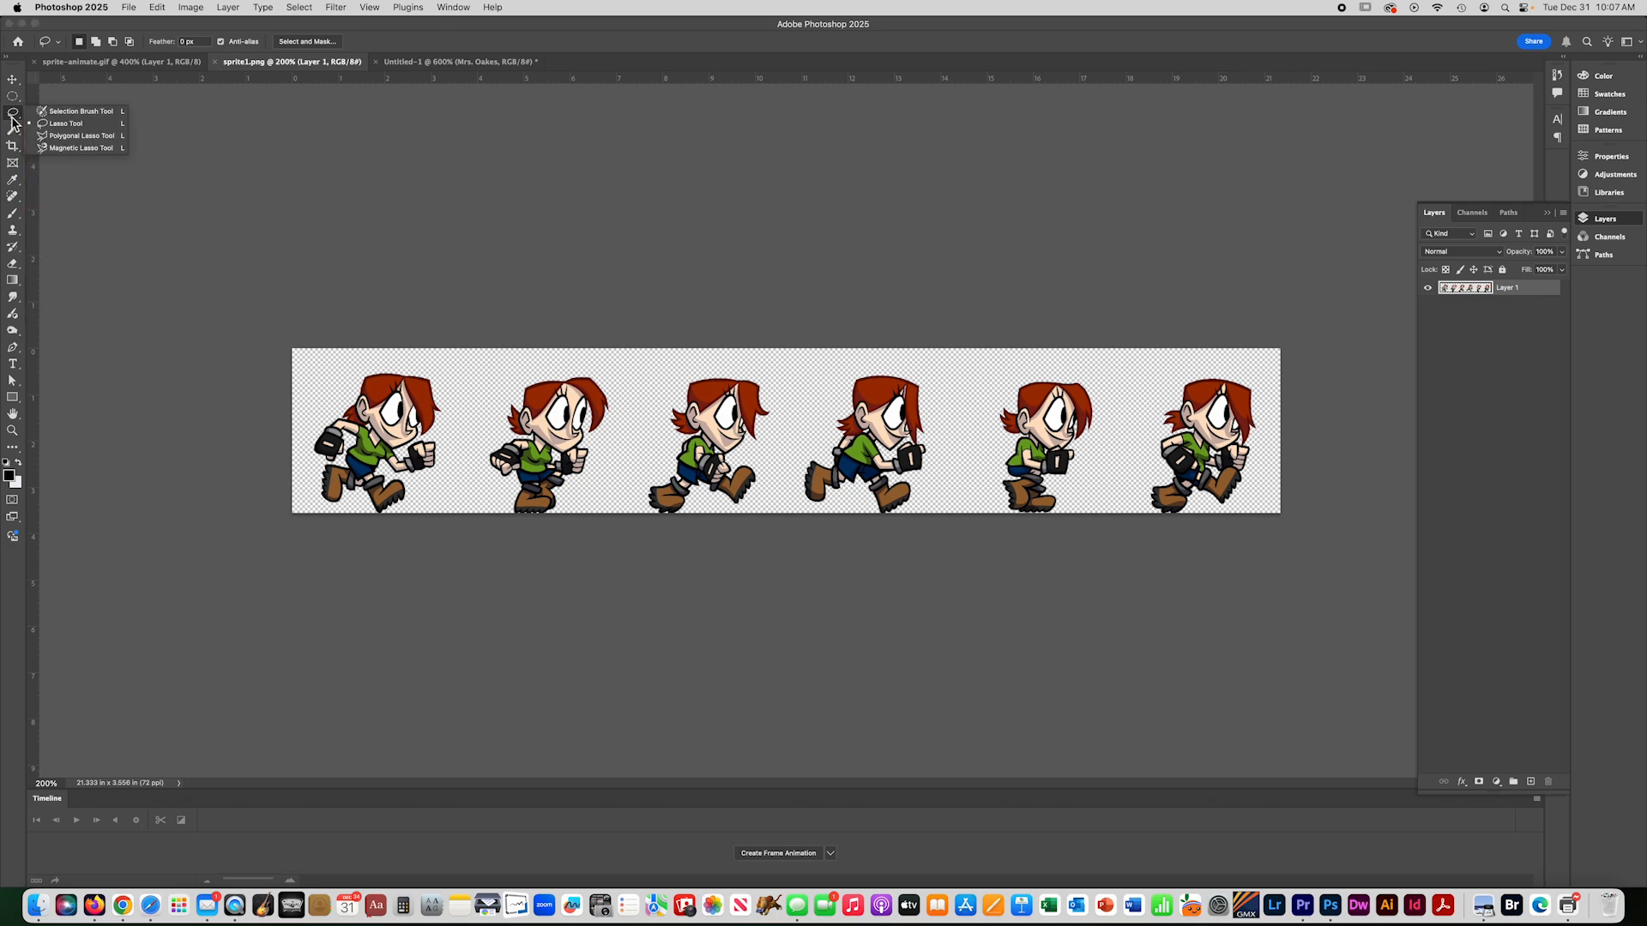
left_click(68, 112)
right_click(13, 113)
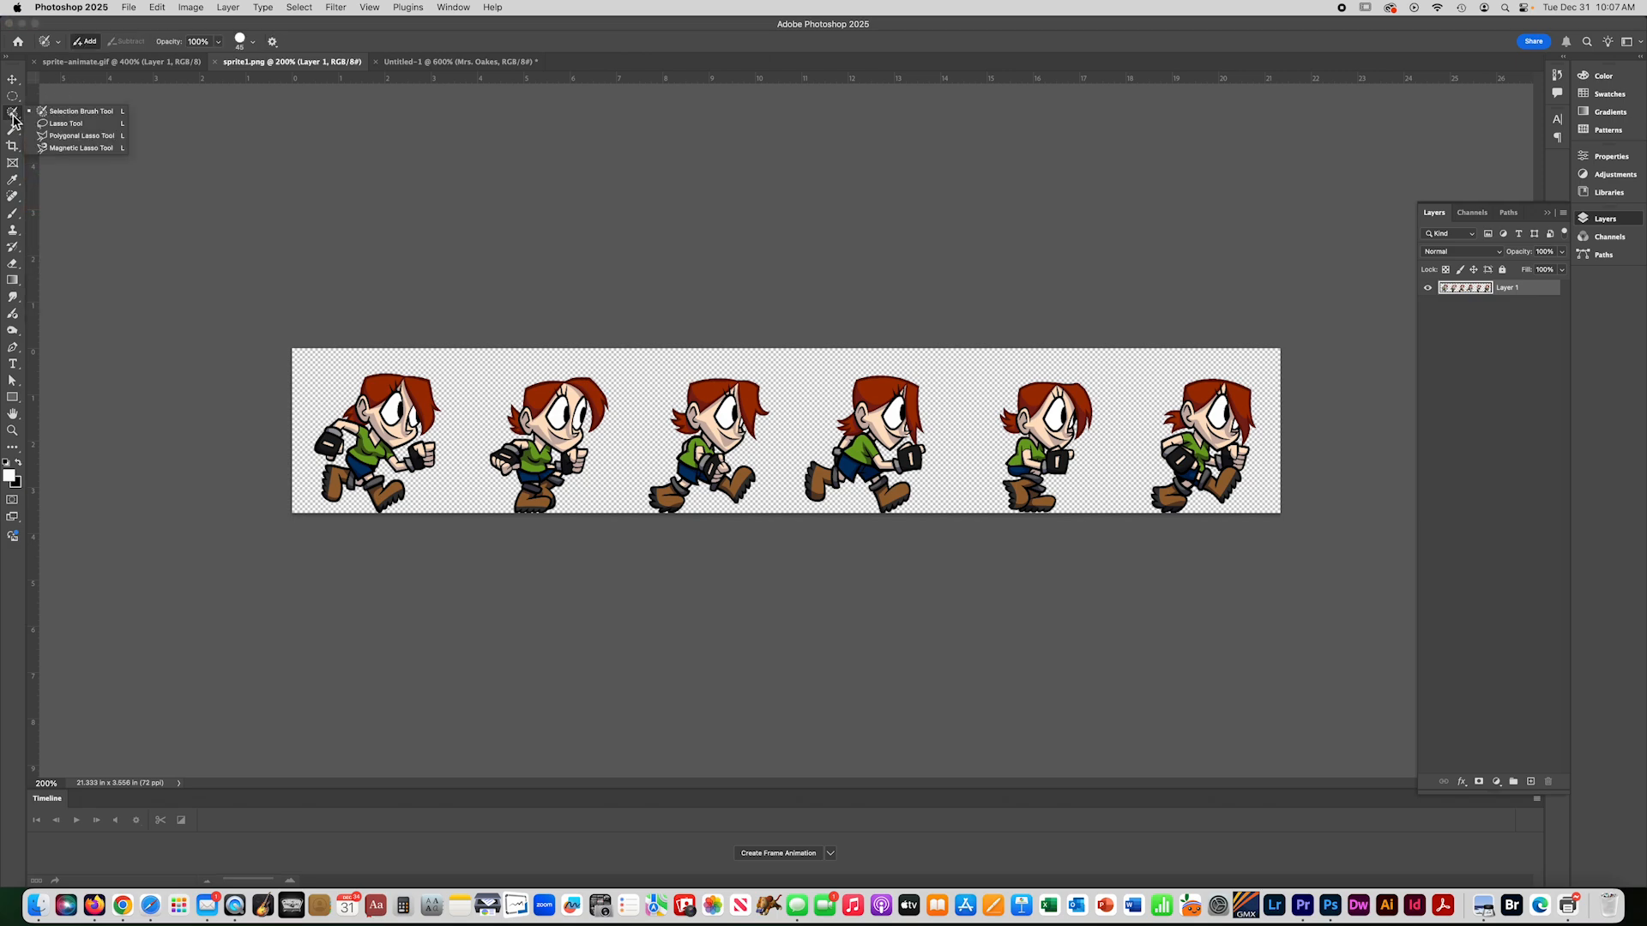
left_click(68, 124)
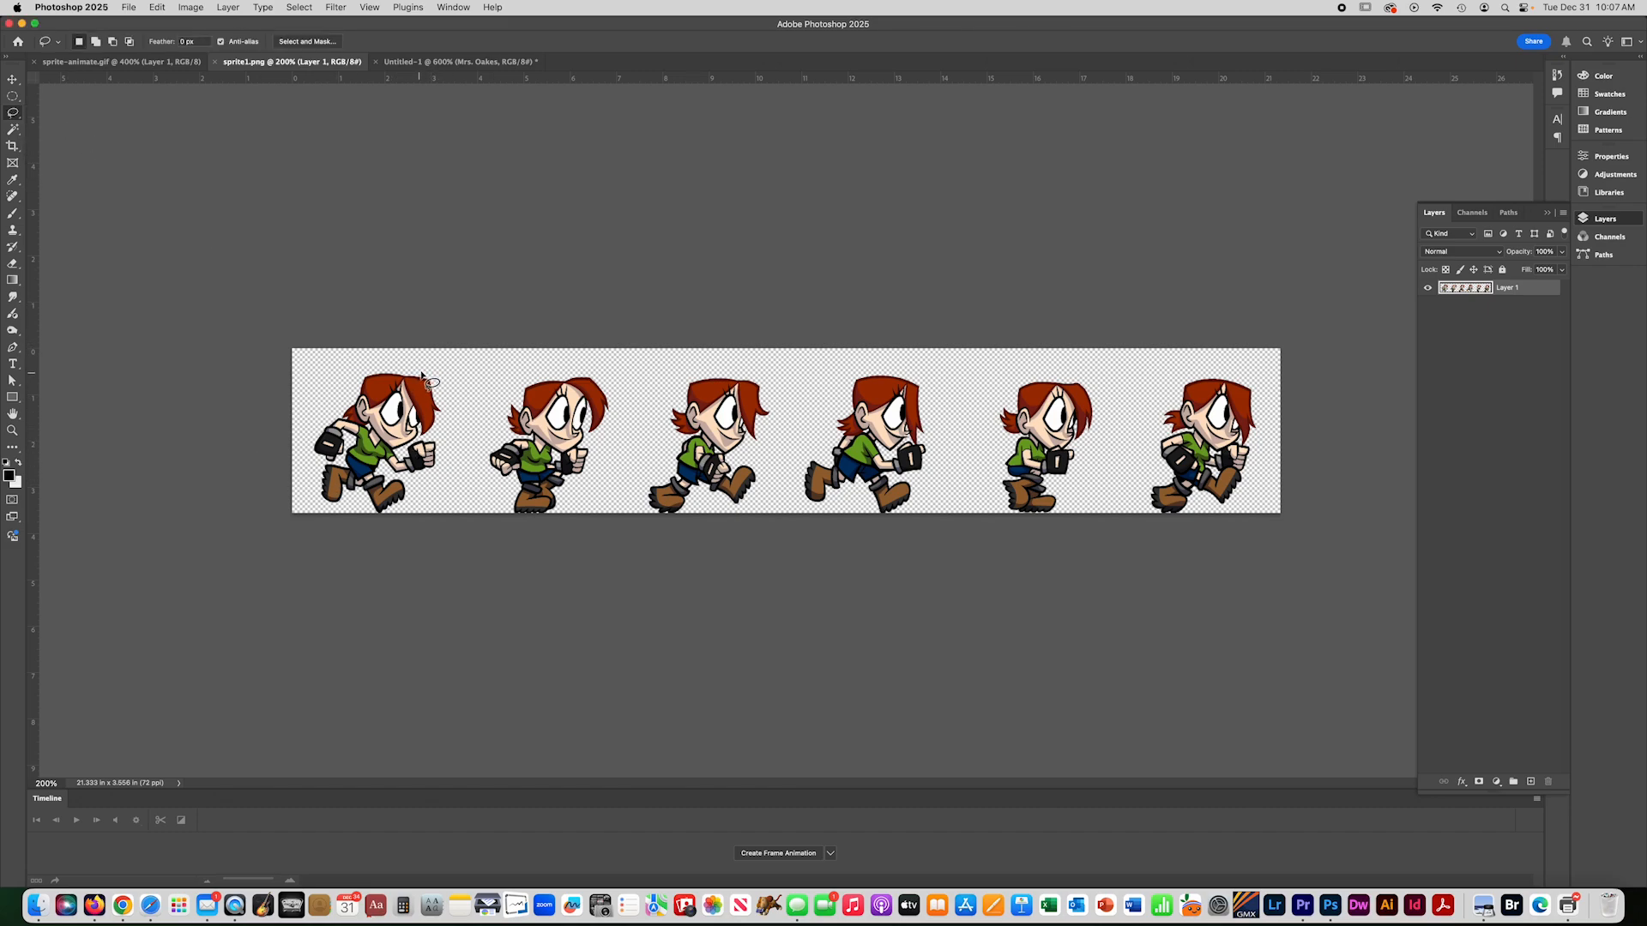
mouse_move(421, 373)
left_mouse_down()
mouse_move(355, 367)
mouse_move(307, 389)
mouse_move(290, 484)
mouse_move(317, 511)
mouse_move(417, 516)
mouse_move(475, 440)
mouse_move(470, 382)
mouse_move(427, 367)
left_mouse_up()
key("super+c")
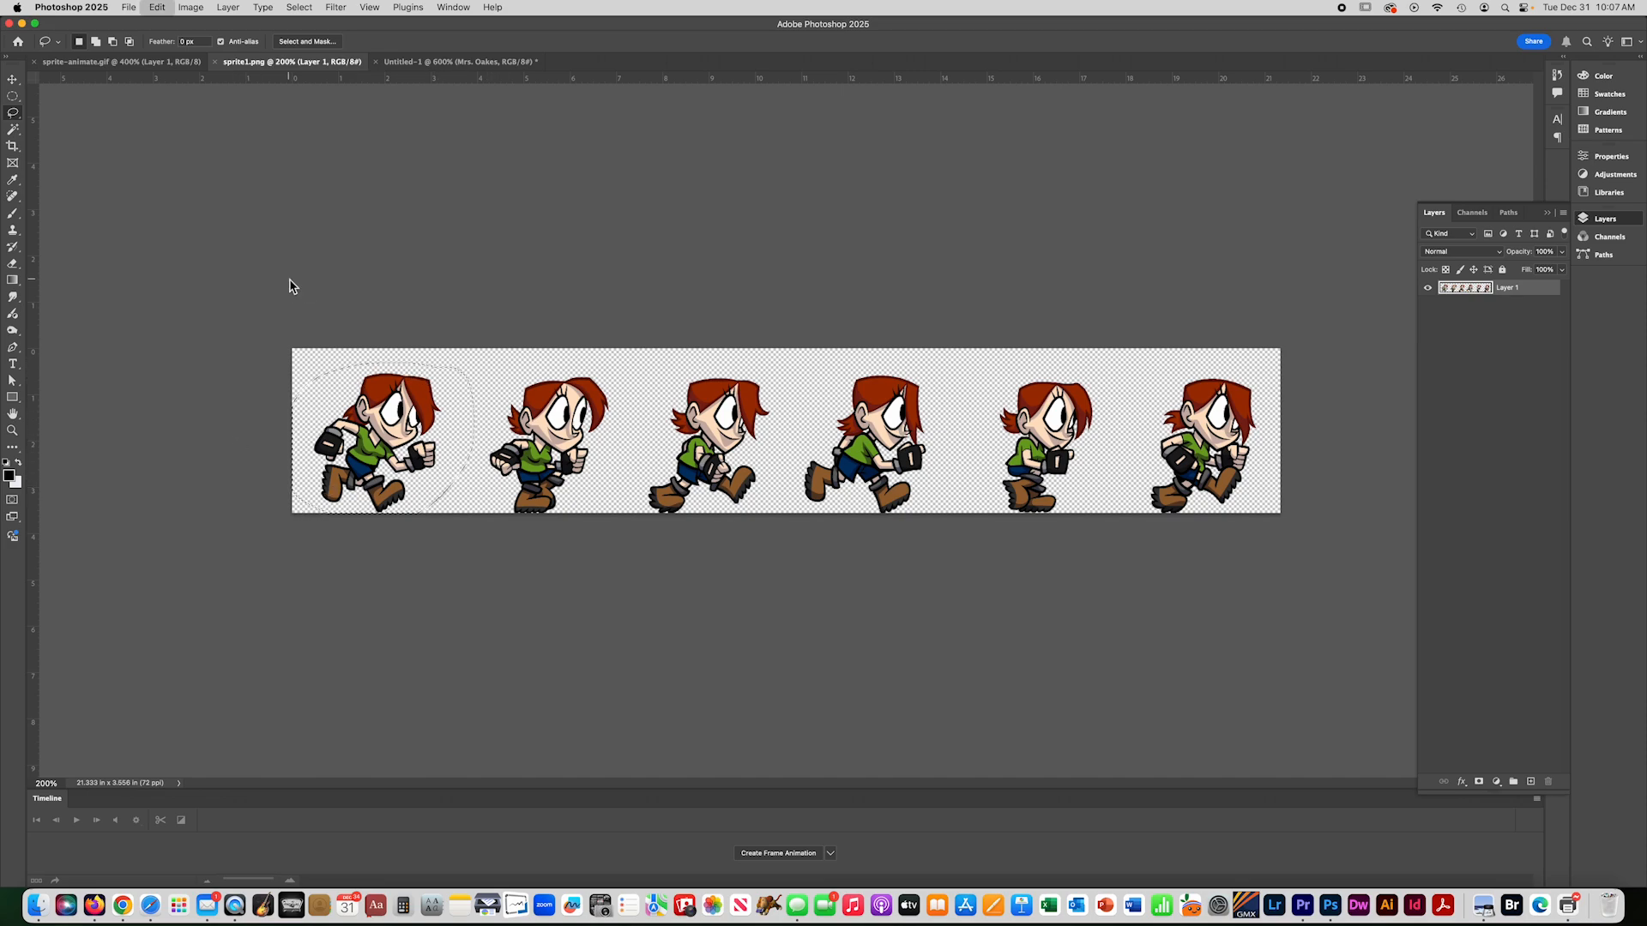
left_click(406, 63)
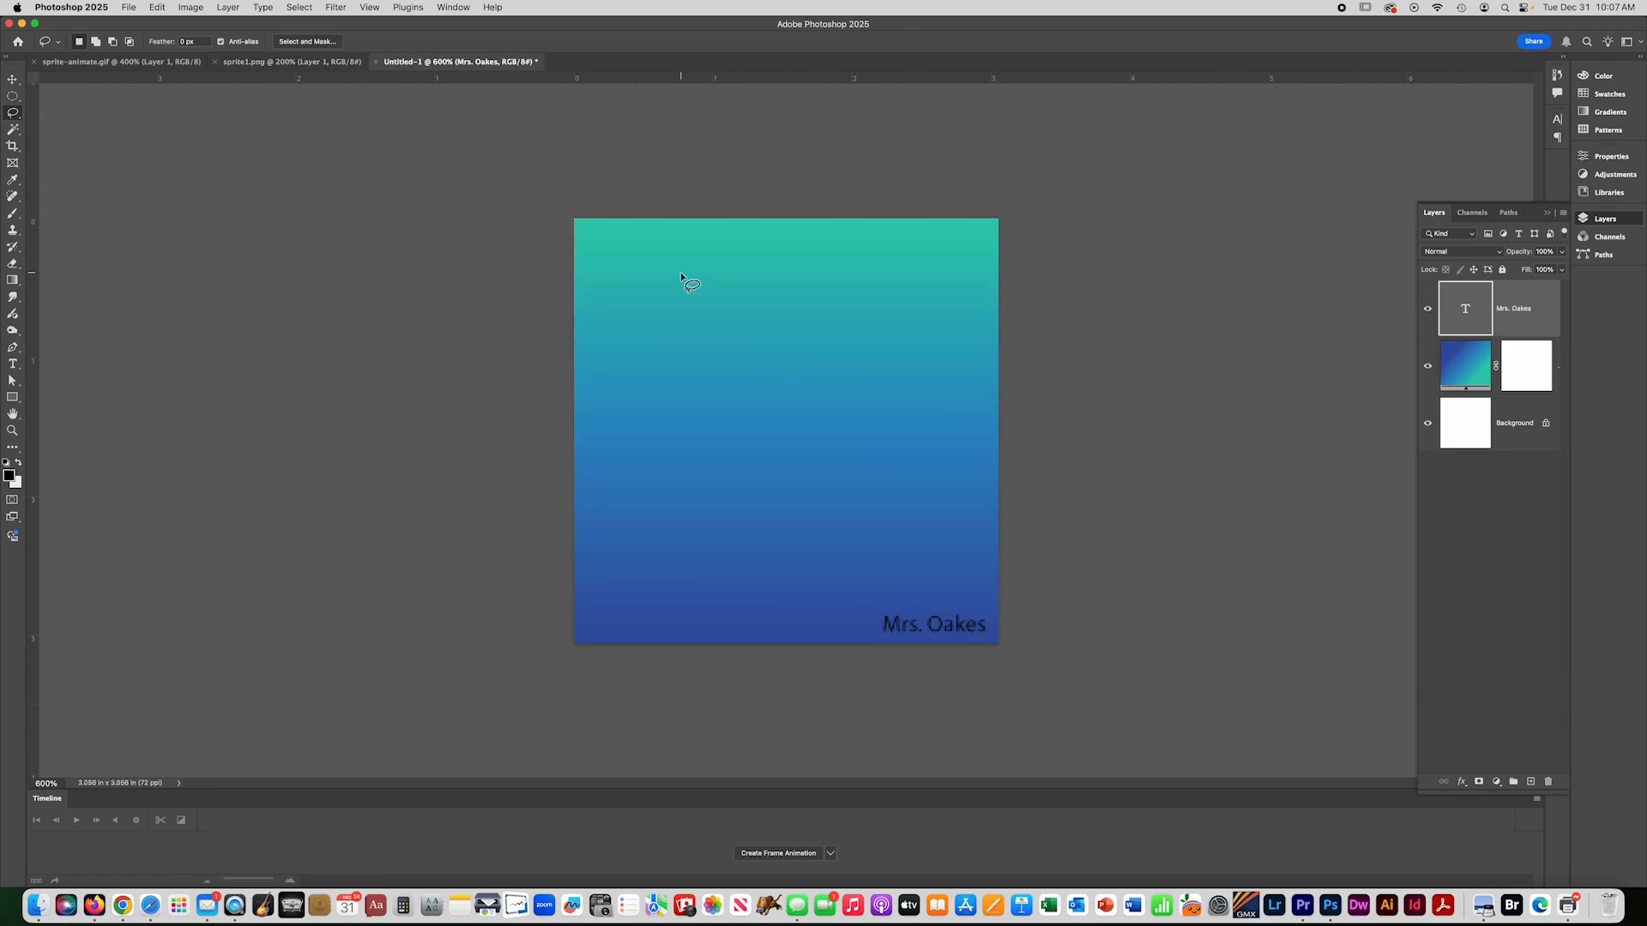
- Paste the first running pose into Untitled-1 as a new layer and hide that layer
key("super+v")
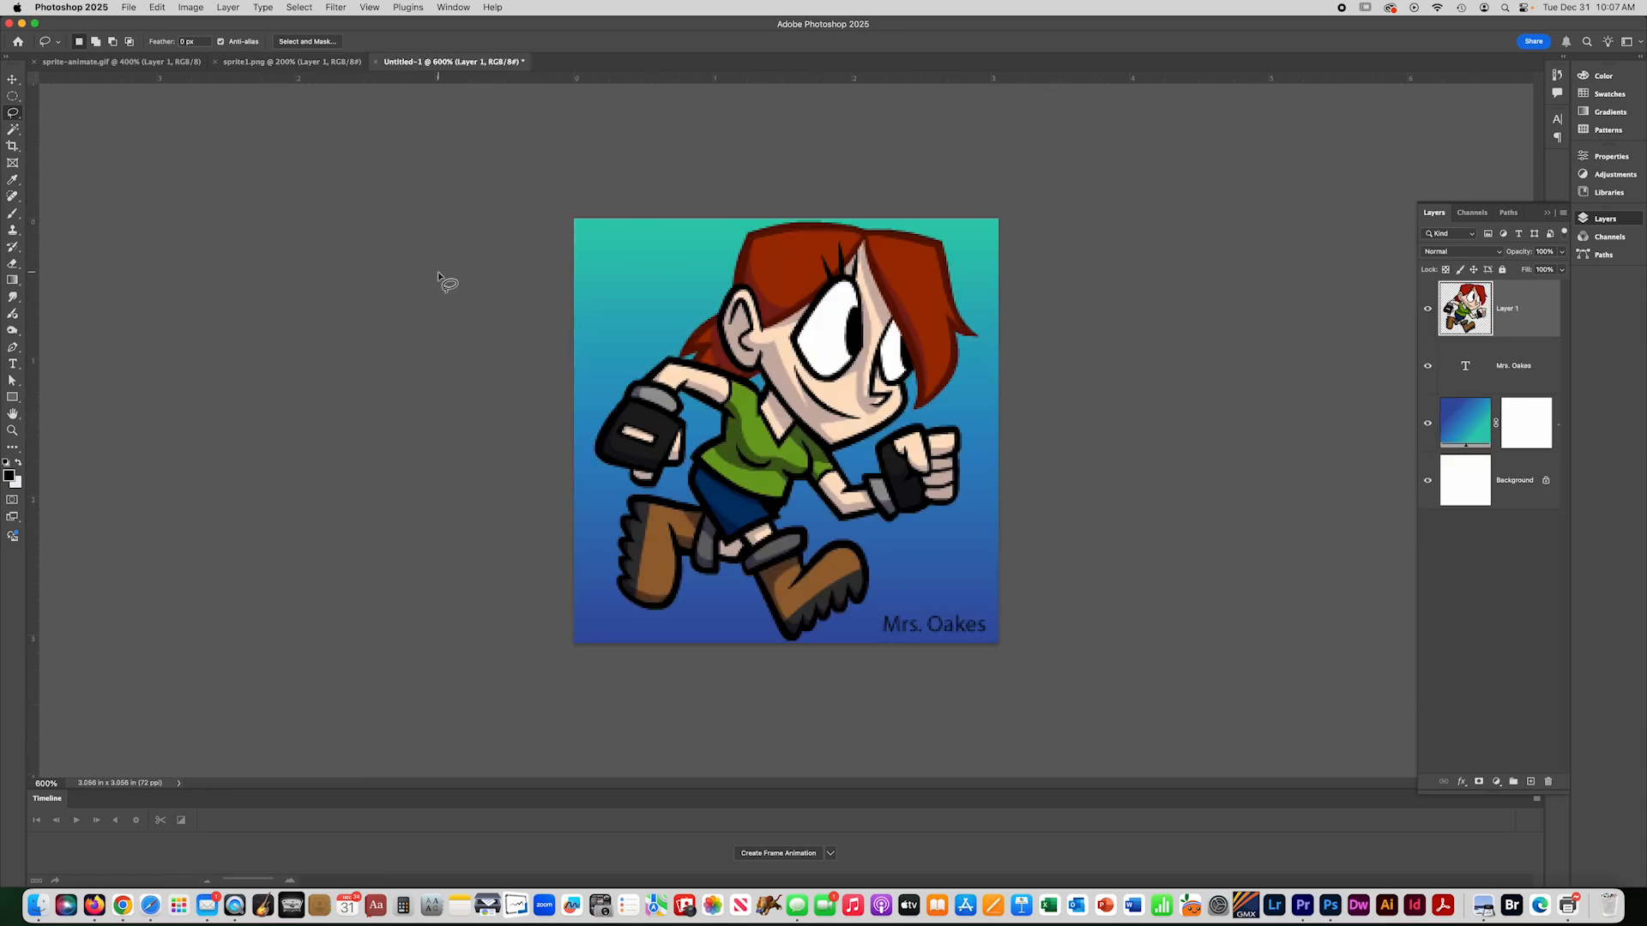
left_click(1428, 310)
left_click(1429, 310)
left_click(1428, 310)
left_click(1428, 310)
left_click(1429, 312)
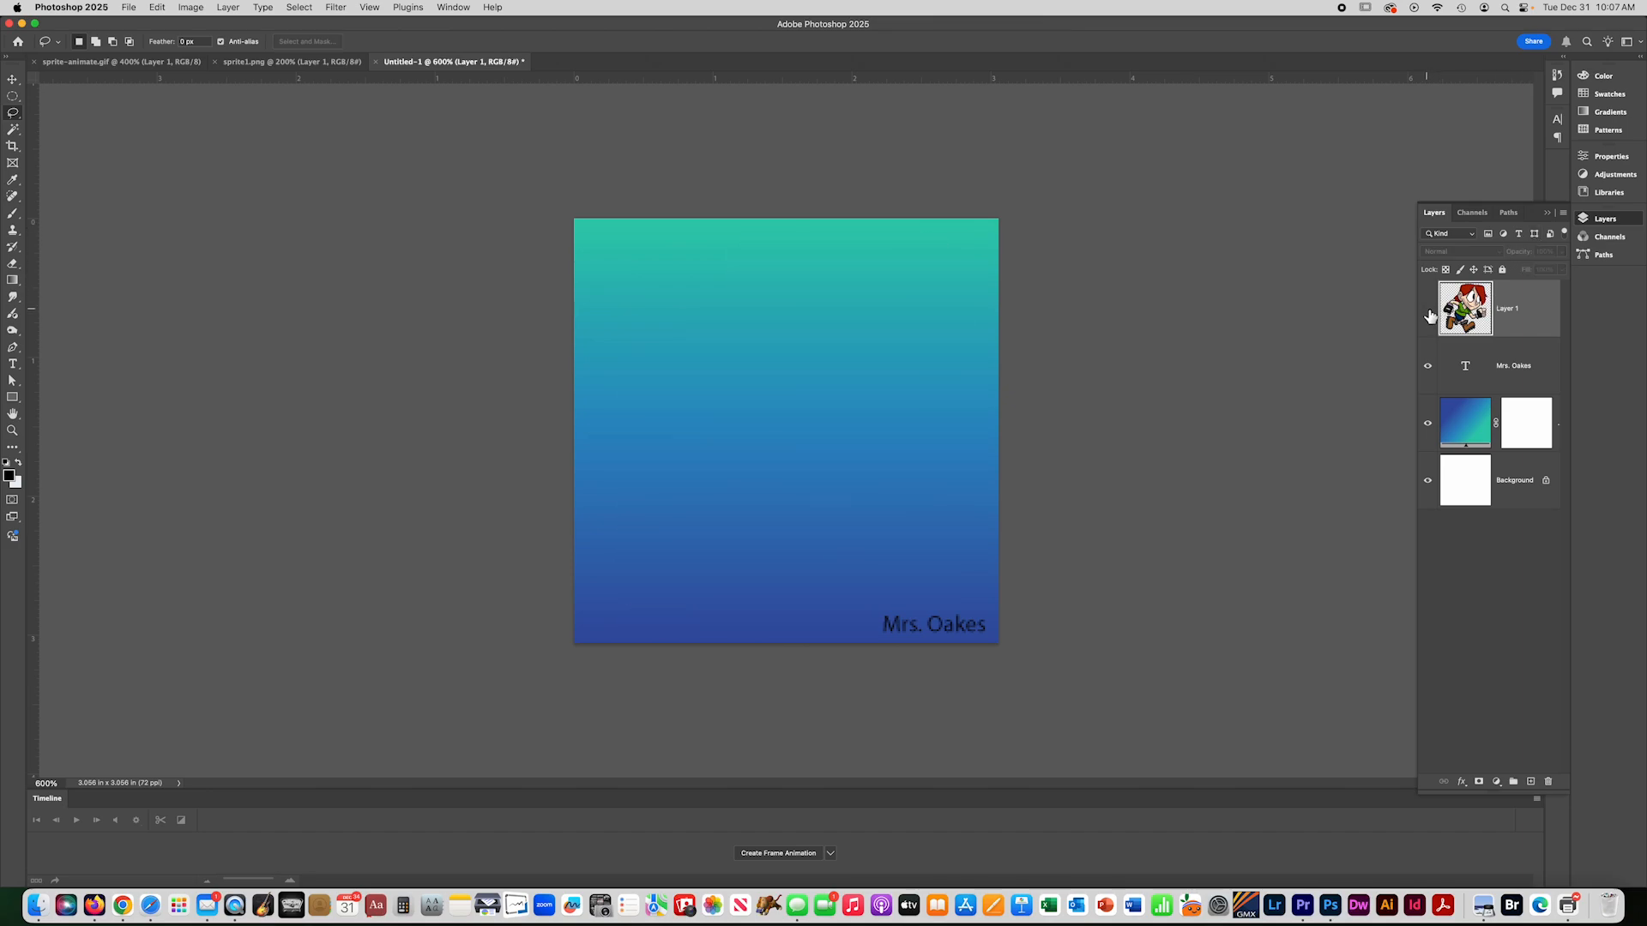
- Copy the second running pose from sprite1.png using a freehand Lasso selection around the figure
left_click(240, 67)
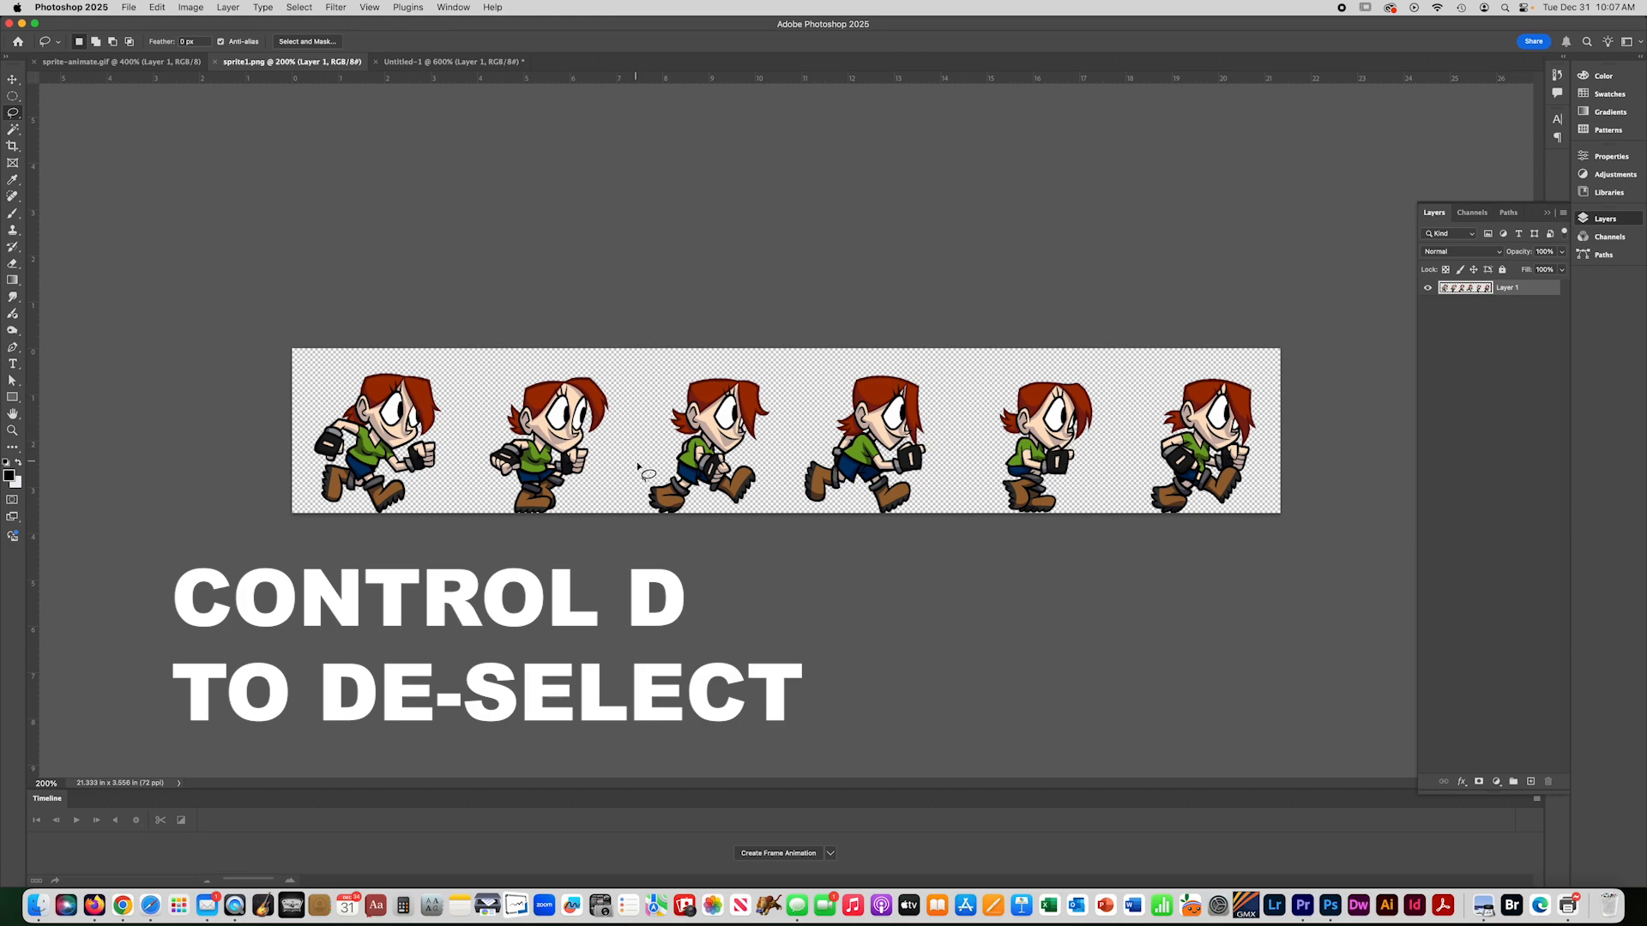
mouse_move(614, 372)
left_mouse_down()
mouse_move(510, 374)
mouse_move(465, 424)
mouse_move(445, 503)
mouse_move(477, 528)
mouse_move(576, 523)
mouse_move(618, 442)
mouse_move(611, 369)
left_mouse_up()
left_click(575, 374)
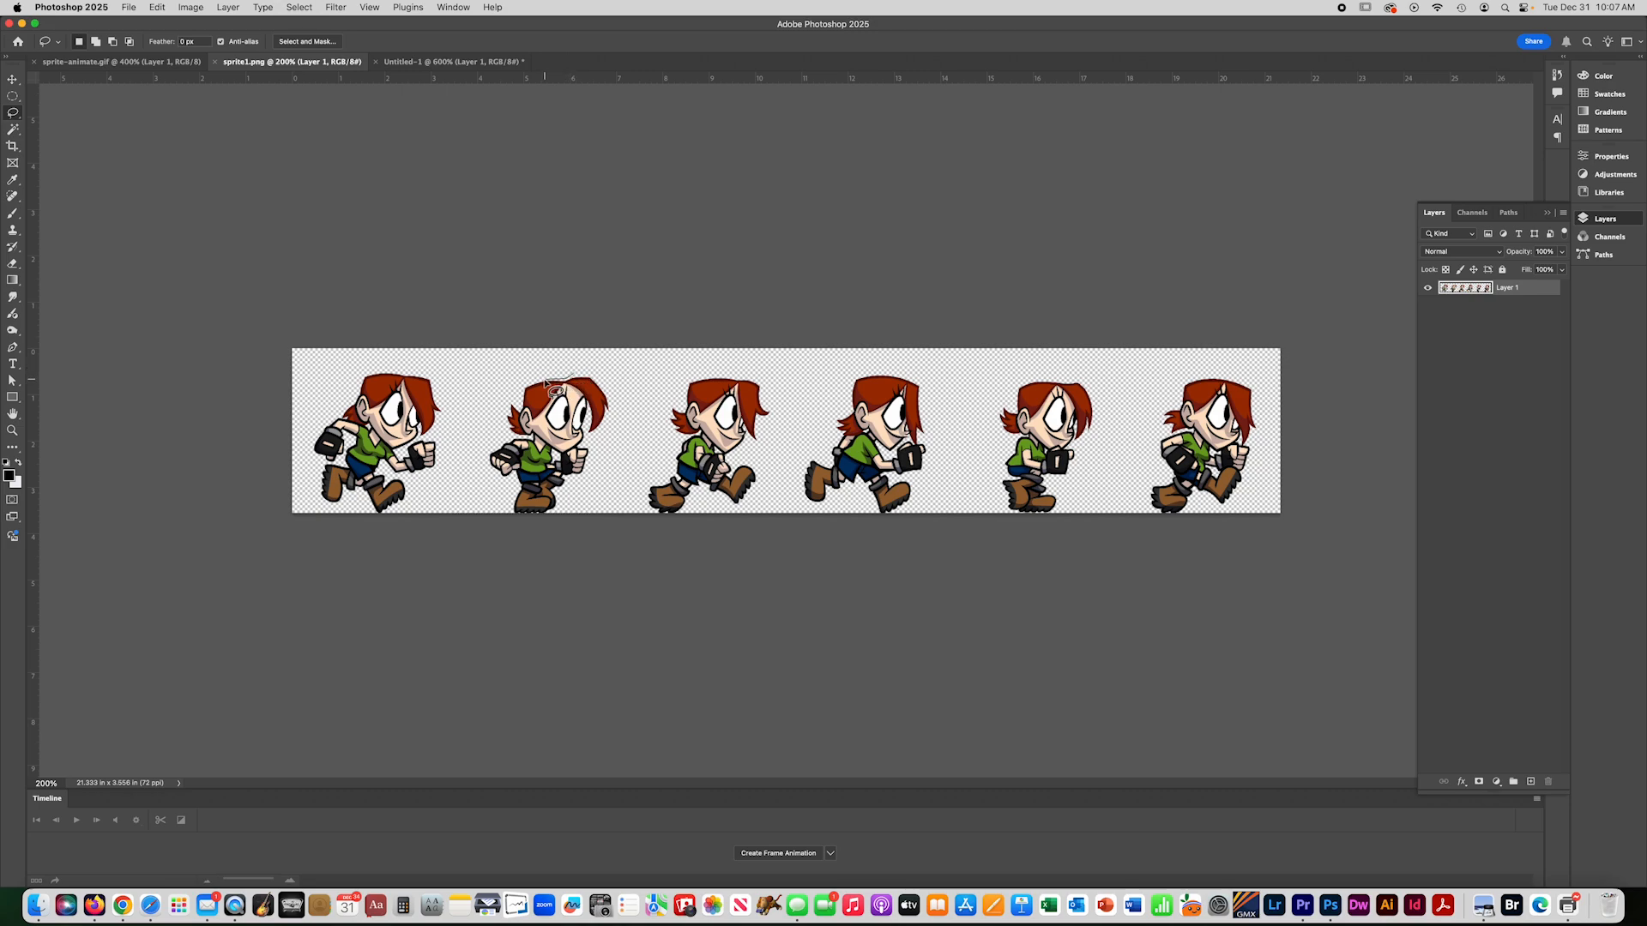
mouse_move(532, 383)
left_mouse_down()
mouse_move(457, 453)
mouse_move(463, 522)
mouse_move(546, 537)
mouse_move(598, 517)
mouse_move(635, 454)
mouse_move(635, 411)
mouse_move(577, 374)
left_mouse_up()
mouse_move(536, 373)
left_mouse_down()
mouse_move(476, 428)
mouse_move(476, 471)
mouse_move(562, 505)
mouse_move(624, 423)
mouse_move(609, 364)
mouse_move(518, 374)
left_mouse_up()
mouse_move(487, 439)
left_mouse_down()
mouse_move(528, 548)
mouse_move(587, 536)
mouse_move(594, 500)
mouse_move(562, 439)
left_mouse_up()
- Paste the second running pose into Untitled-1 as a new layer and hide that layer
left_click(413, 65)
key("v")
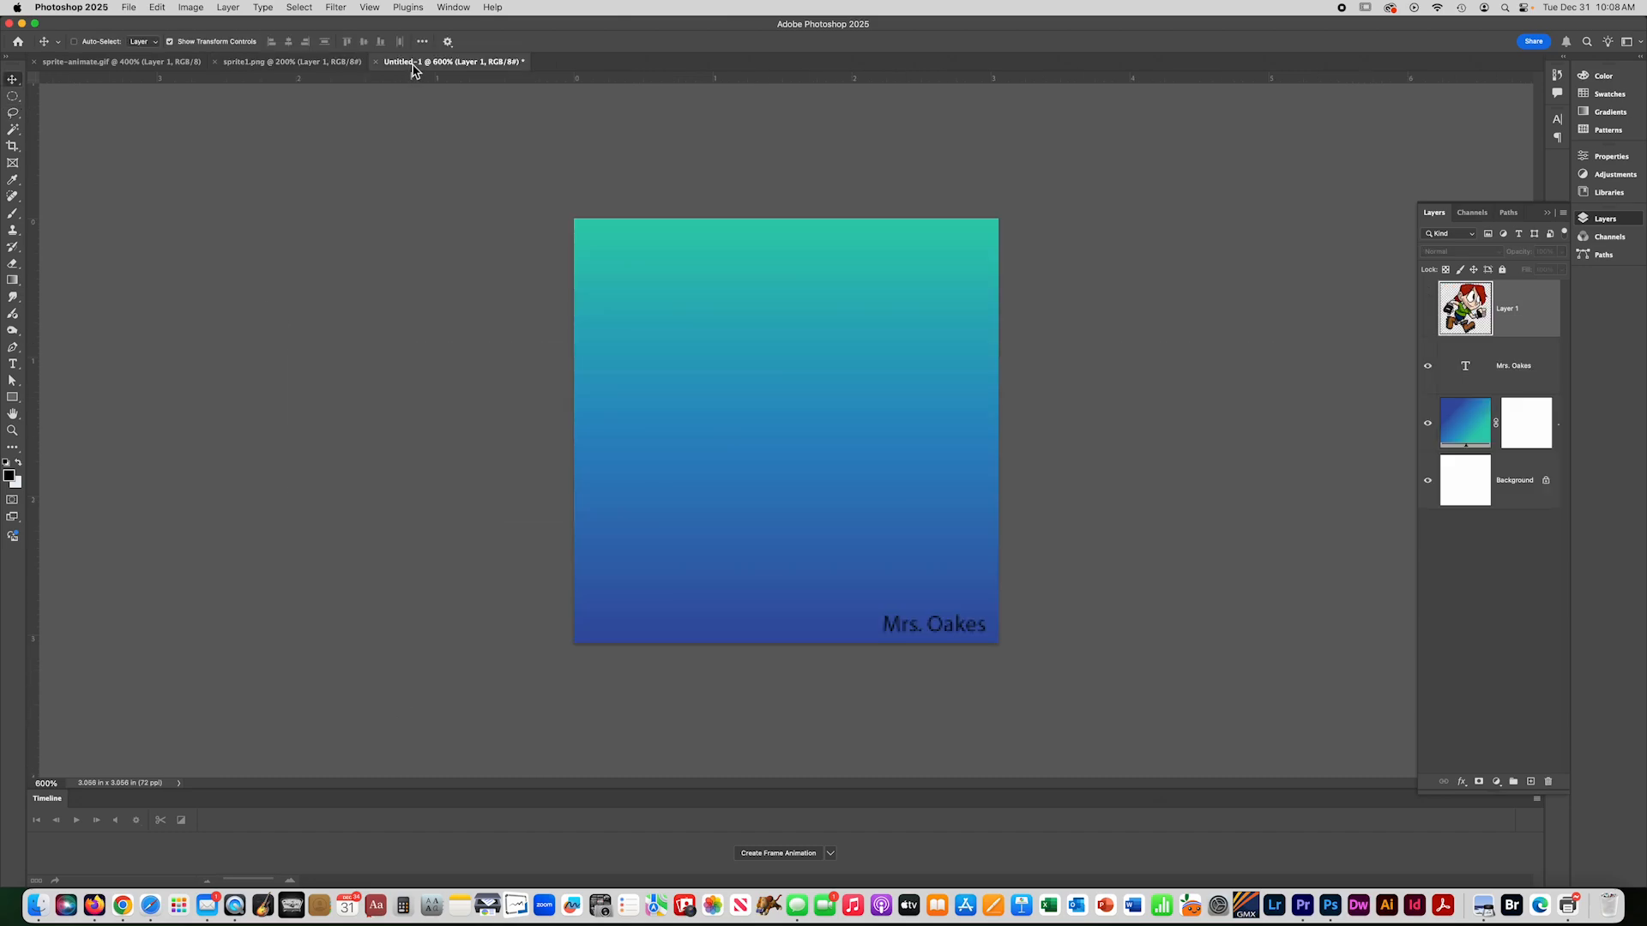
key("super+v")
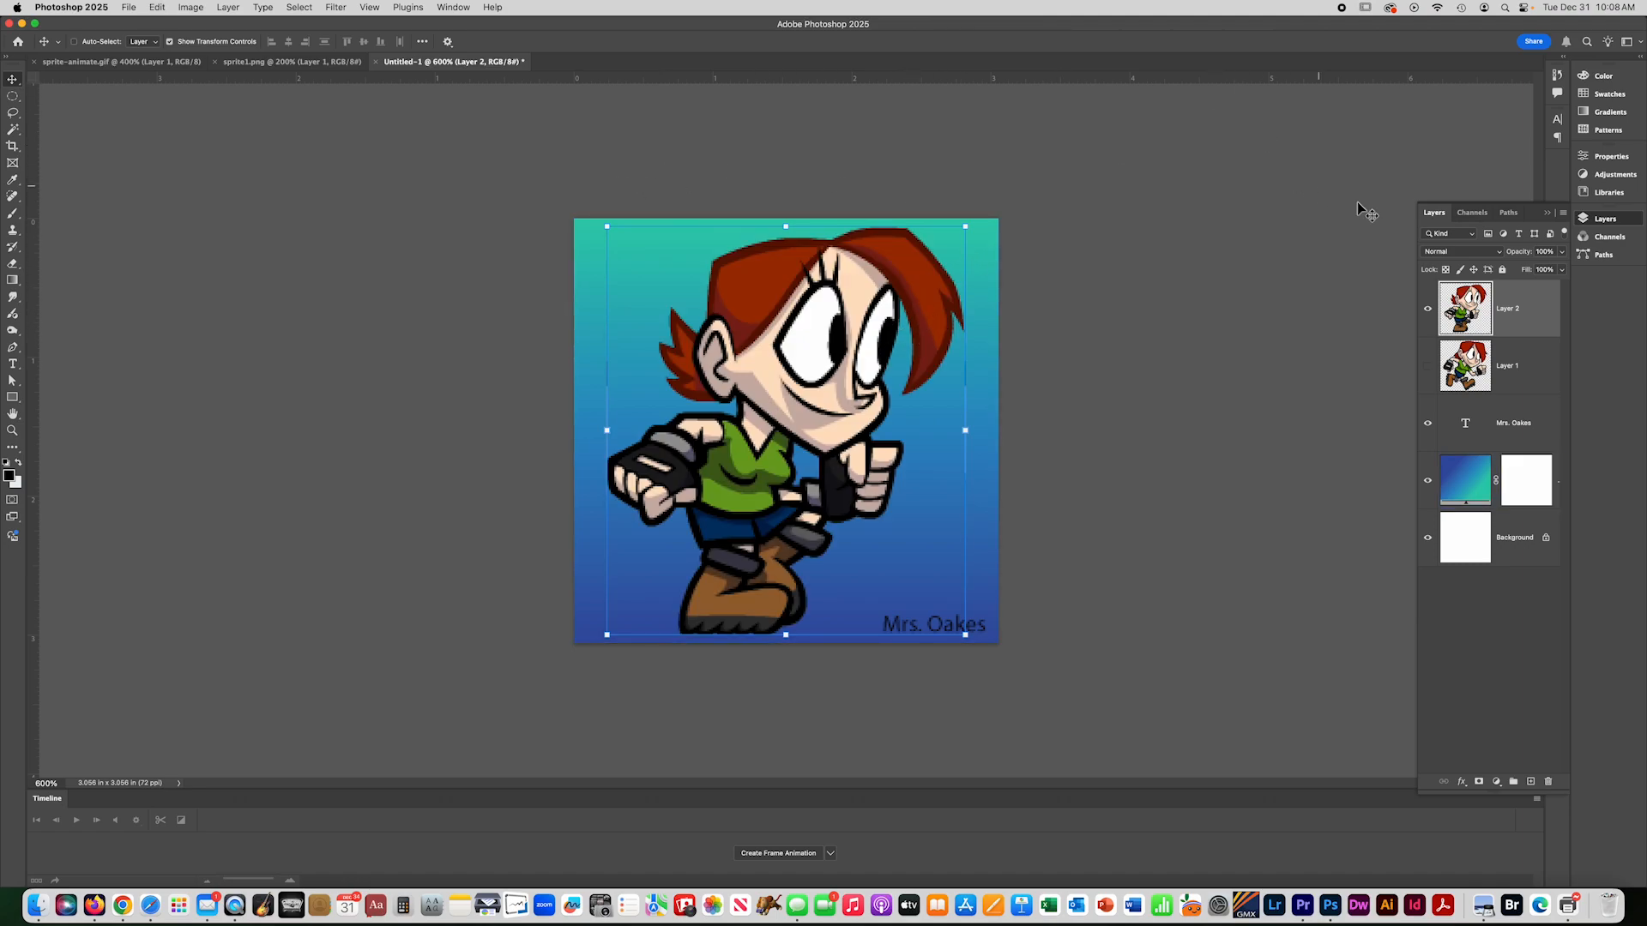
left_click(1427, 309)
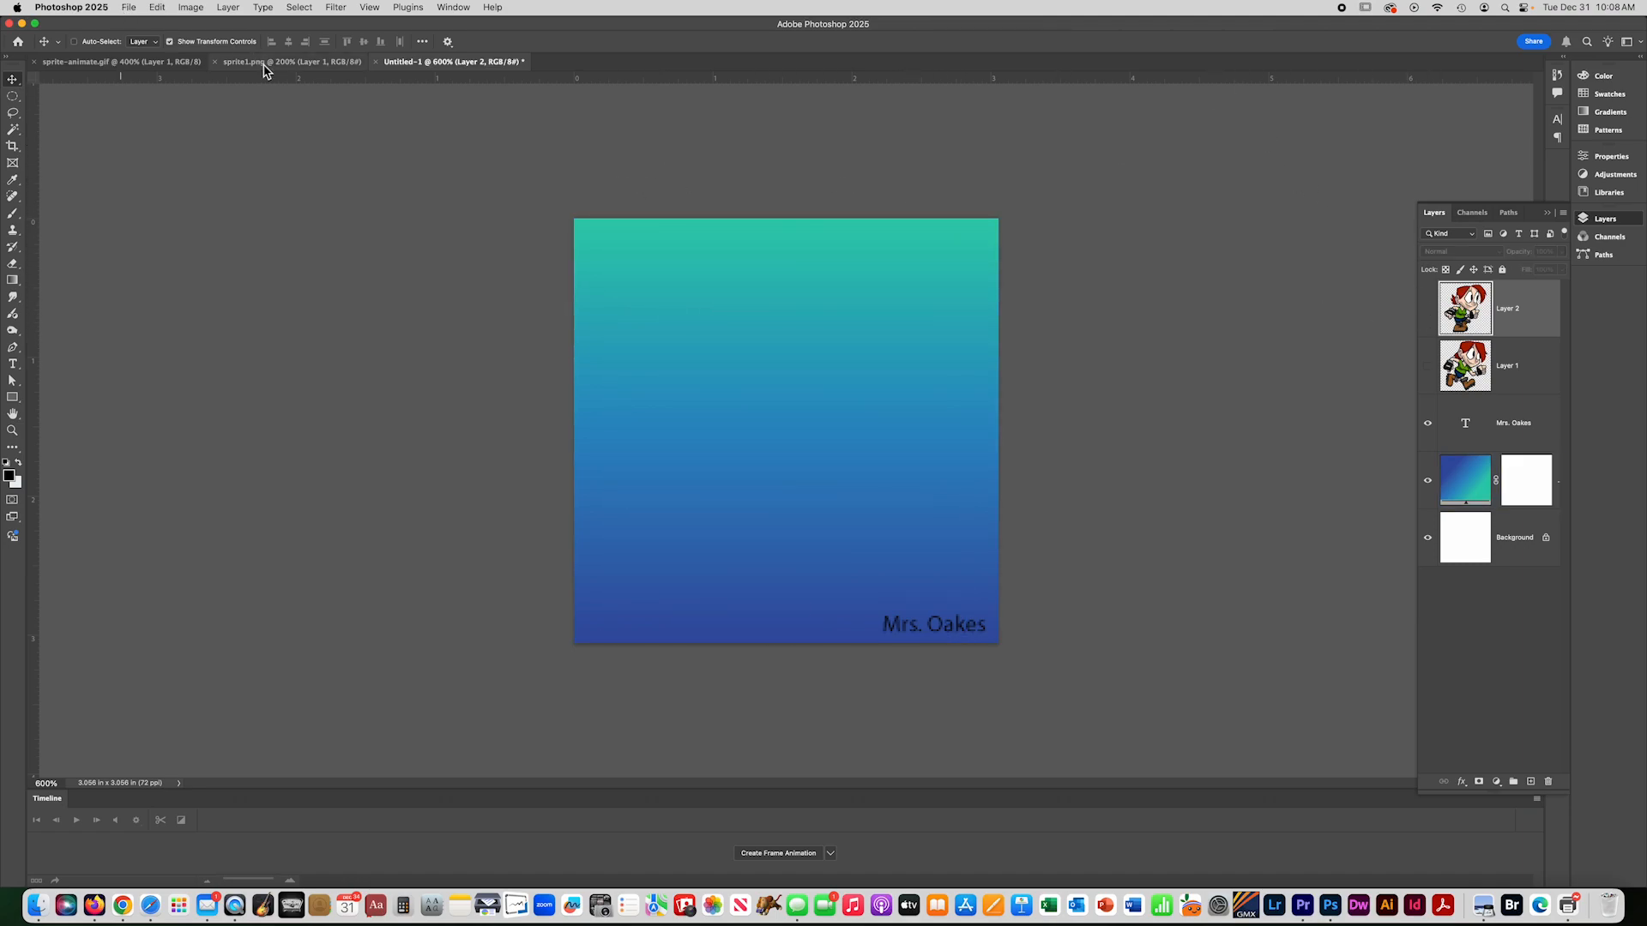
- Lasso the third running pose in sprite1.png, copy it into Untitled-1 as a new layer and hide that layer
left_click(291, 62)
key("super+d")
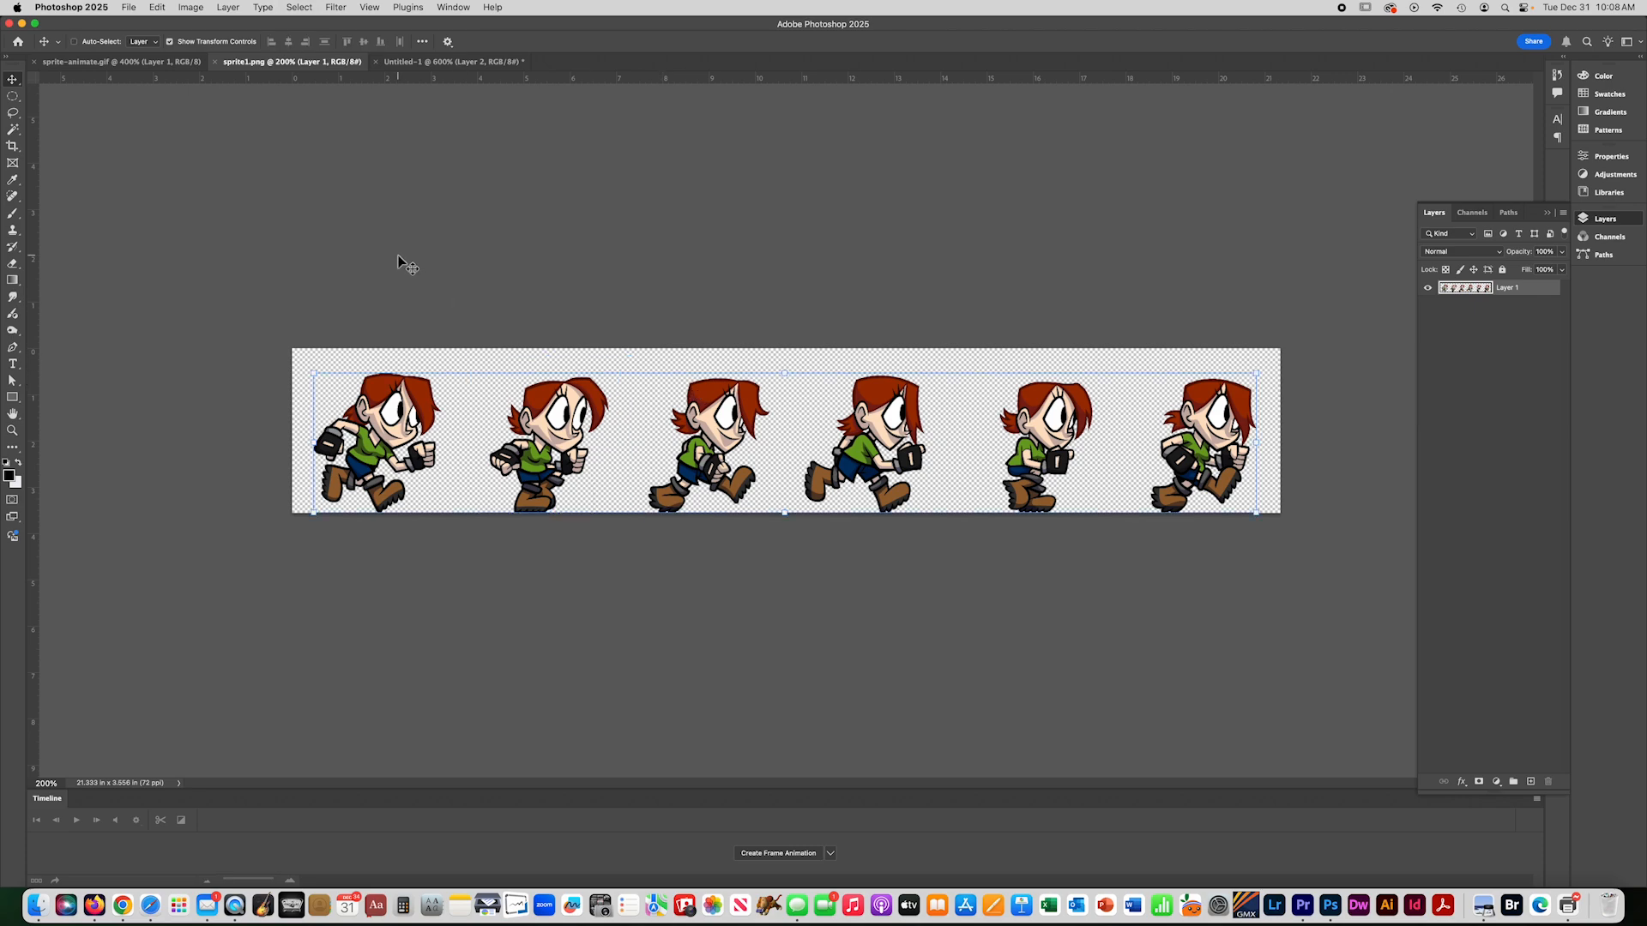
left_click(14, 115)
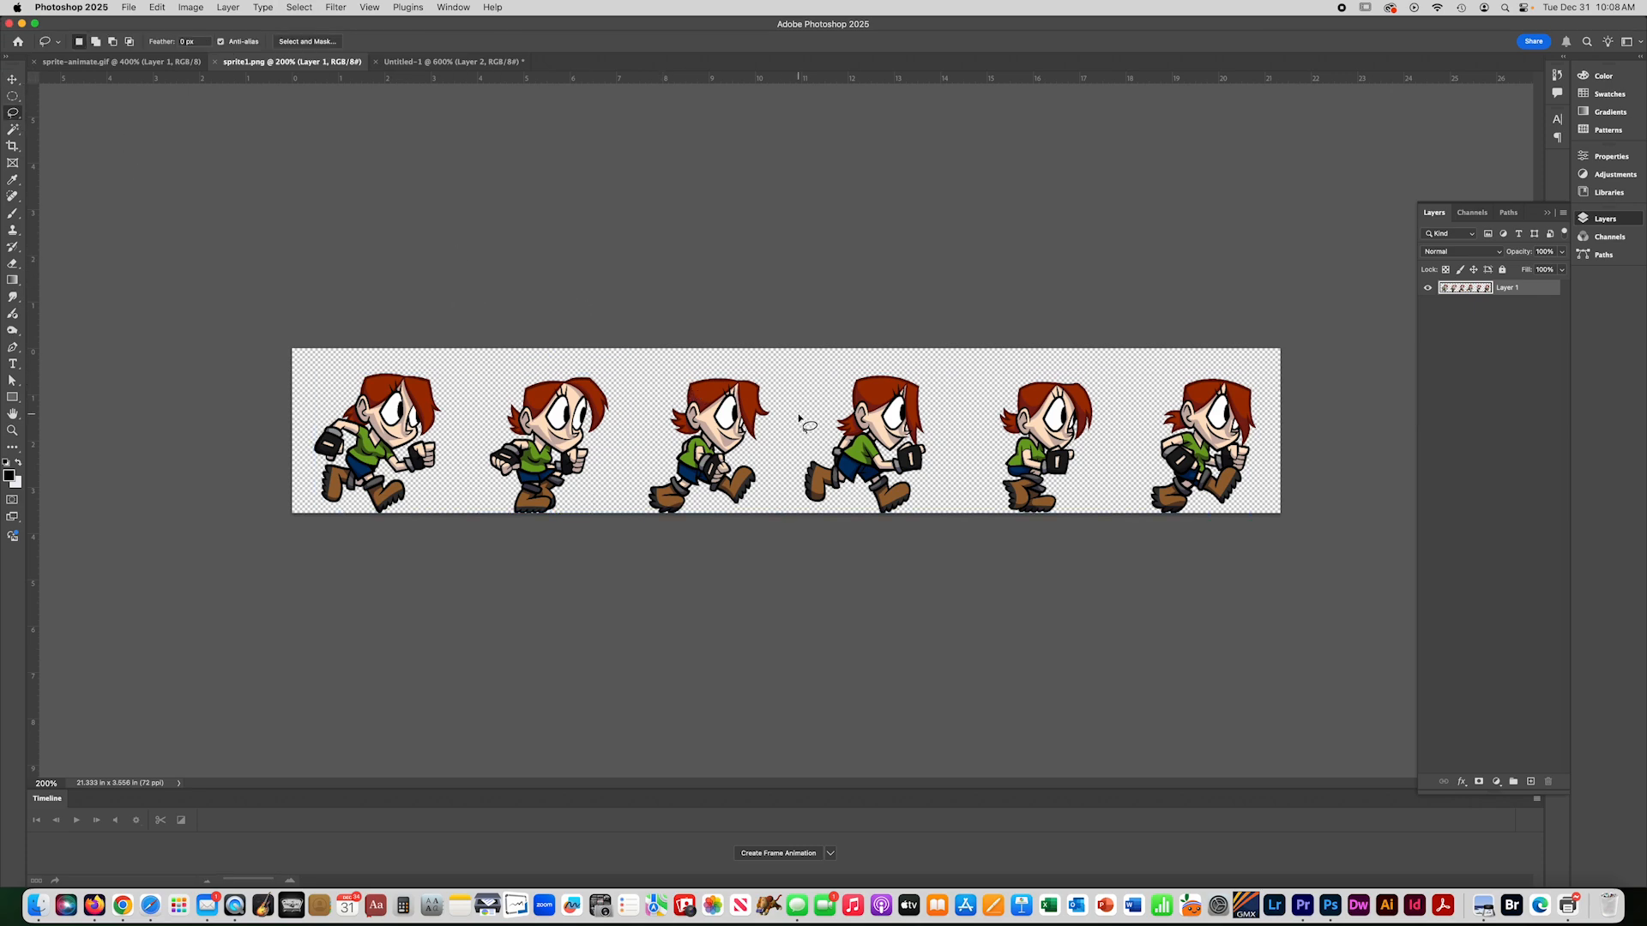
mouse_move(763, 359)
left_mouse_down()
mouse_move(622, 421)
mouse_move(703, 549)
mouse_move(766, 539)
mouse_move(779, 436)
mouse_move(761, 354)
left_mouse_up()
key("cmd+c")
left_click(429, 62)
key("cmd+v")
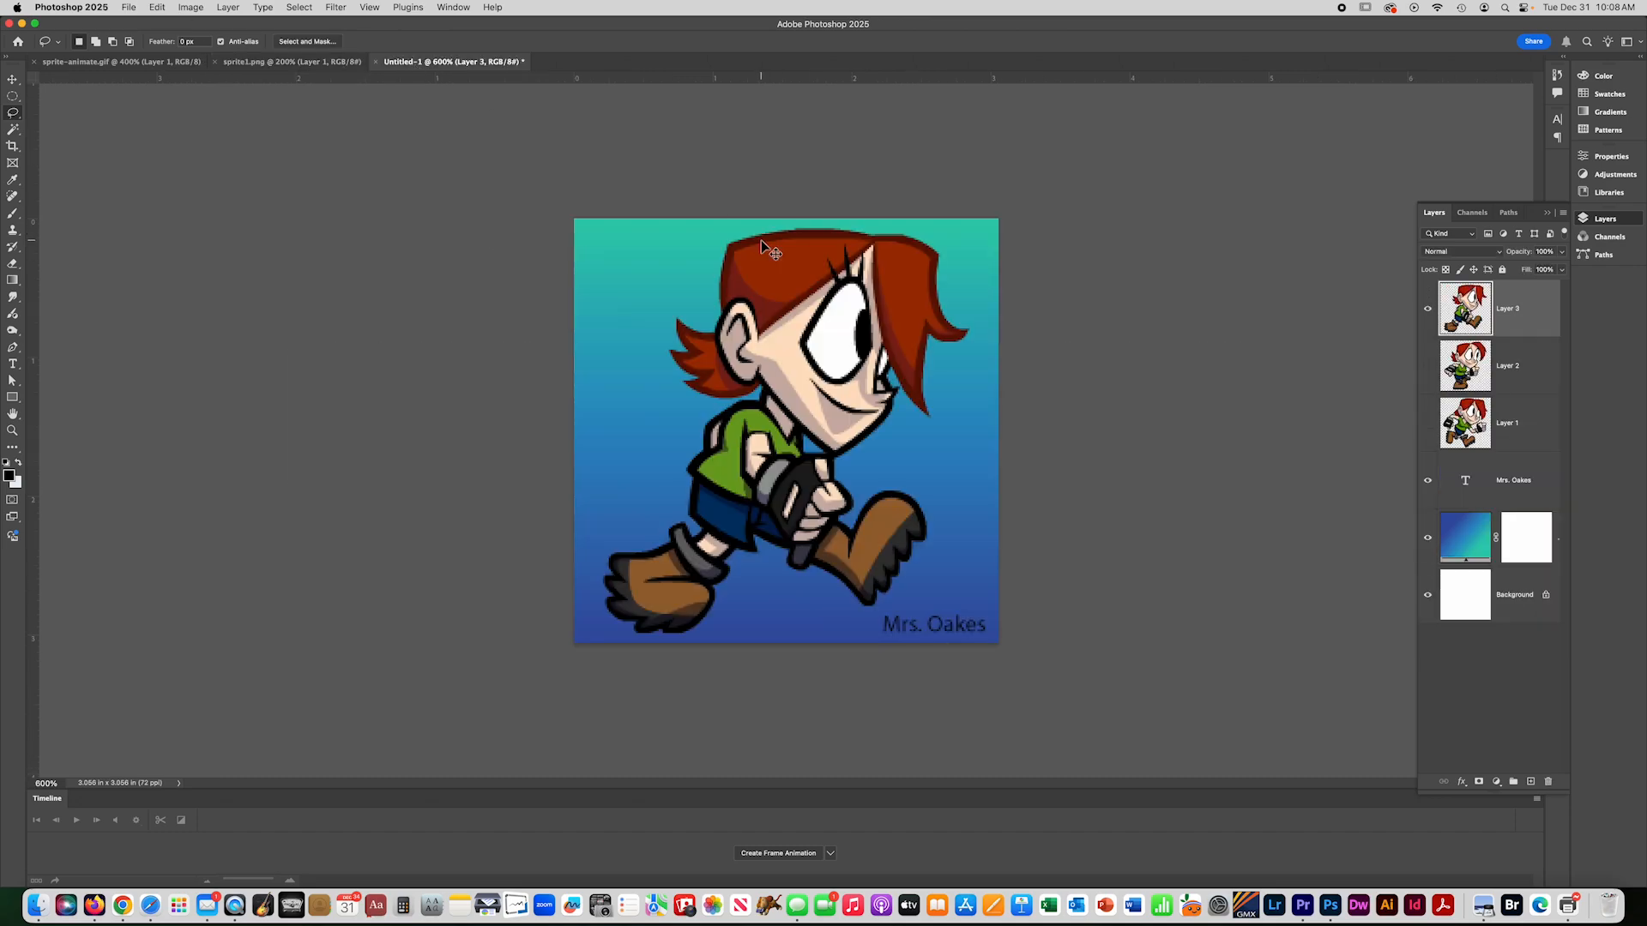
left_click(1429, 310)
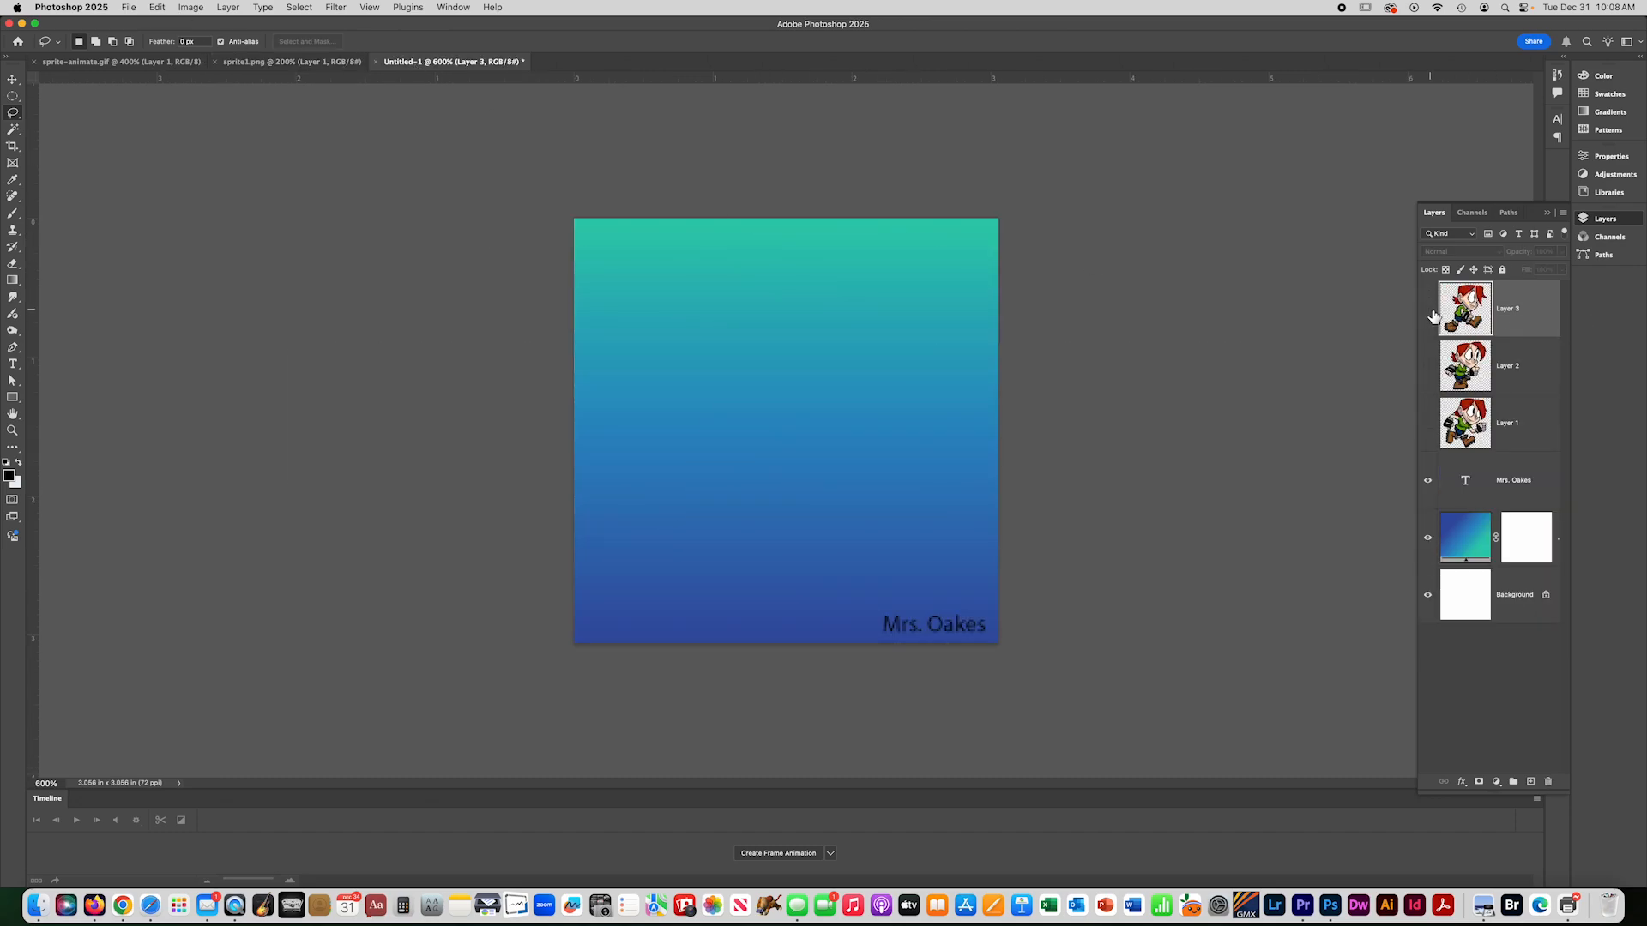
- Lasso the fourth running pose in sprite1.png, copy it into Untitled-1 as a new layer and hide that layer
left_click(246, 65)
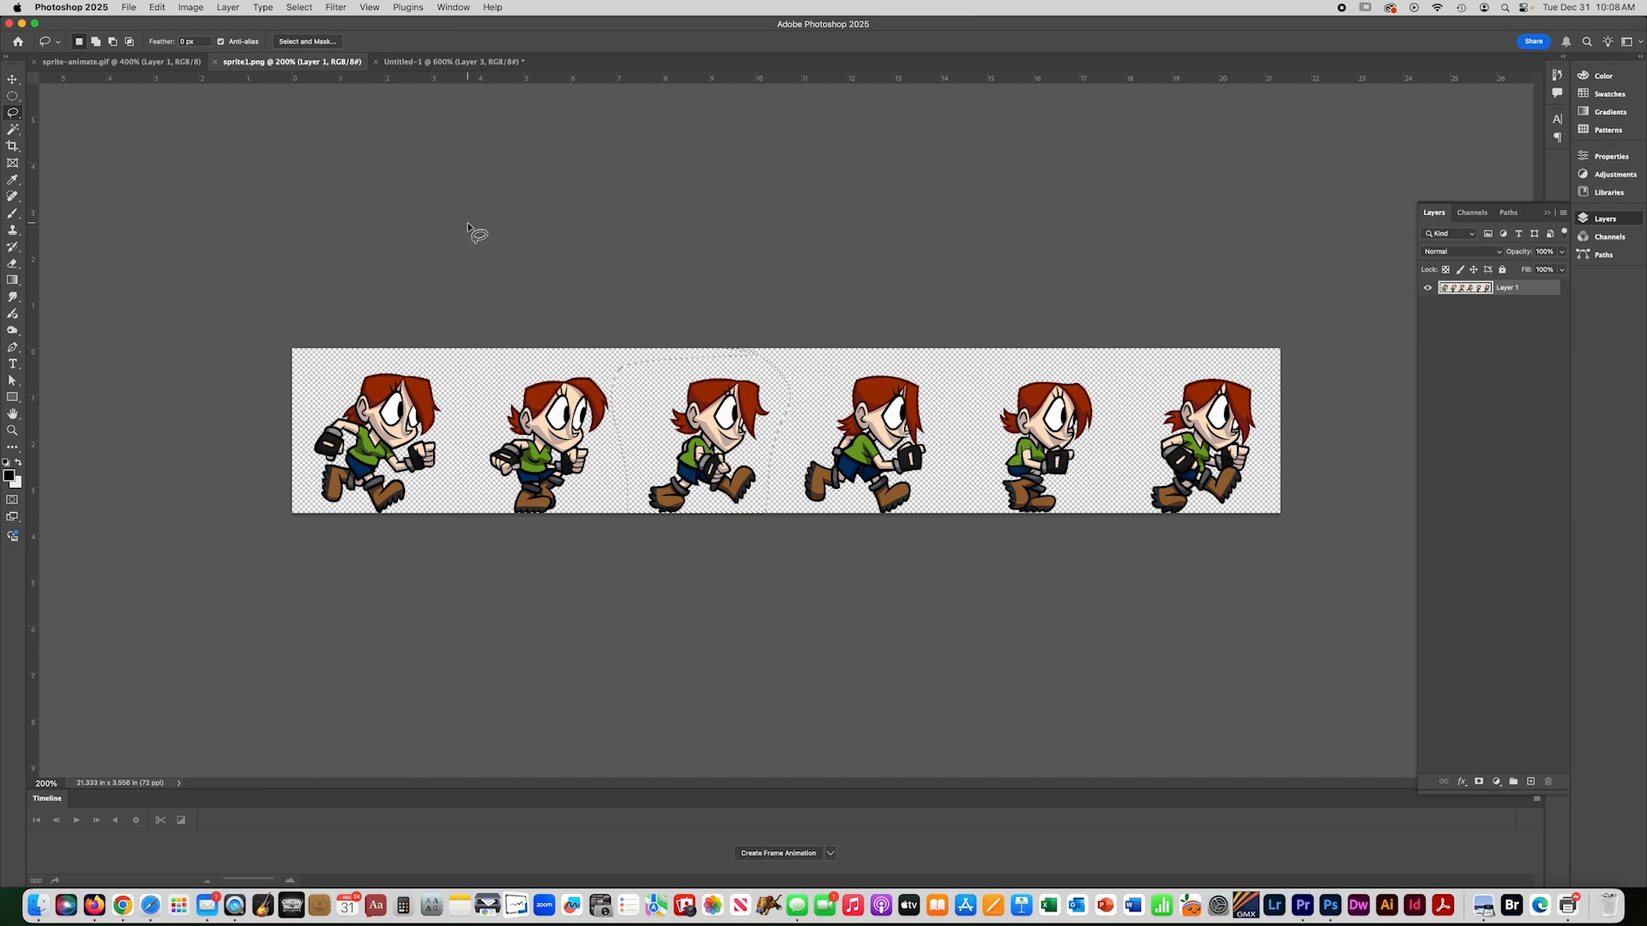
key("super+d")
mouse_move(900, 367)
left_mouse_down()
mouse_move(828, 369)
mouse_move(796, 472)
mouse_move(901, 537)
mouse_move(948, 445)
mouse_move(829, 356)
left_mouse_up()
left_click(437, 63)
key("super+v")
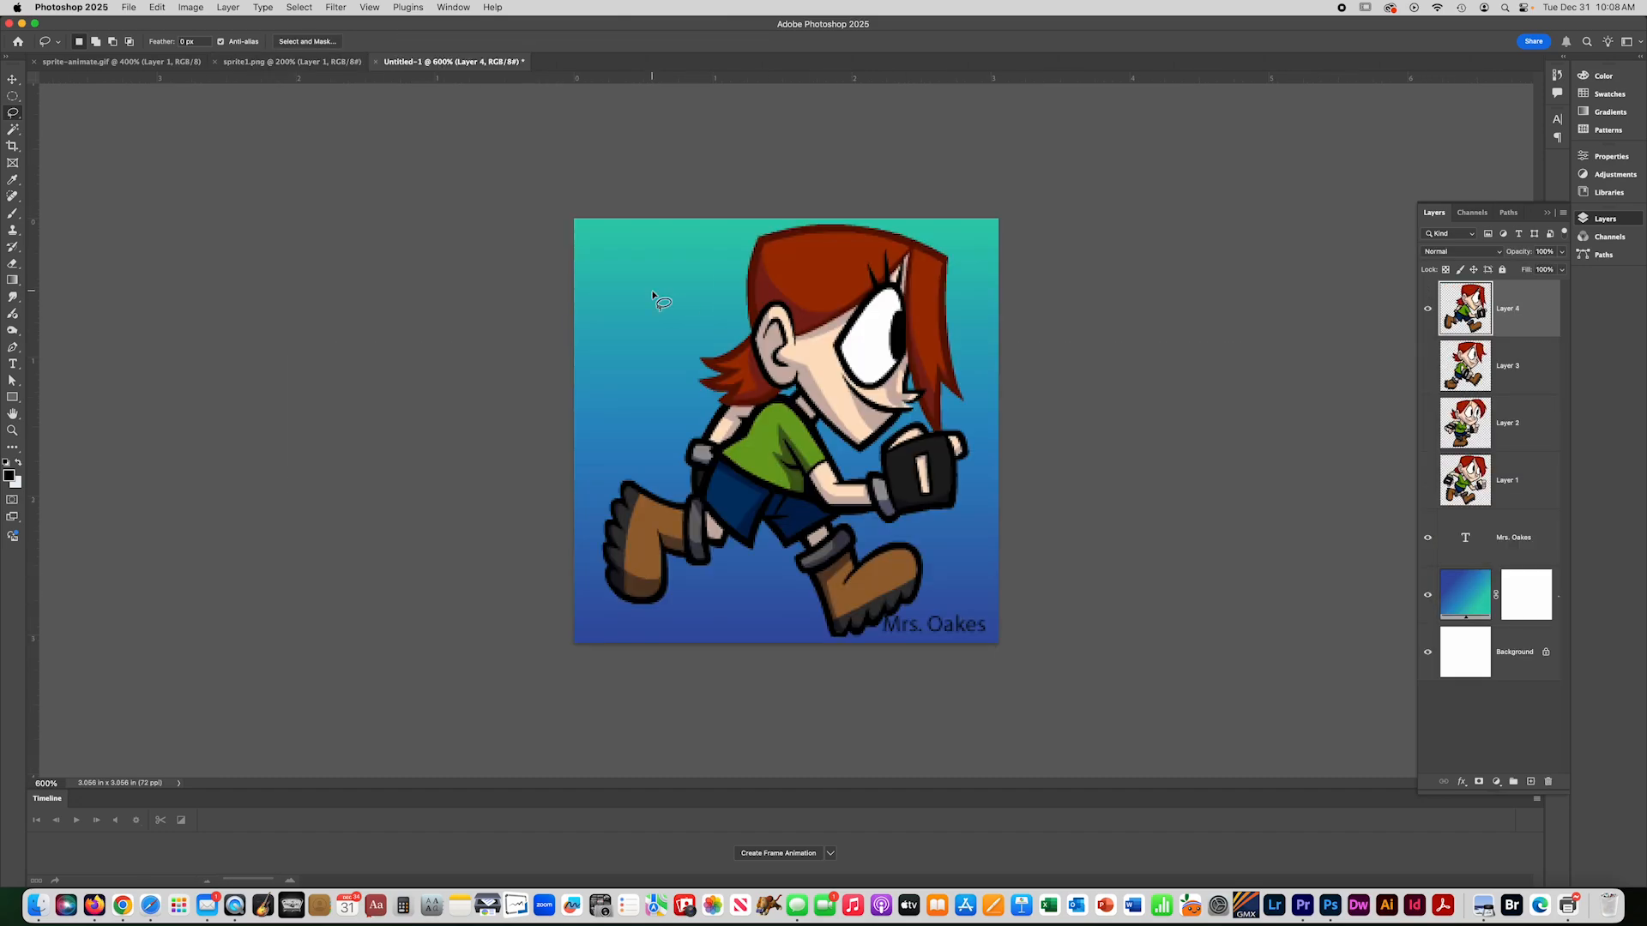
left_click(1428, 310)
- Lasso the fifth running pose in sprite1.png, copy it into Untitled-1 as a new layer and hide that layer
left_click(258, 62)
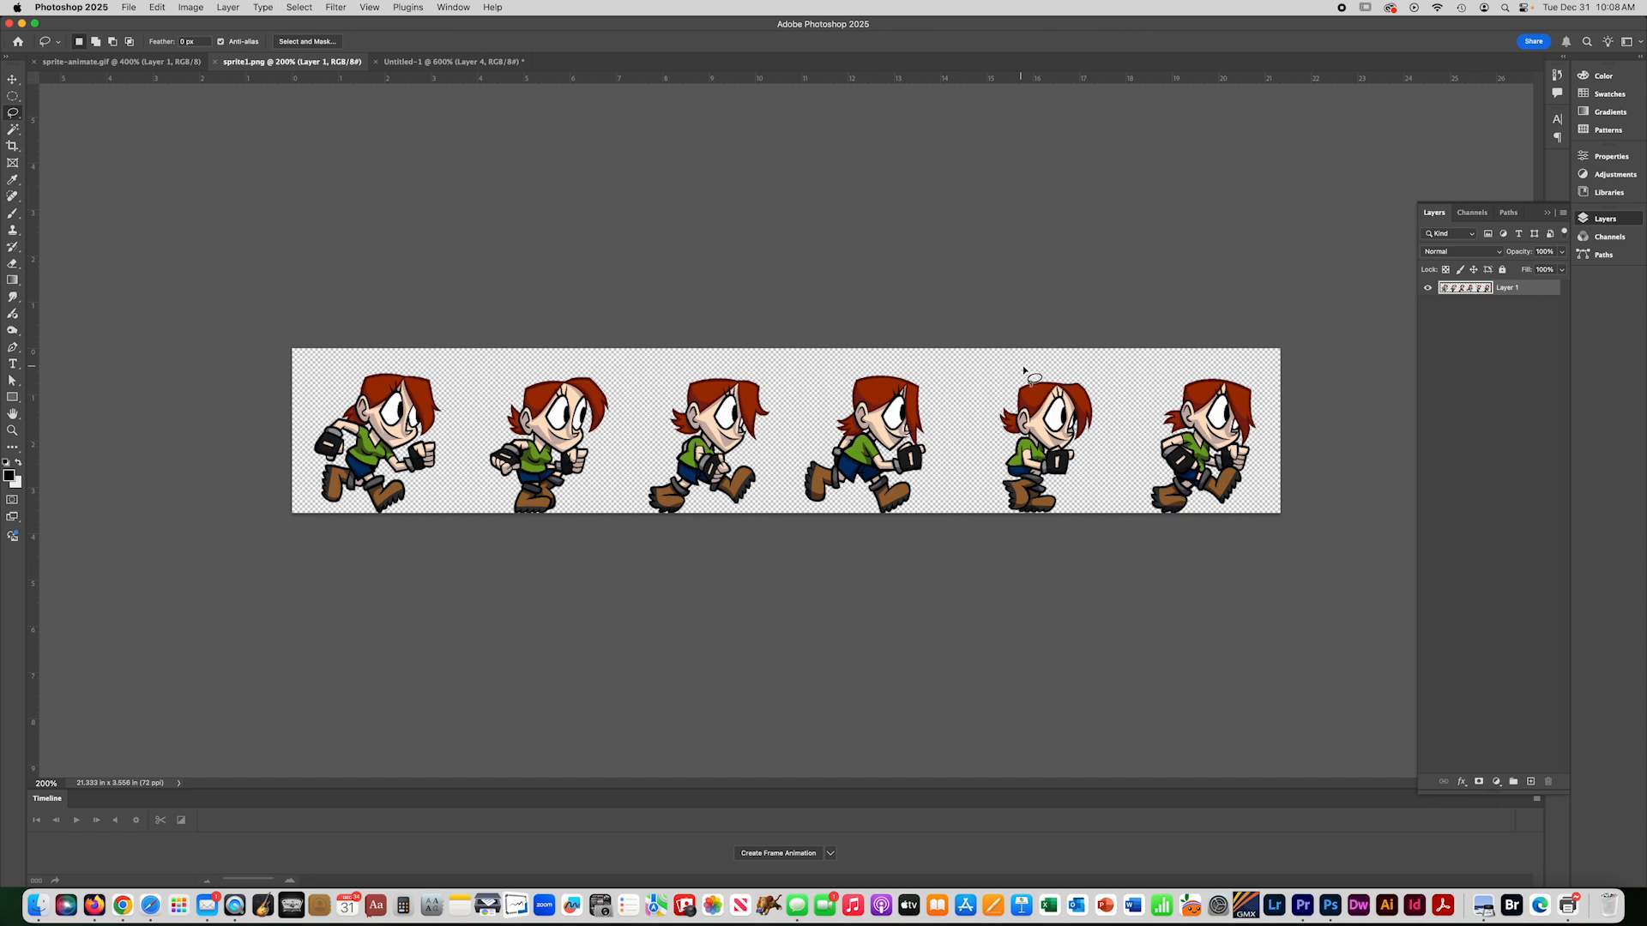
mouse_move(1039, 364)
left_mouse_down()
mouse_move(970, 444)
mouse_move(1000, 533)
mouse_move(1096, 529)
mouse_move(1102, 375)
mouse_move(995, 364)
left_mouse_up()
left_click(400, 67)
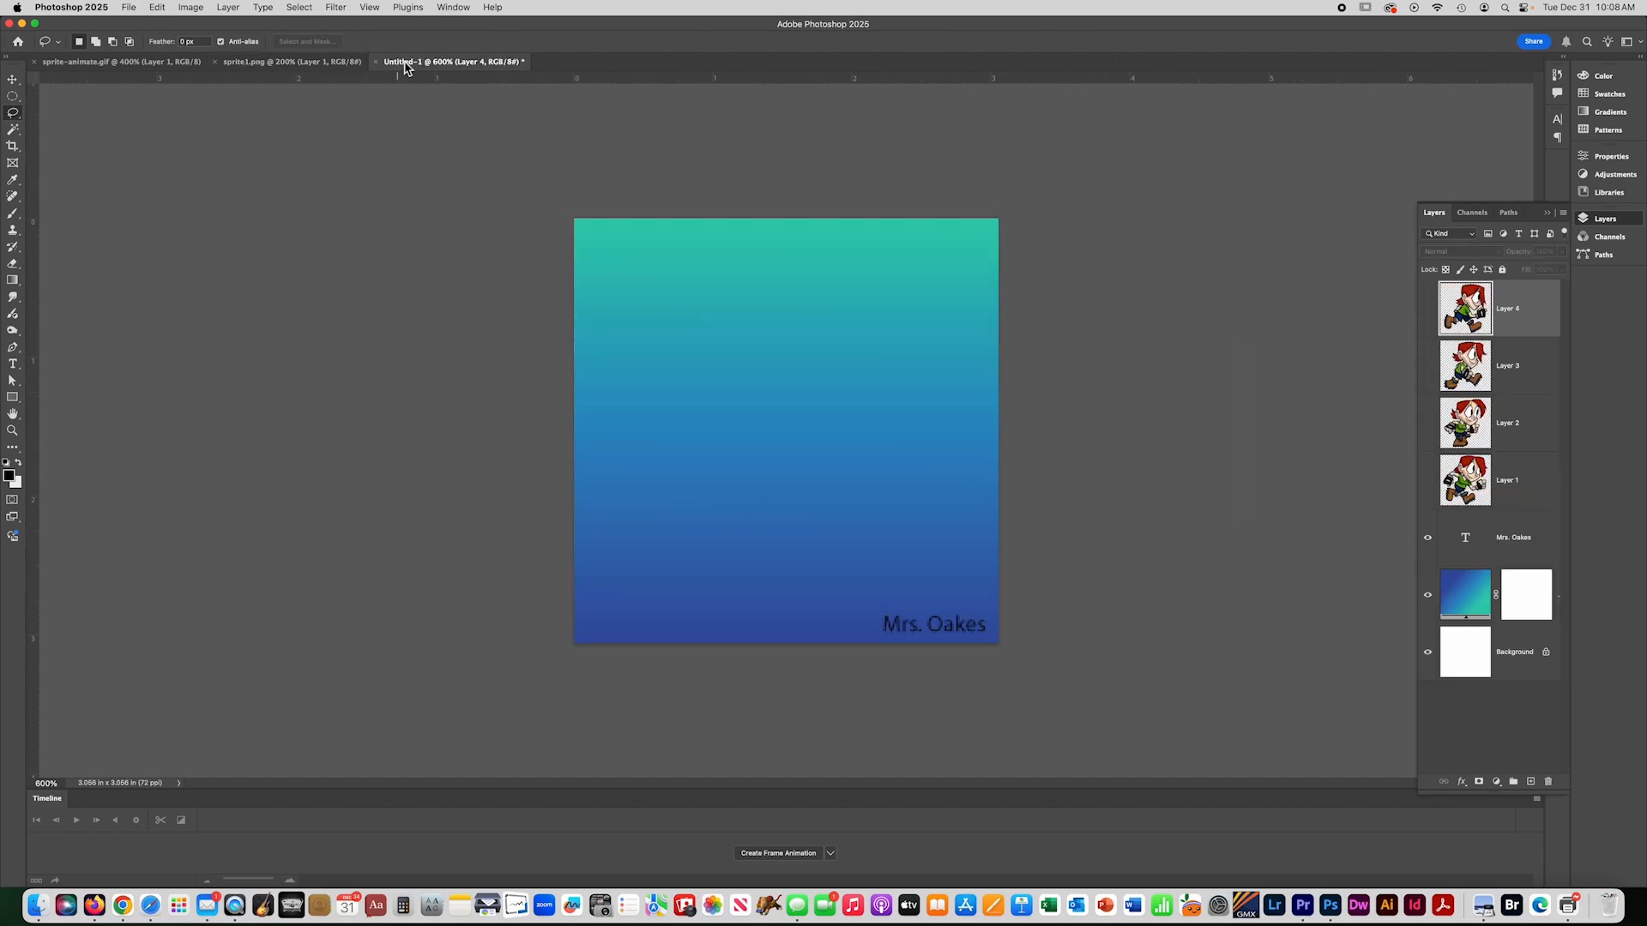
key("super+v")
left_click(1429, 309)
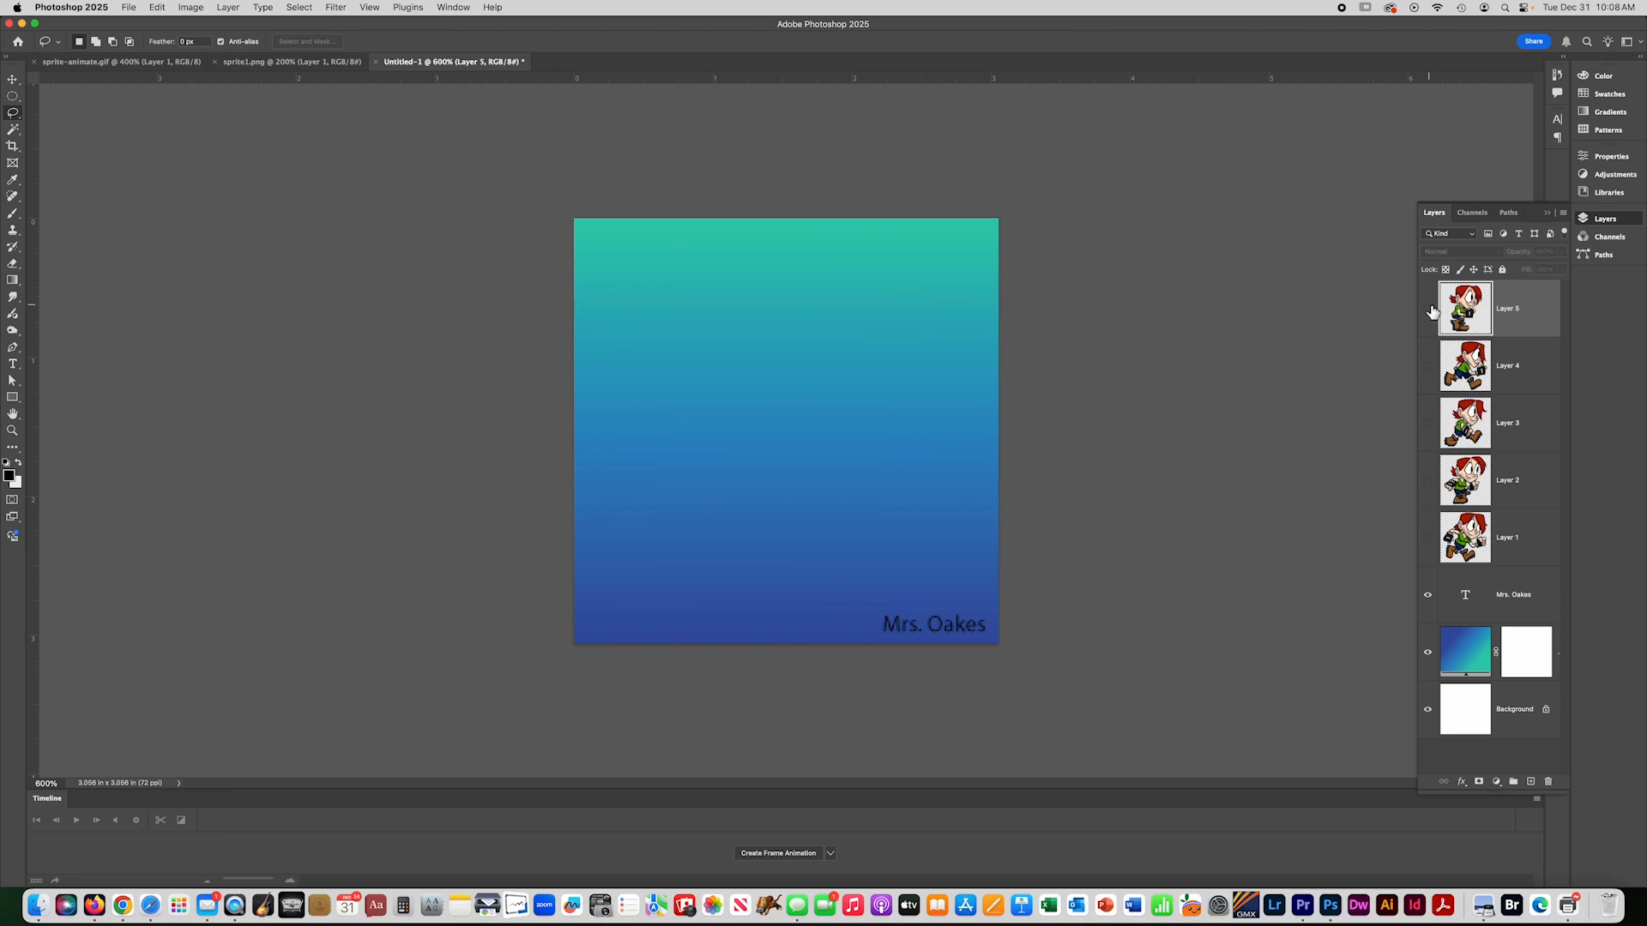
- Copy the sixth running pose from sprite1.png, close that file, and paste the pose into Untitled-1 as a hidden layer
left_click(300, 65)
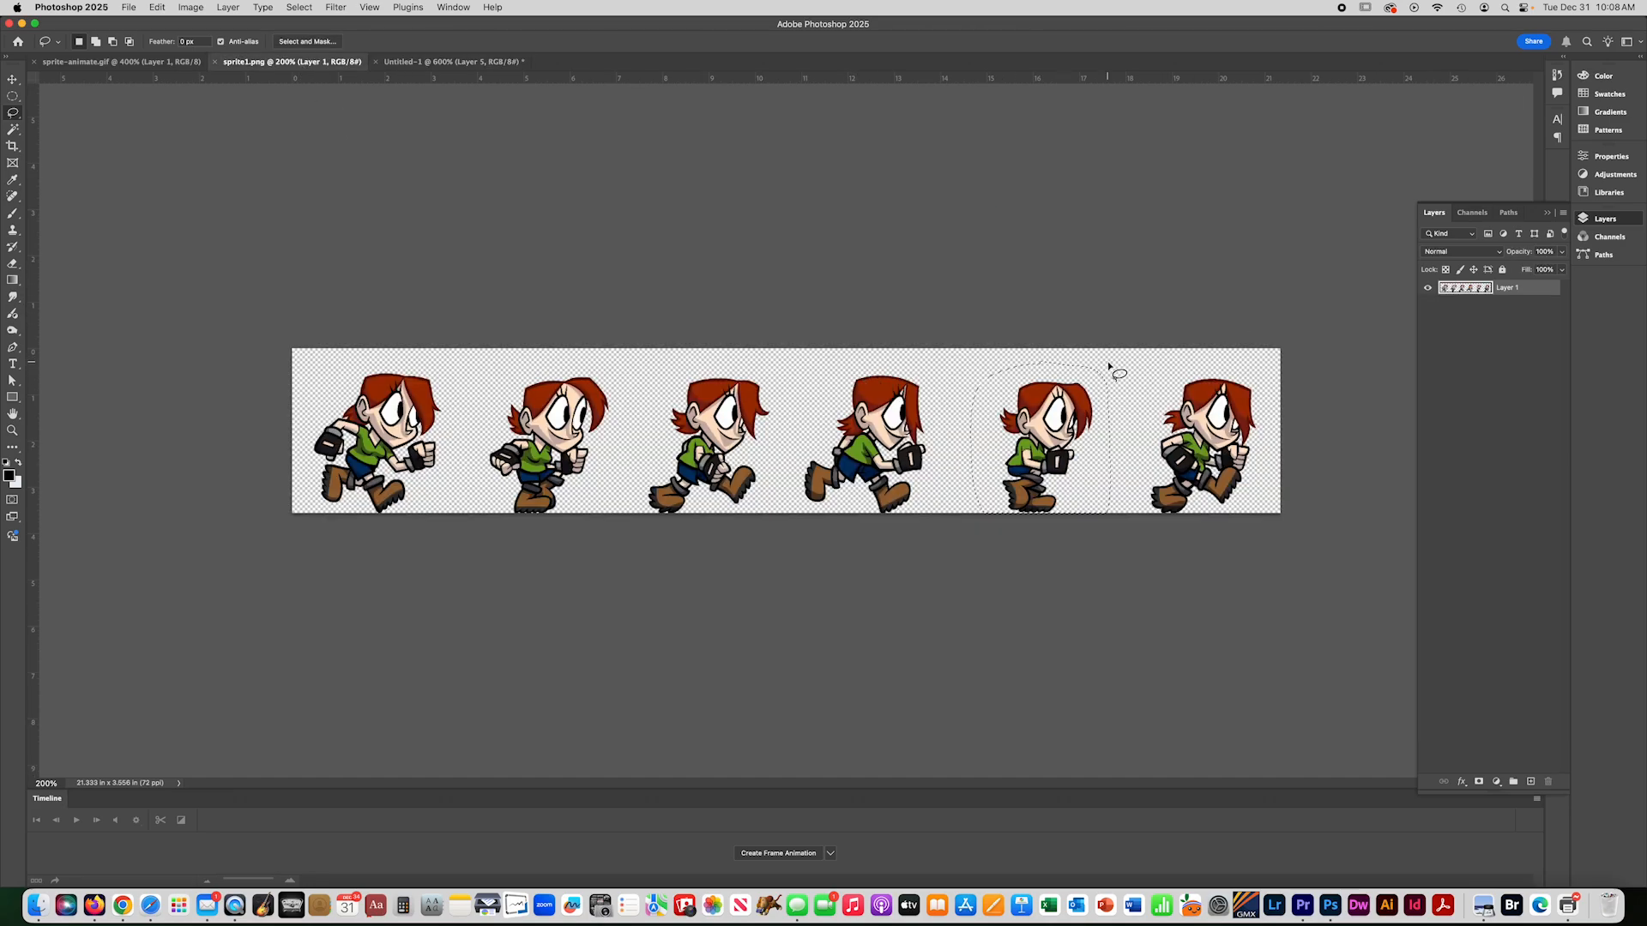
left_click(1168, 371)
mouse_move(1235, 366)
left_mouse_down()
mouse_move(1160, 411)
mouse_move(1183, 551)
mouse_move(1304, 445)
mouse_move(1169, 340)
left_mouse_up()
left_click(214, 62)
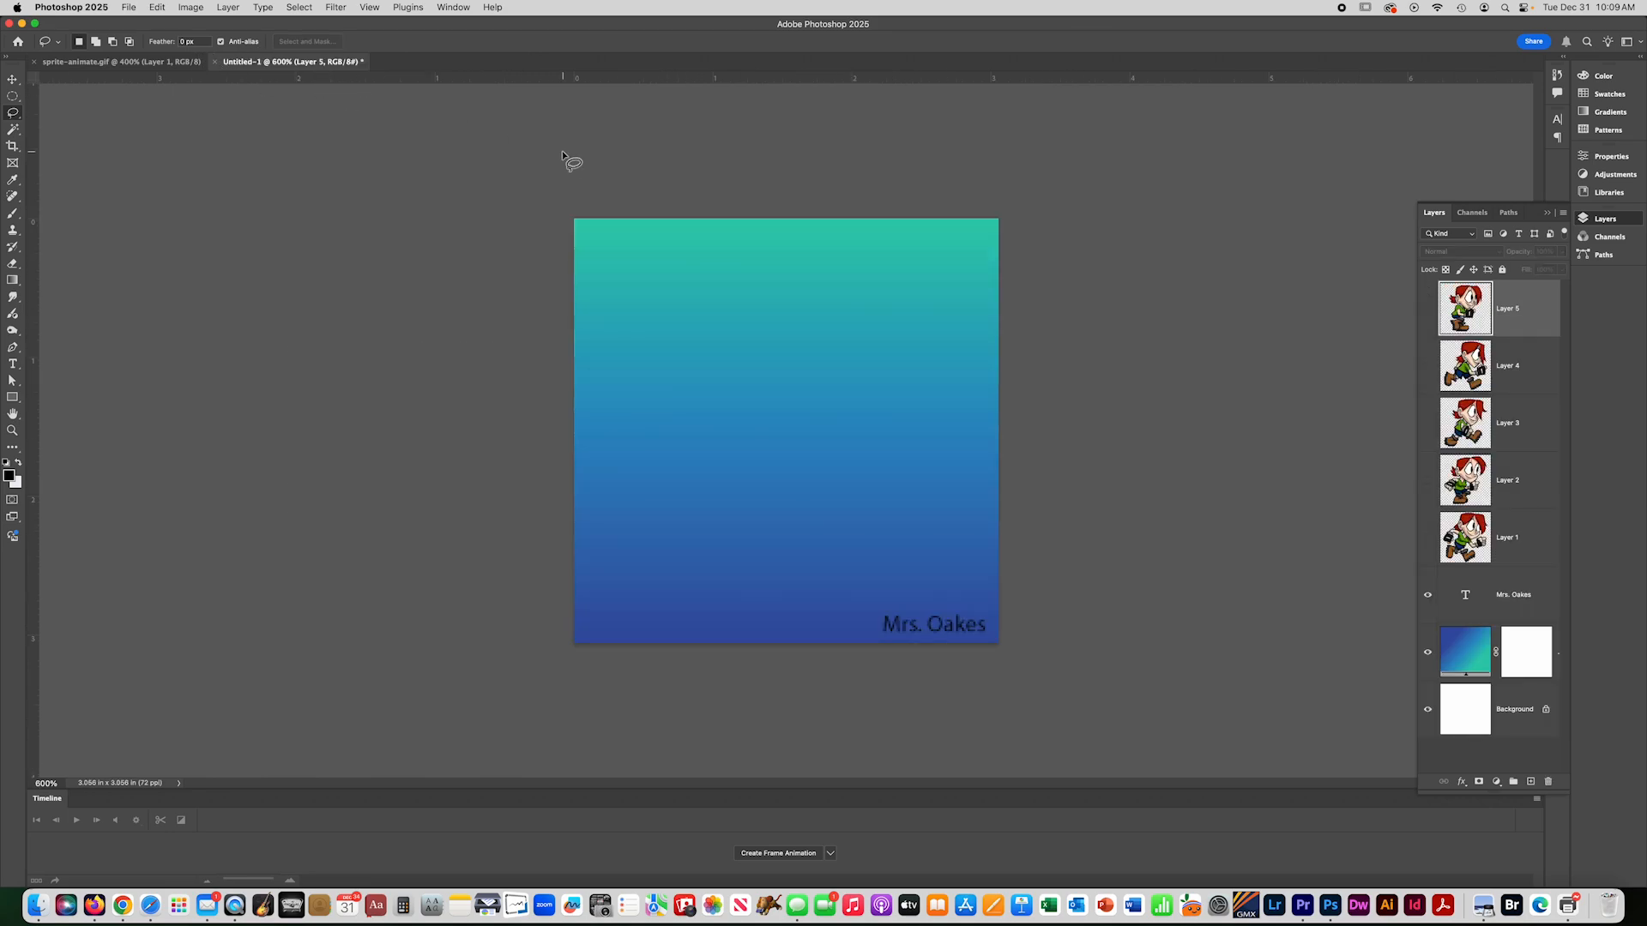
key("super+v")
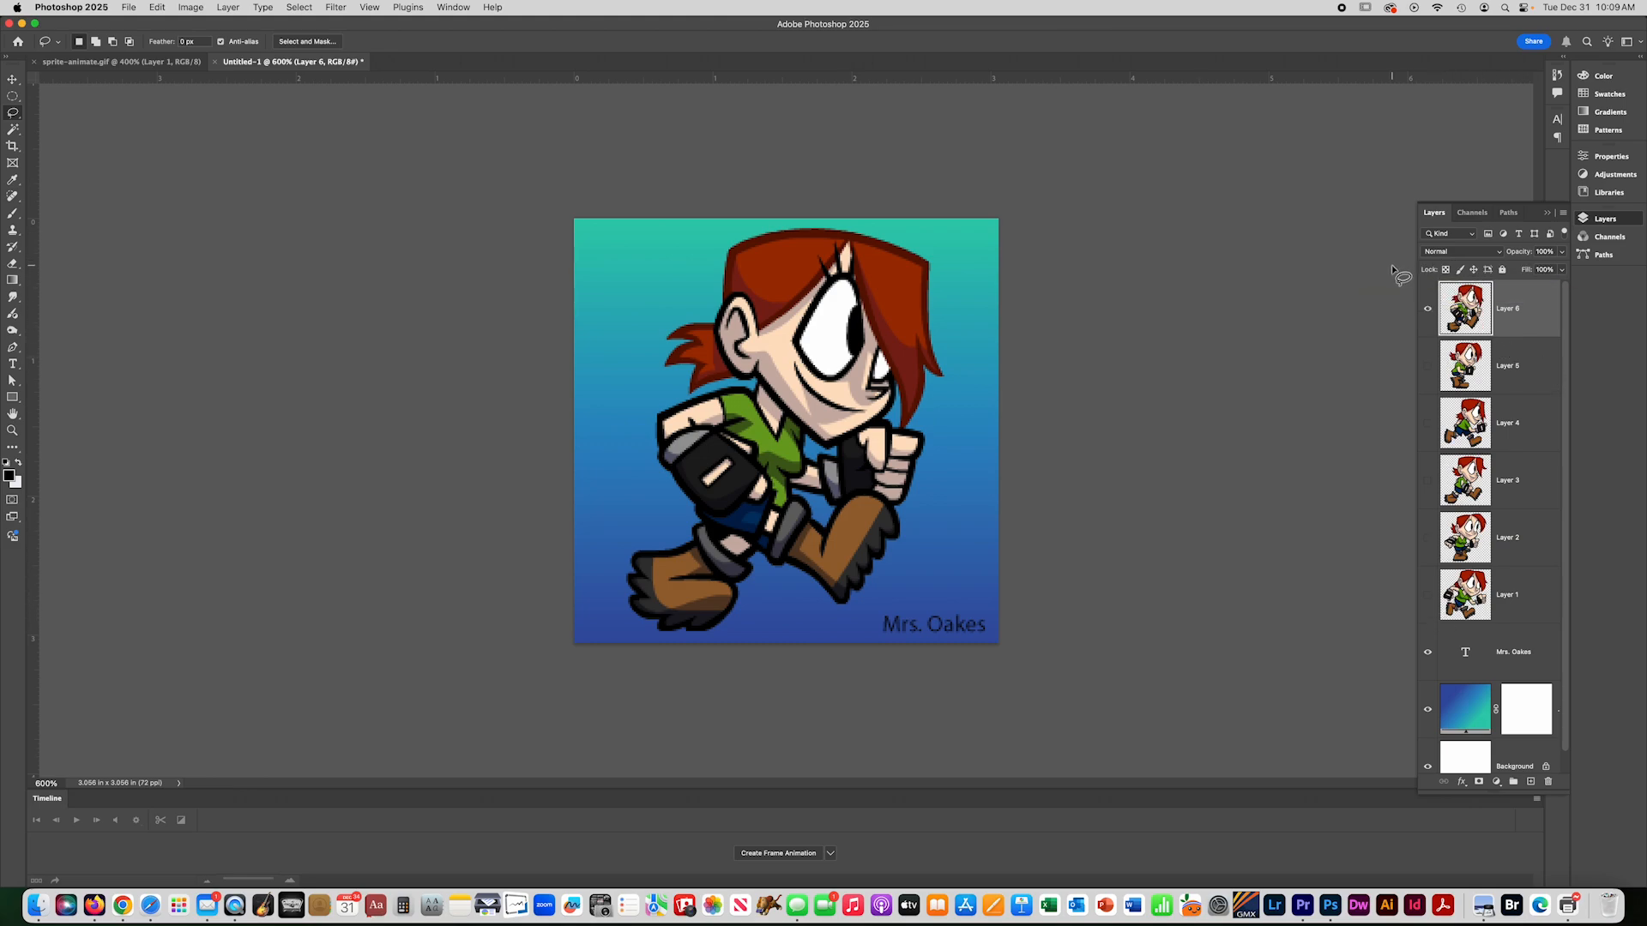
left_click(1427, 307)
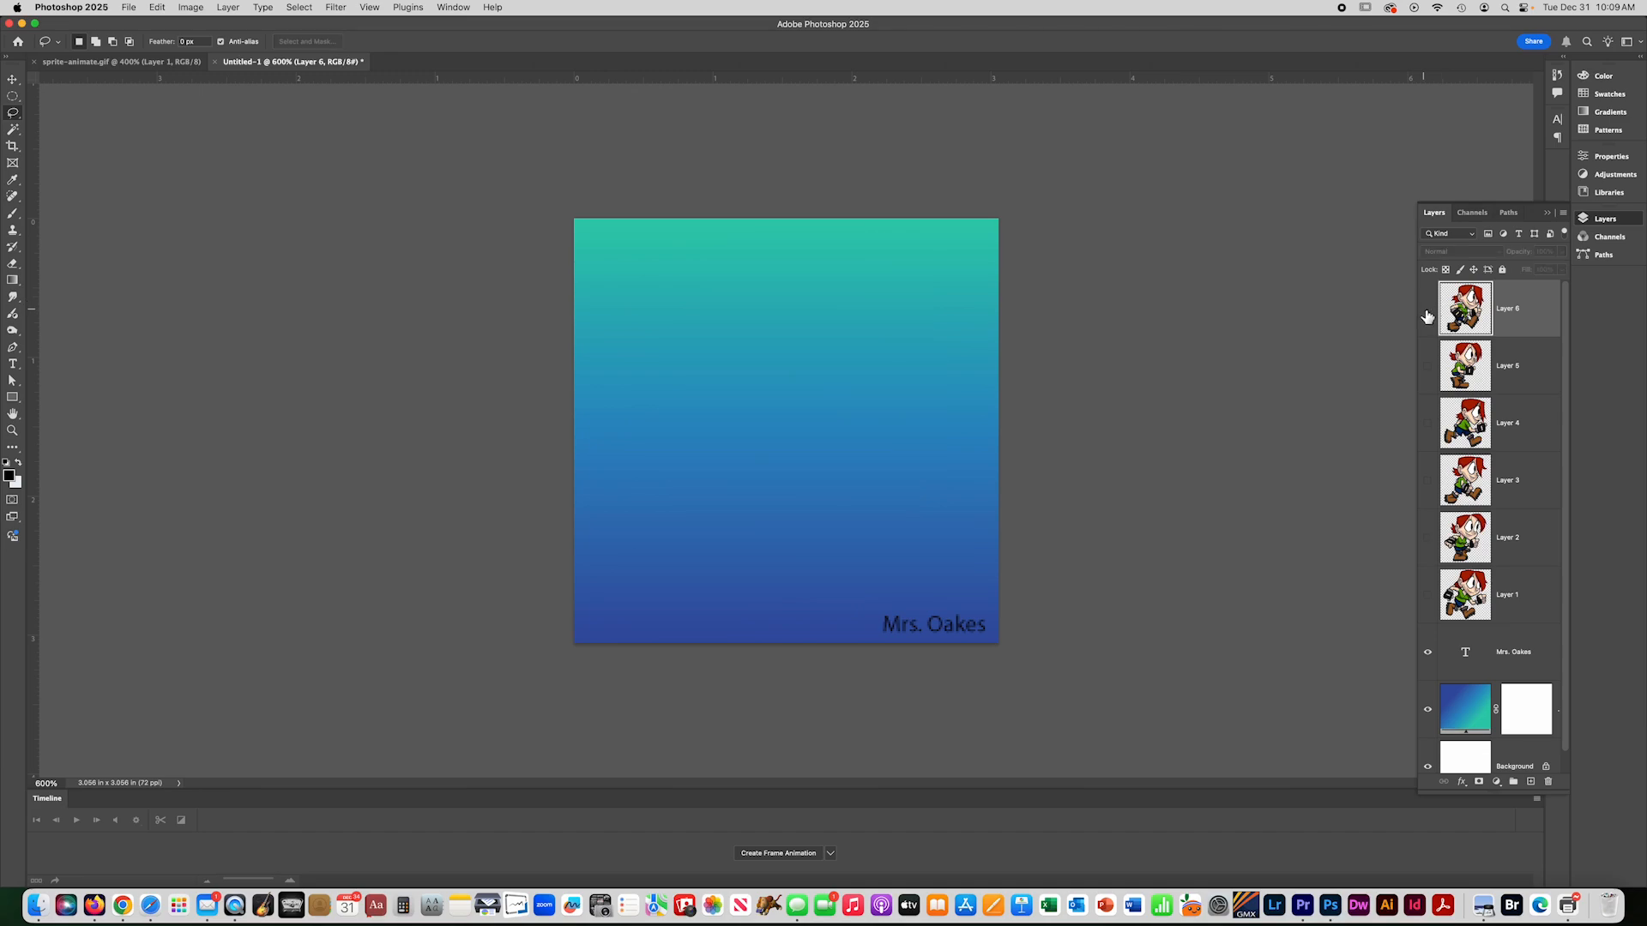
- Show Layer 1 with the first running pose and create a frame animation from the document
left_click(1428, 595)
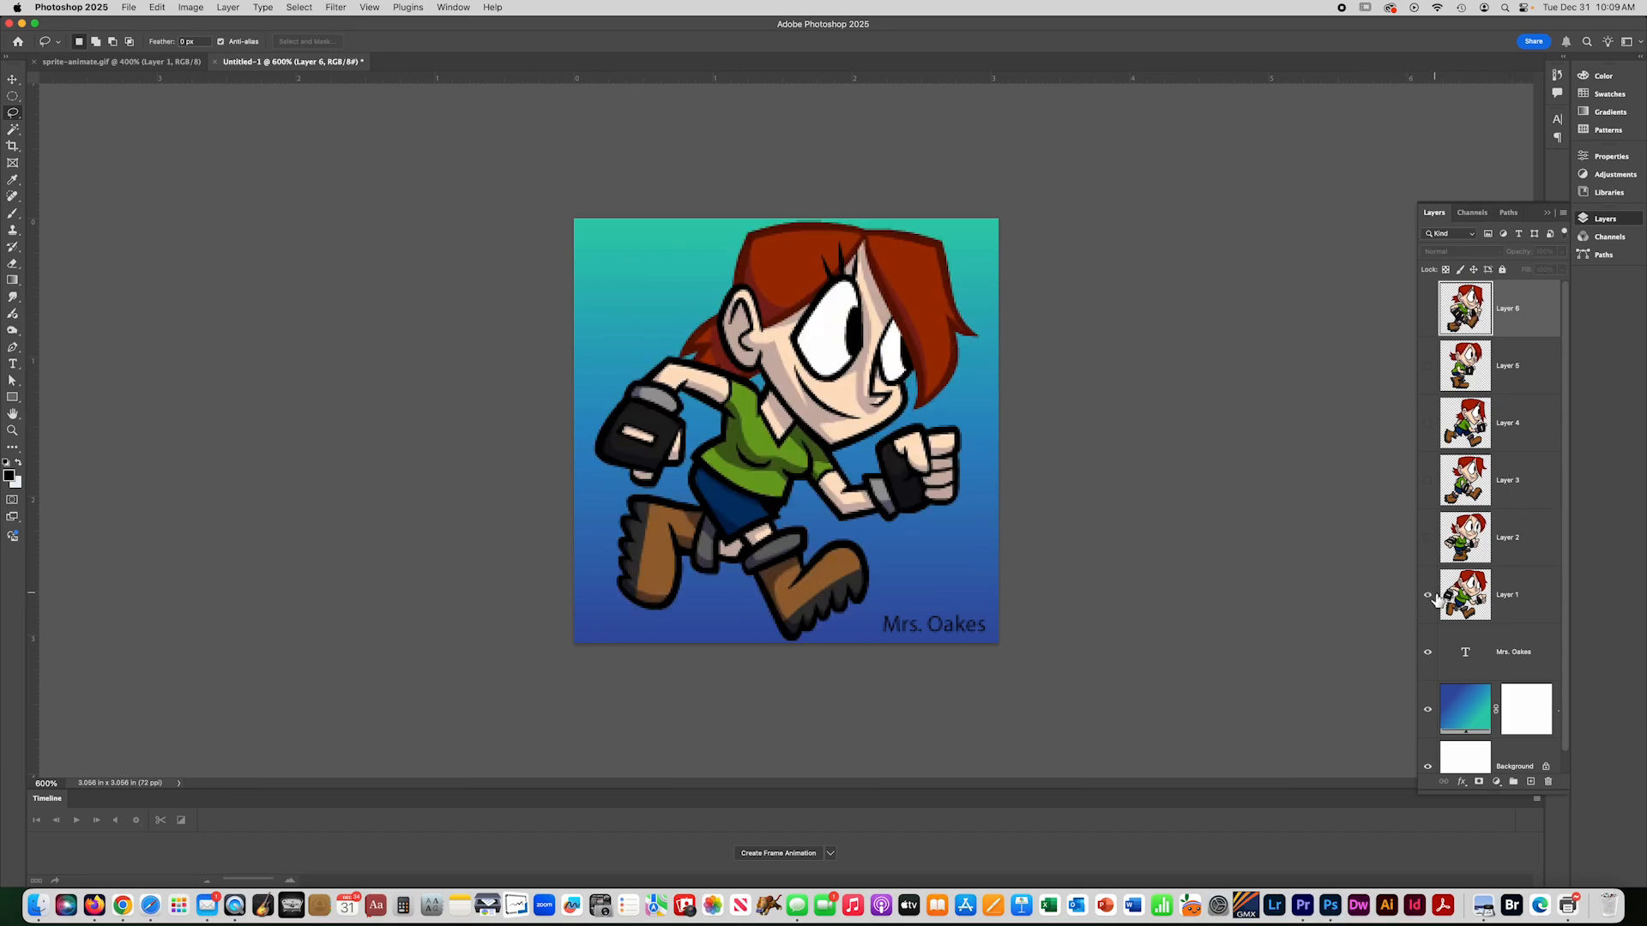
scroll(1452, 604, "down", 1)
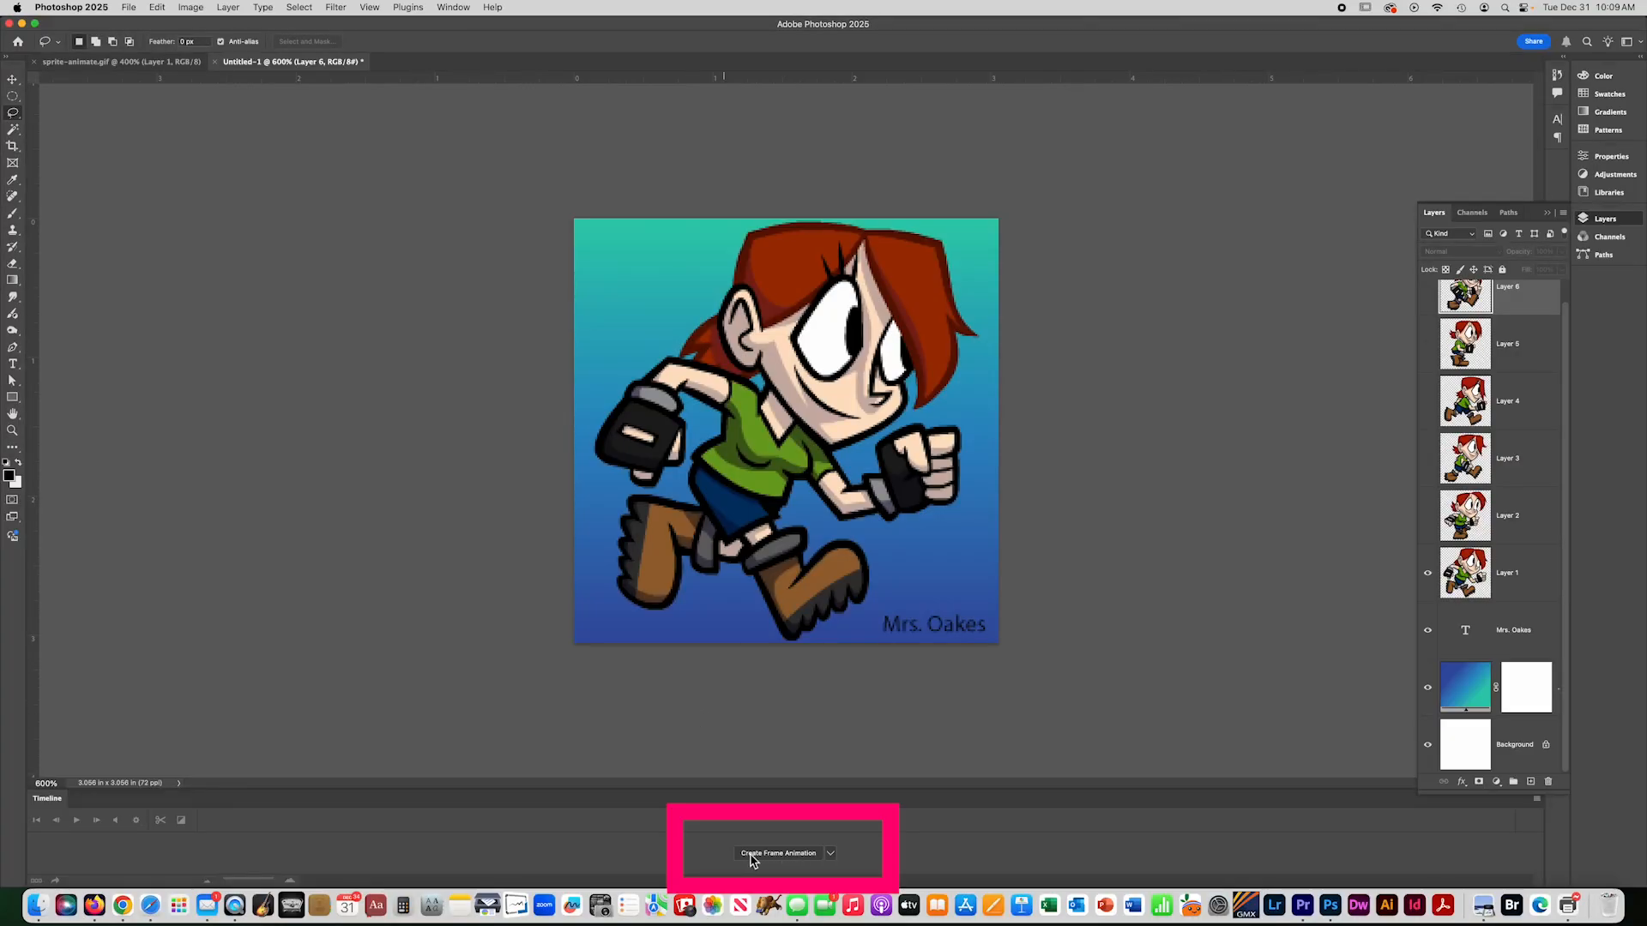
left_click(752, 858)
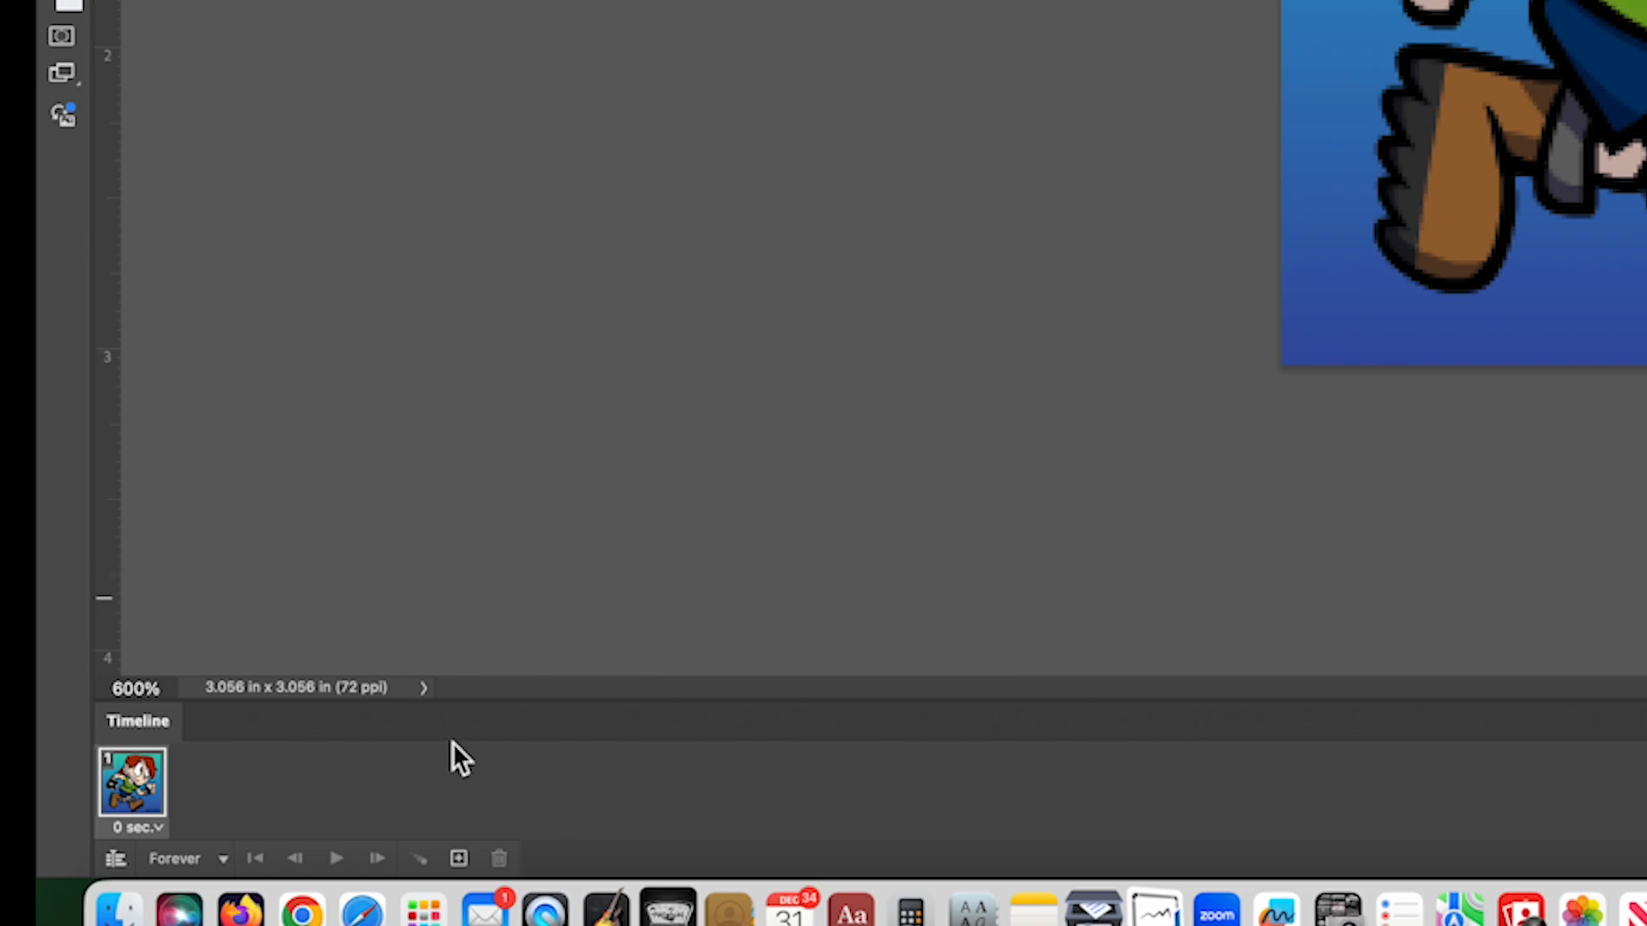
- Add a second animation frame that shows Layer 2 instead of Layer 1
left_click(459, 860)
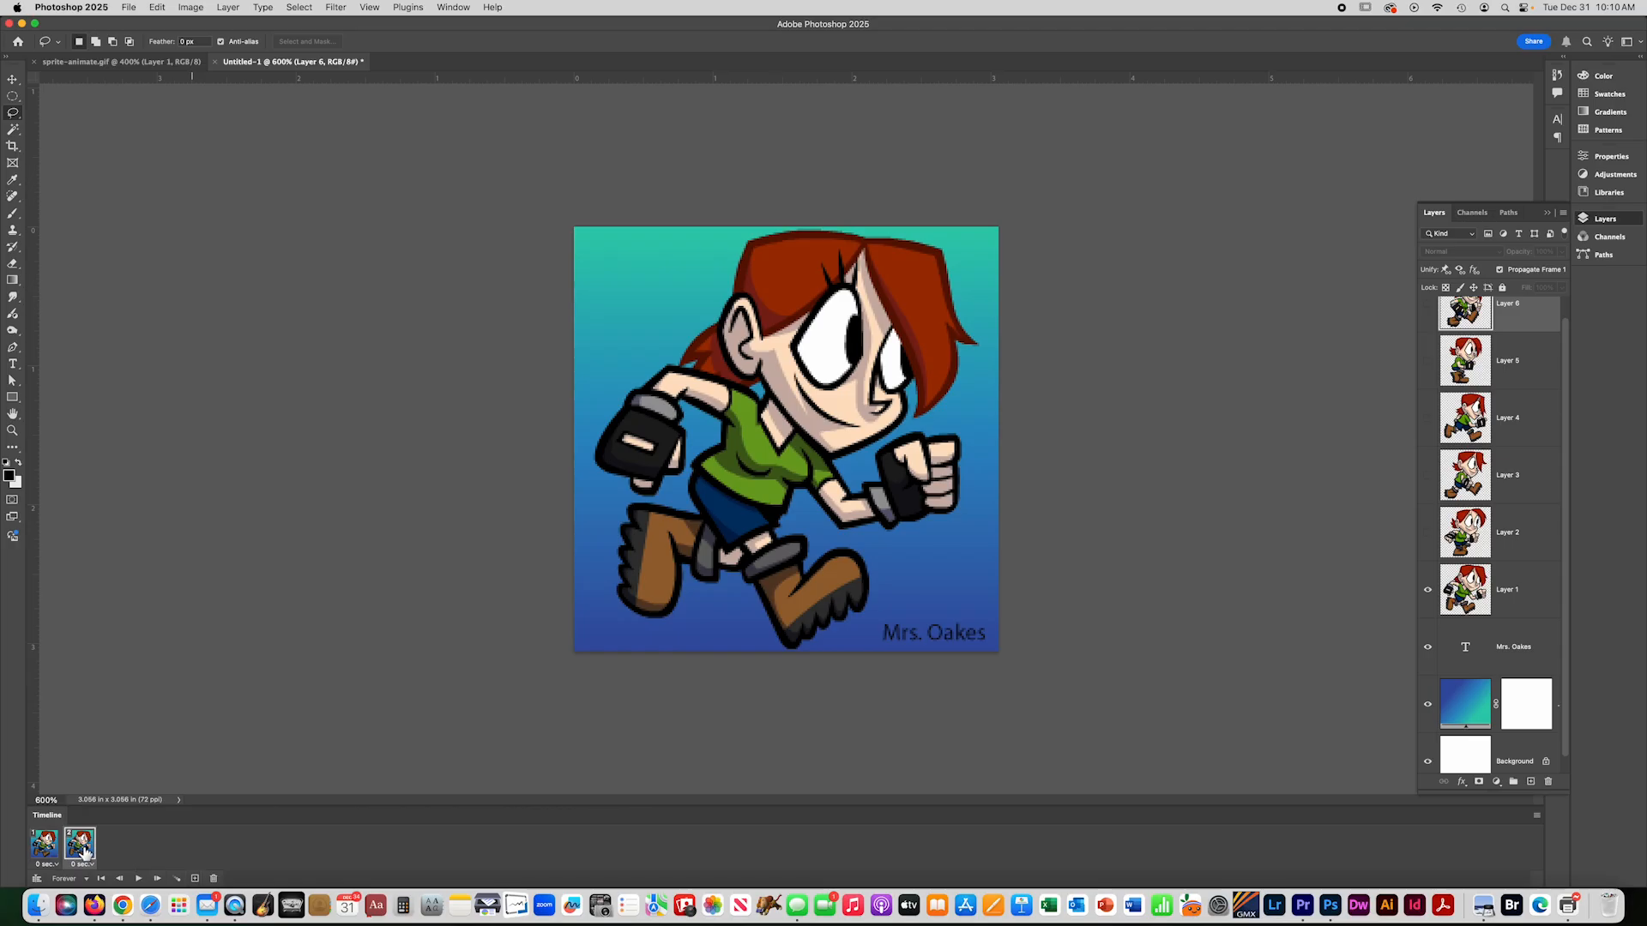
left_click(1430, 599)
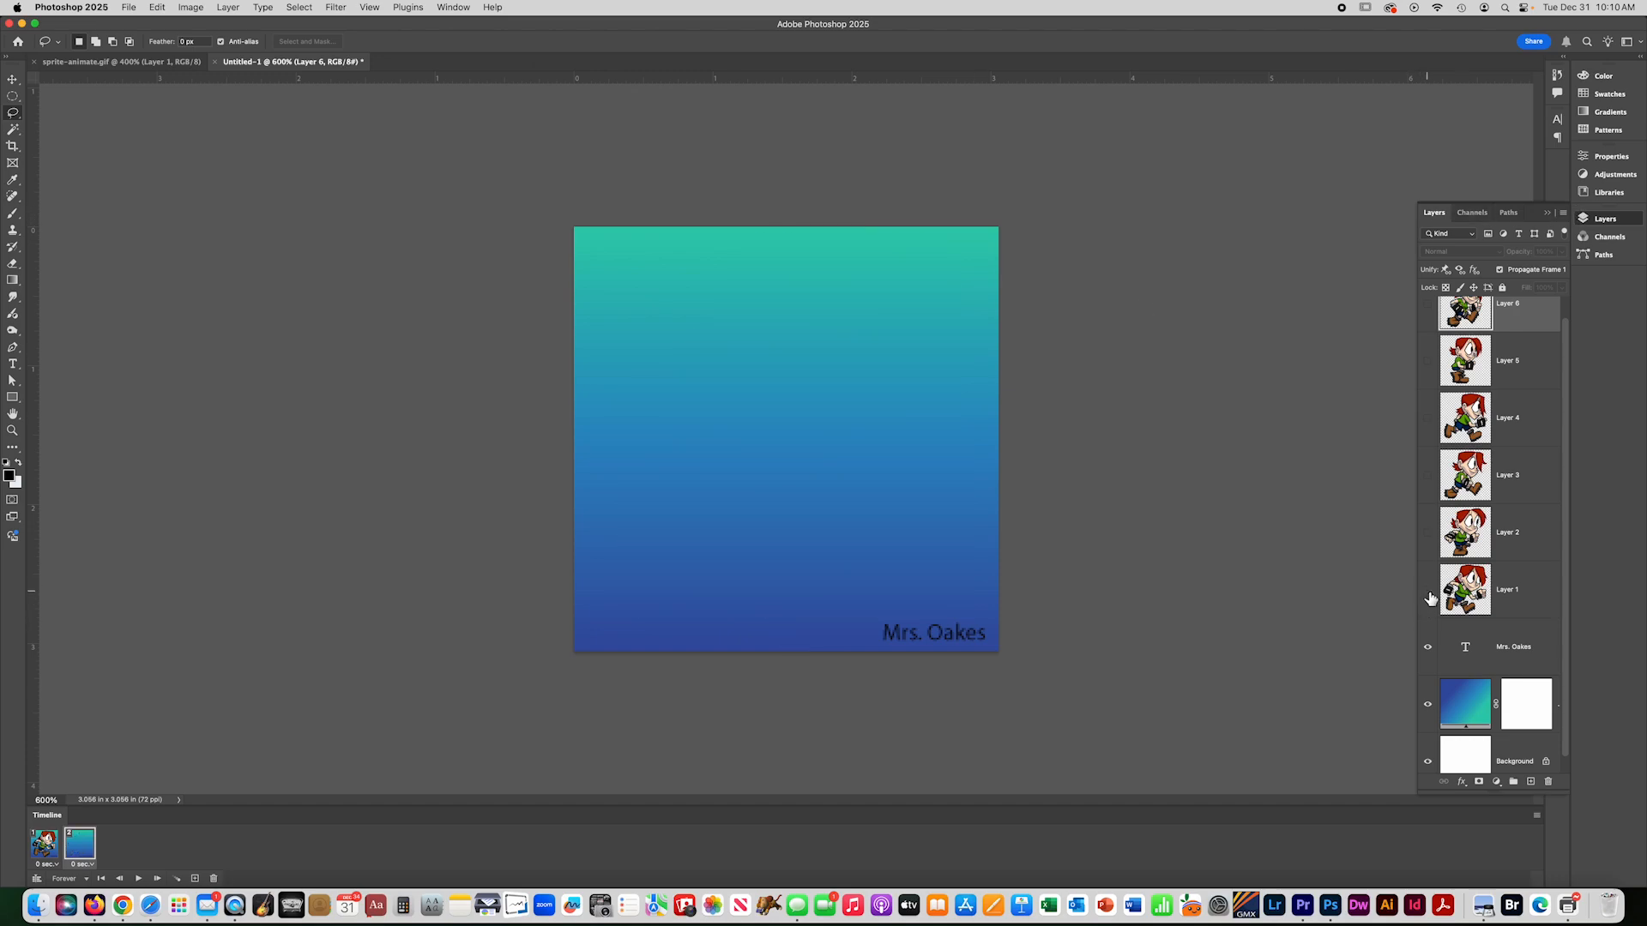
left_click(1428, 536)
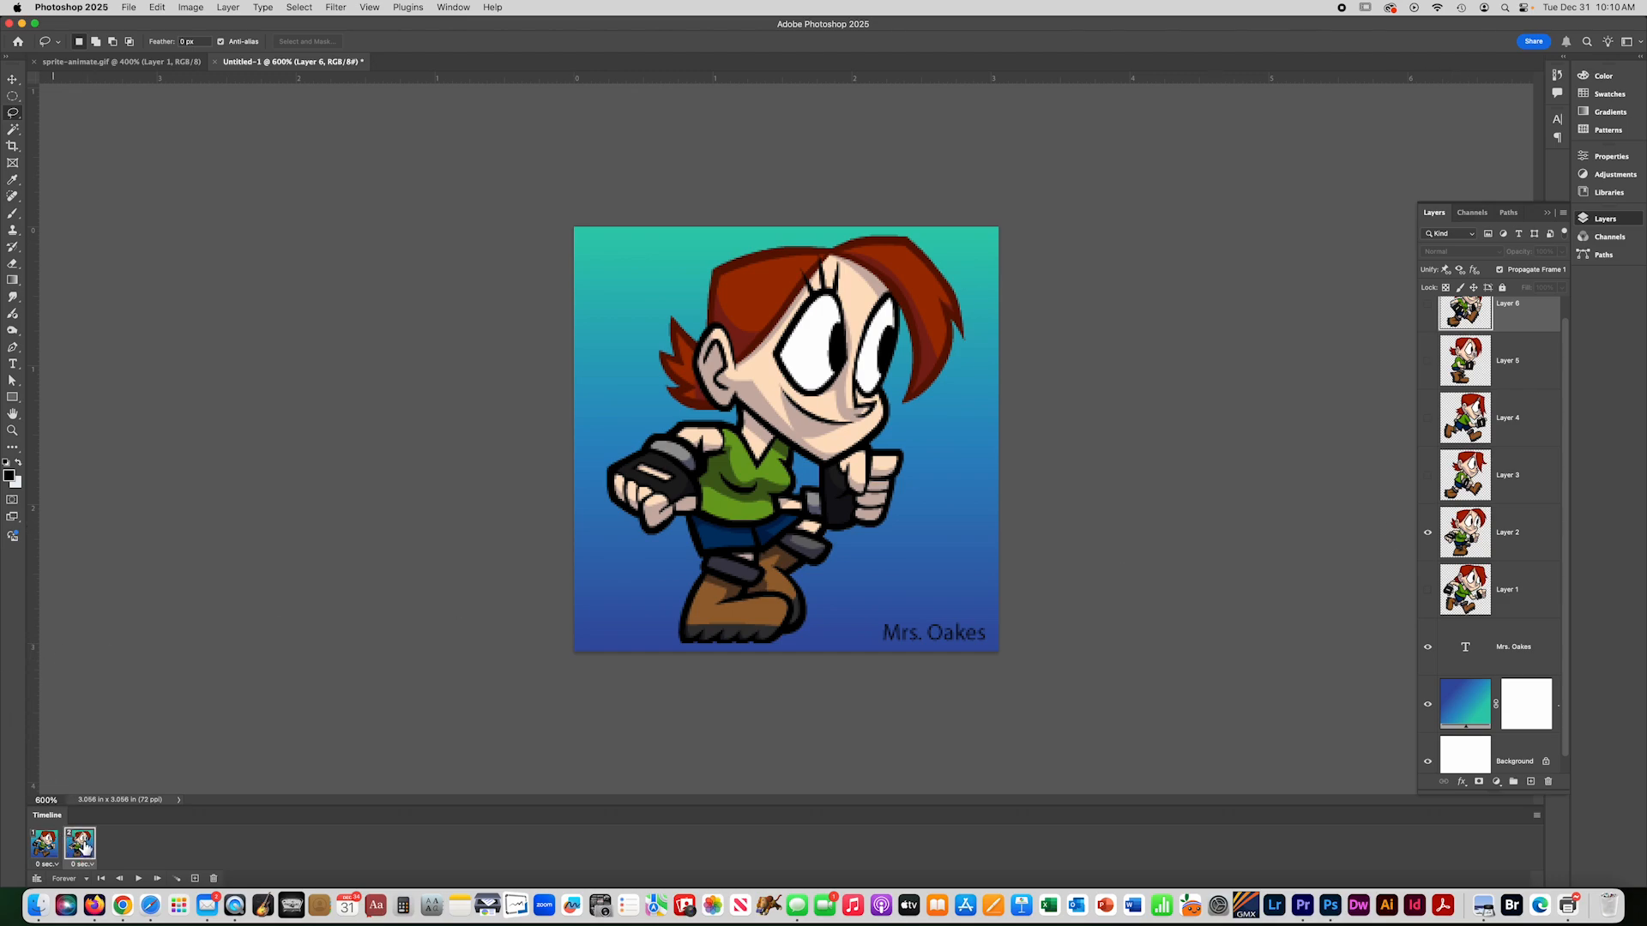
- Add a third animation frame that shows Layer 3 instead of Layer 2
left_click(196, 879)
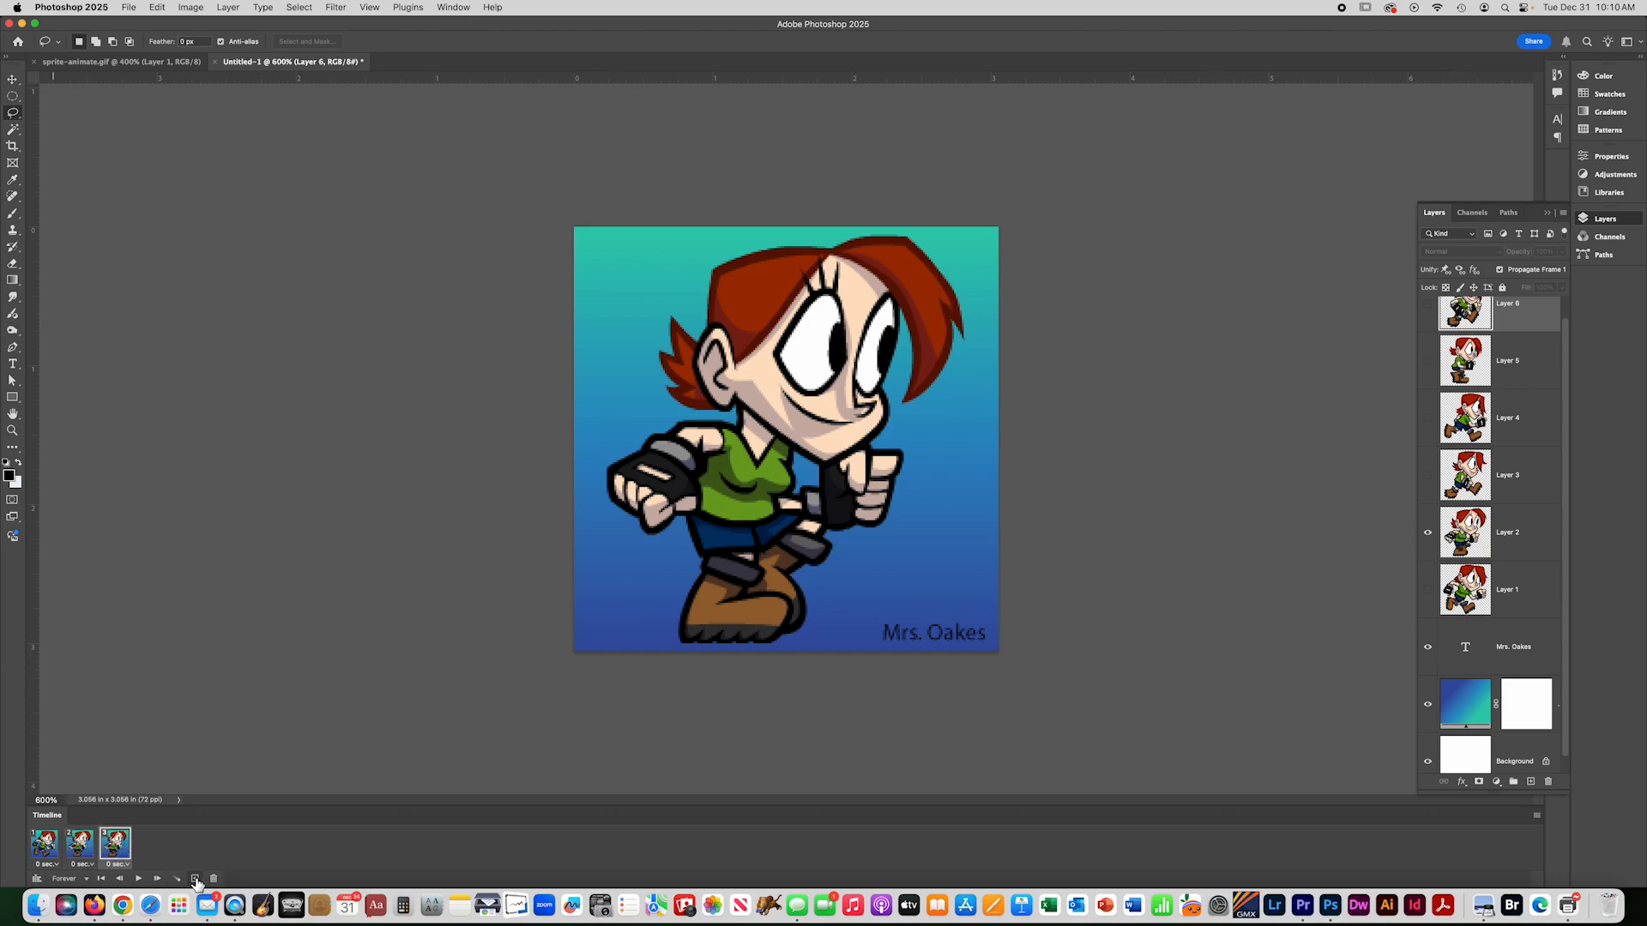
left_click(1428, 533)
left_click(1428, 476)
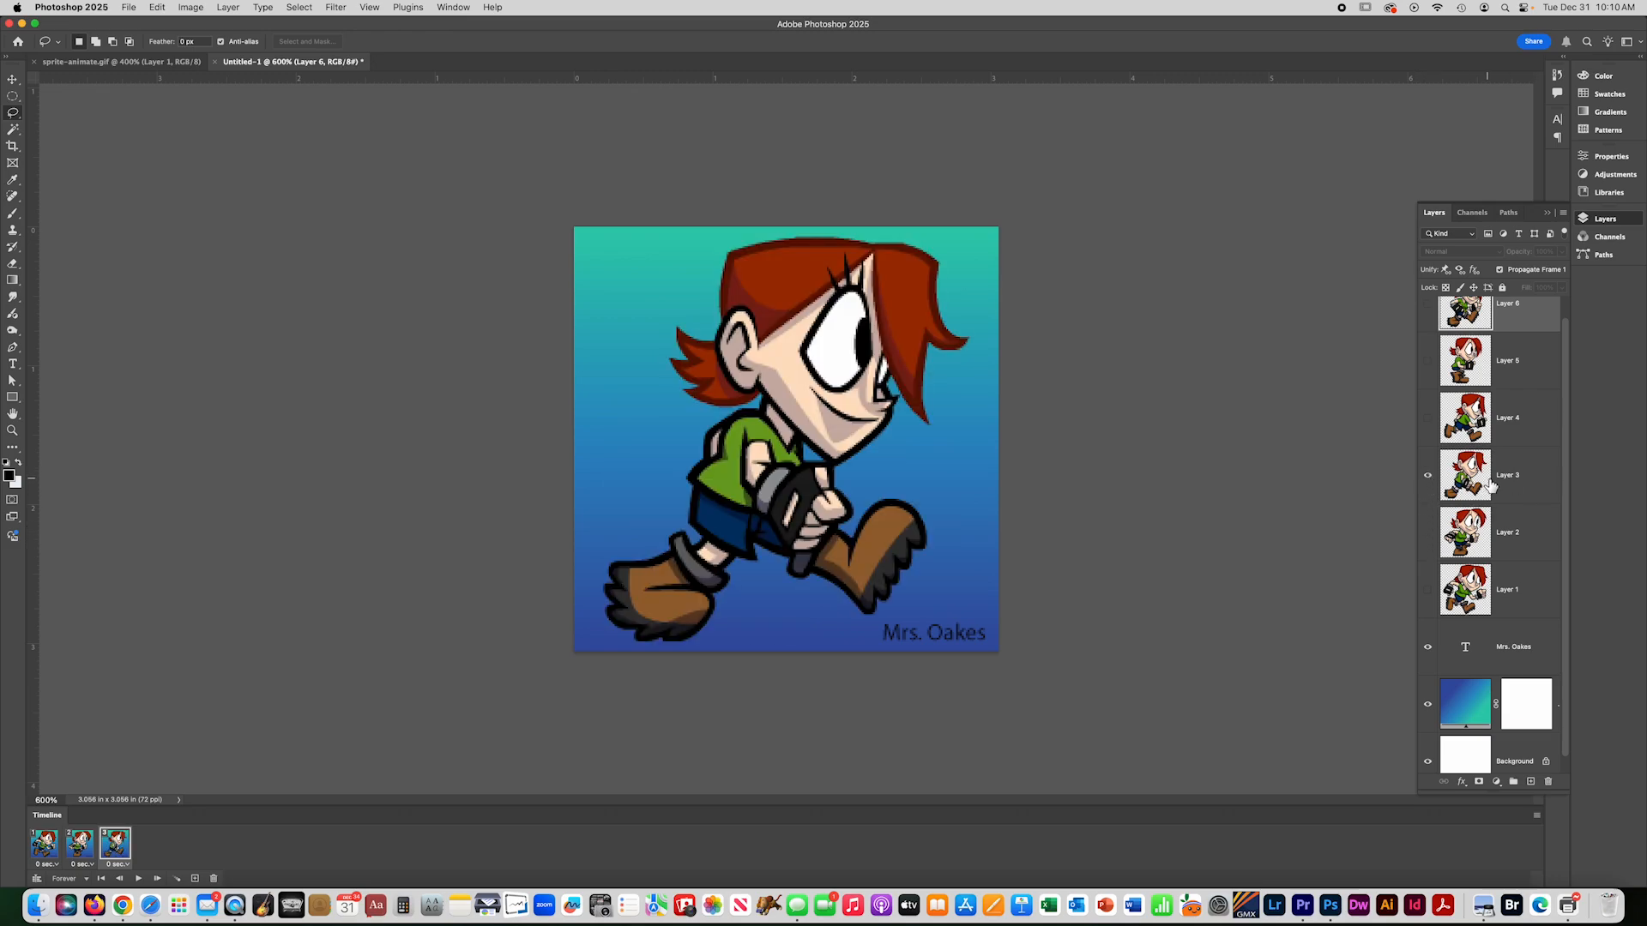
- Add a fourth animation frame that shows Layer 4 instead of Layer 3
left_click(195, 879)
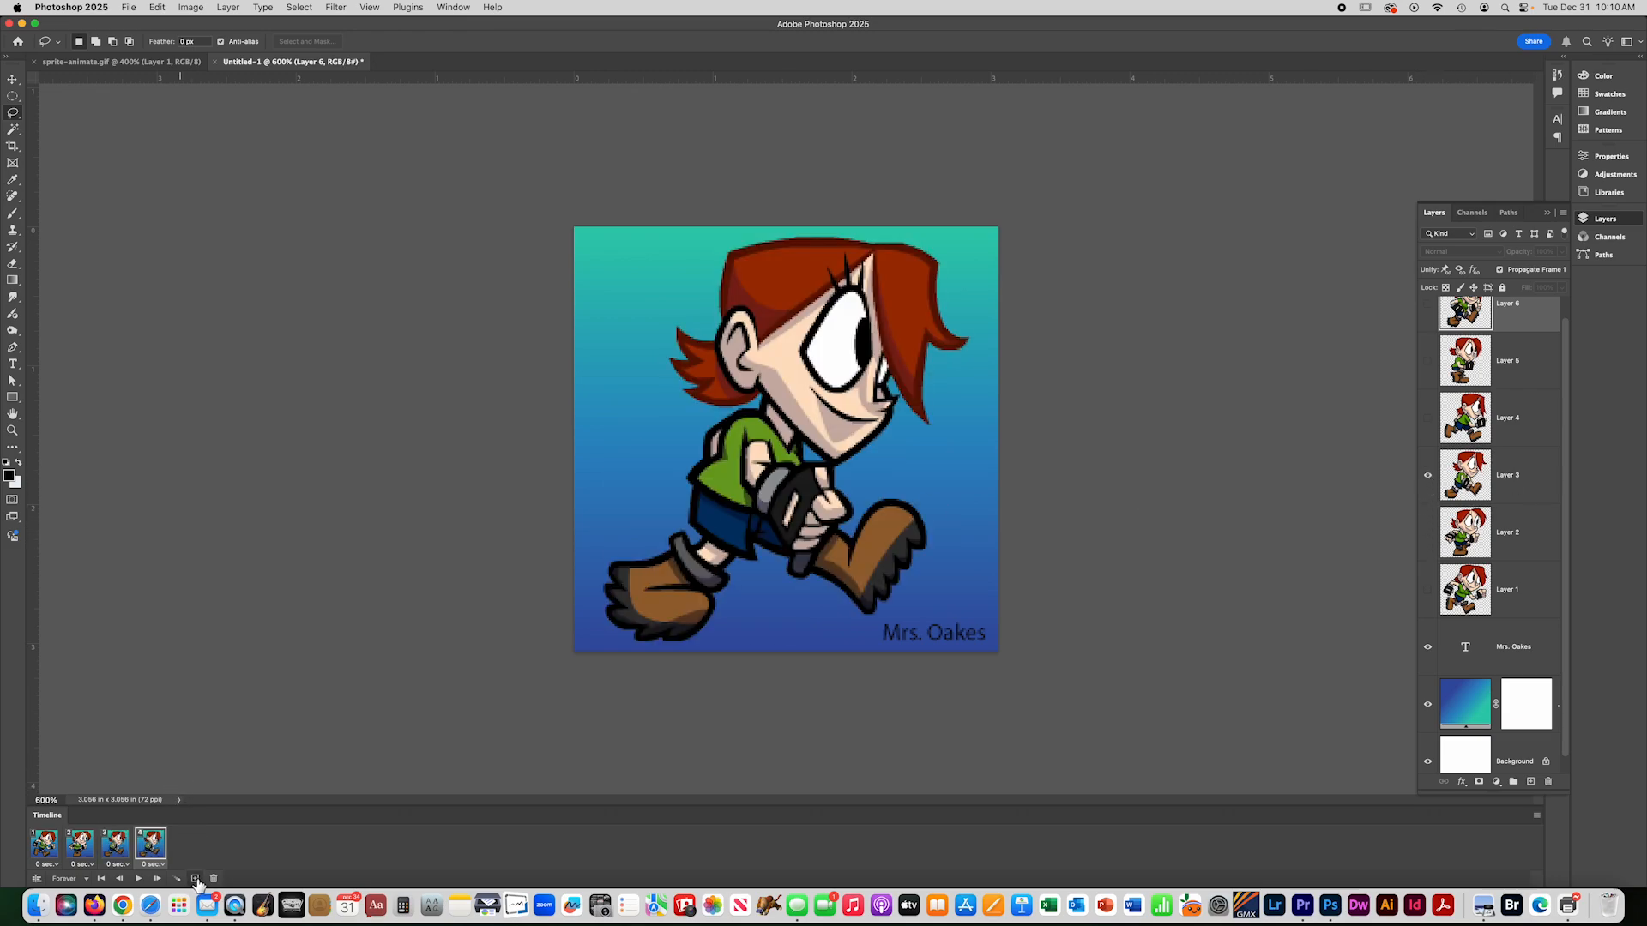
left_click(1428, 477)
left_click(1428, 419)
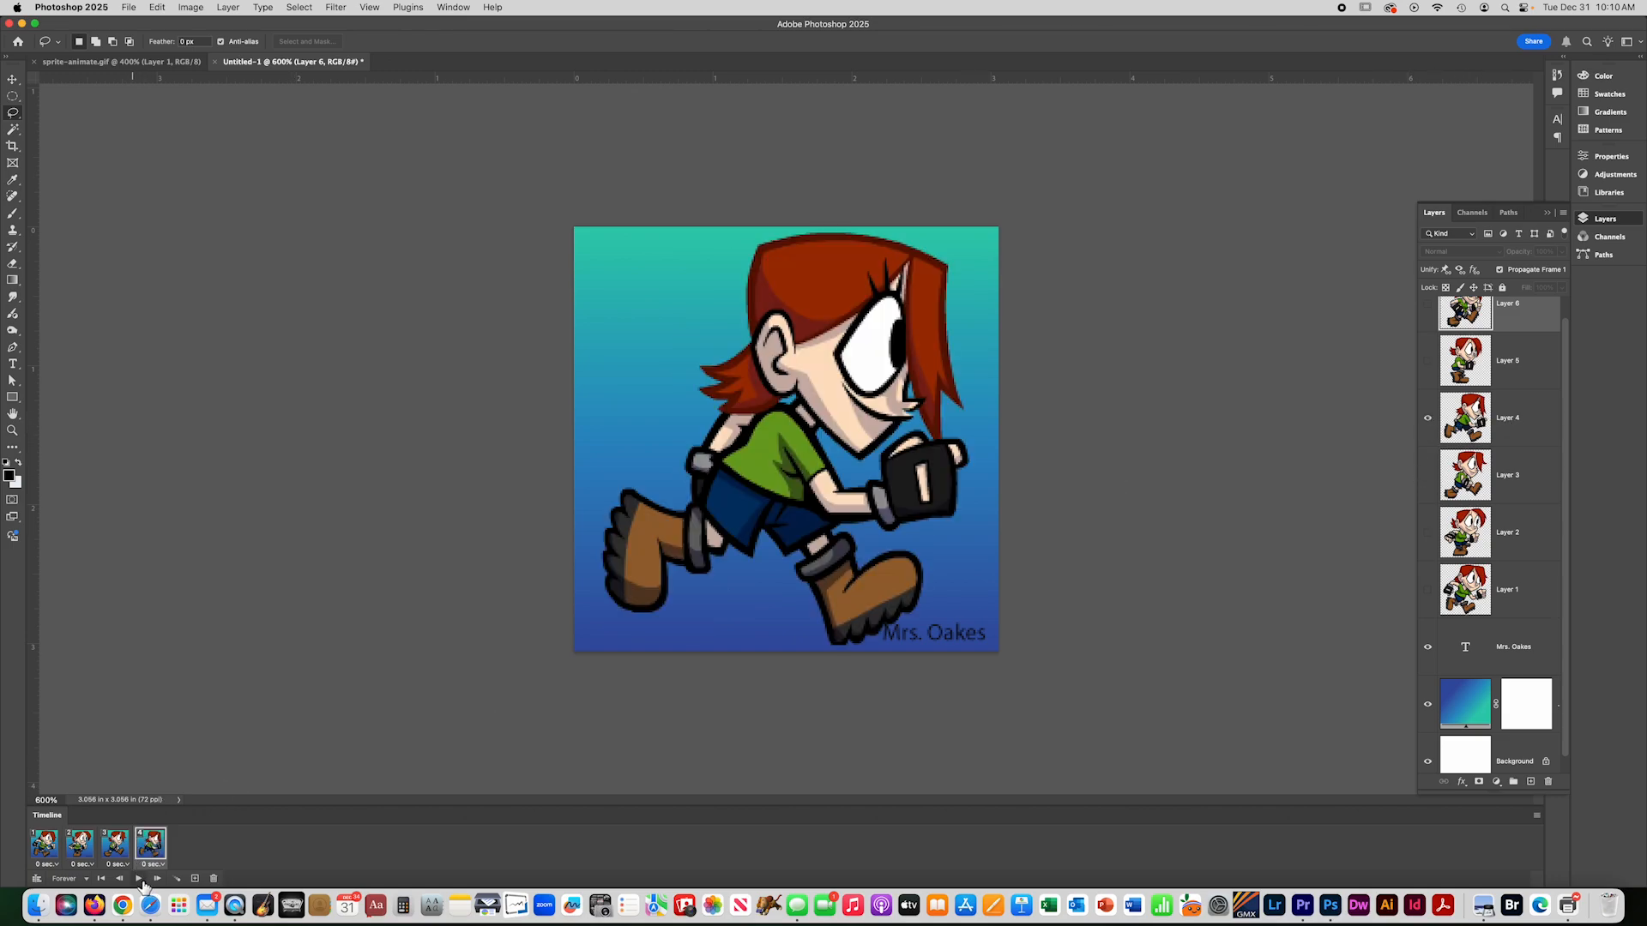
- Add a fifth animation frame that shows Layer 5 instead of Layer 4
left_click(196, 878)
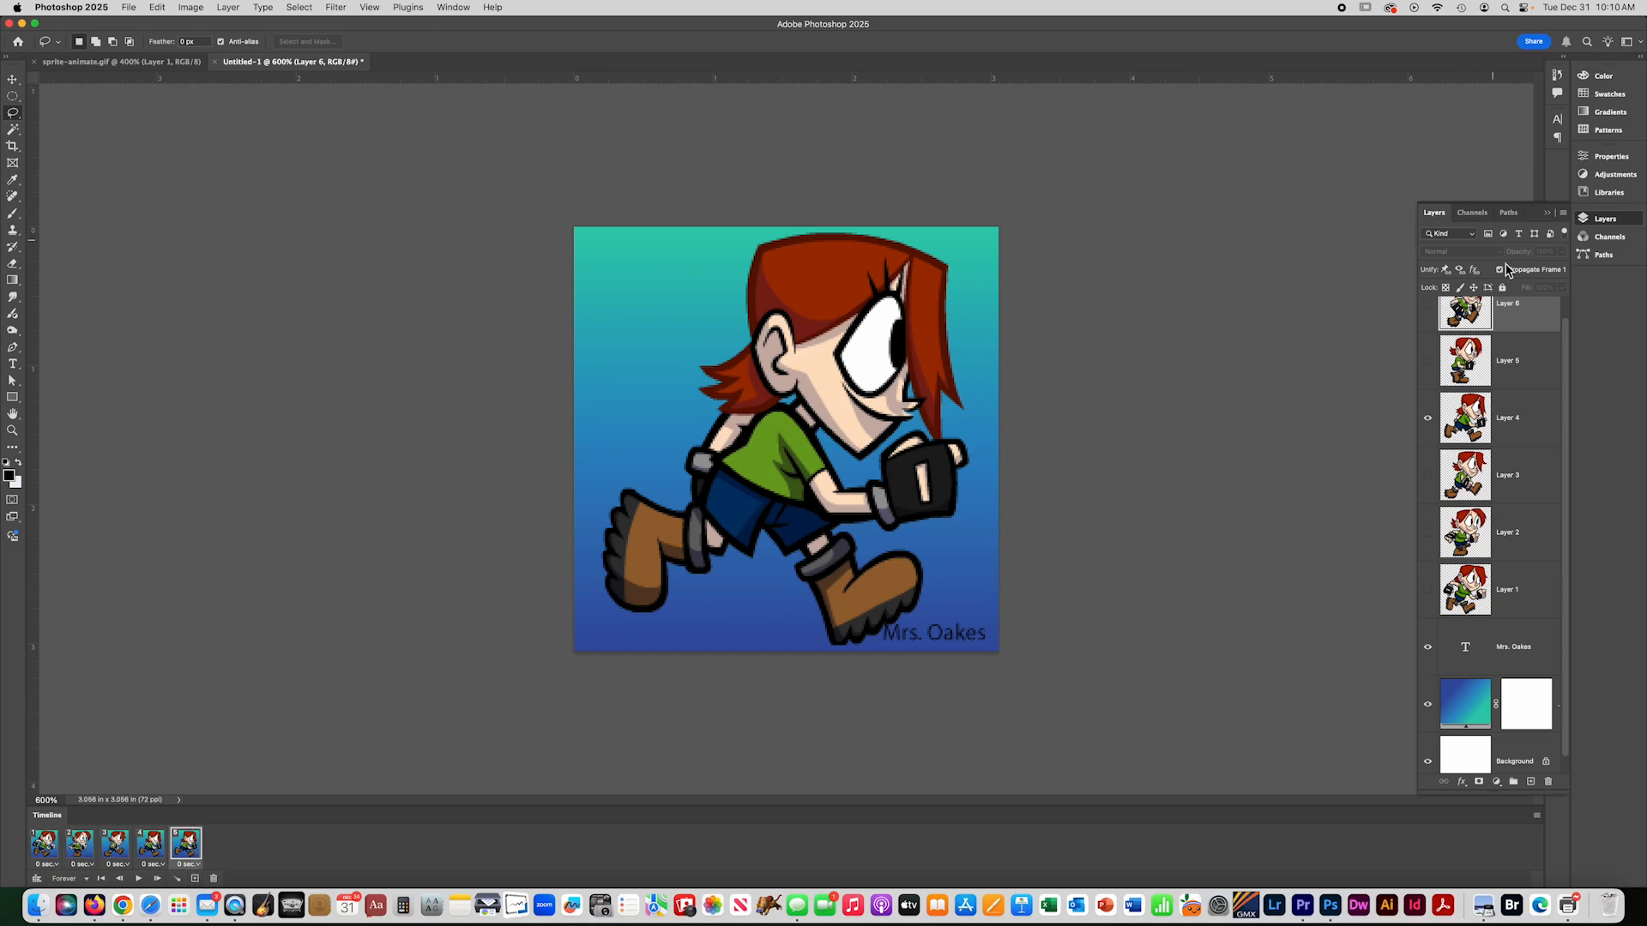
left_click(1429, 418)
left_click(1428, 361)
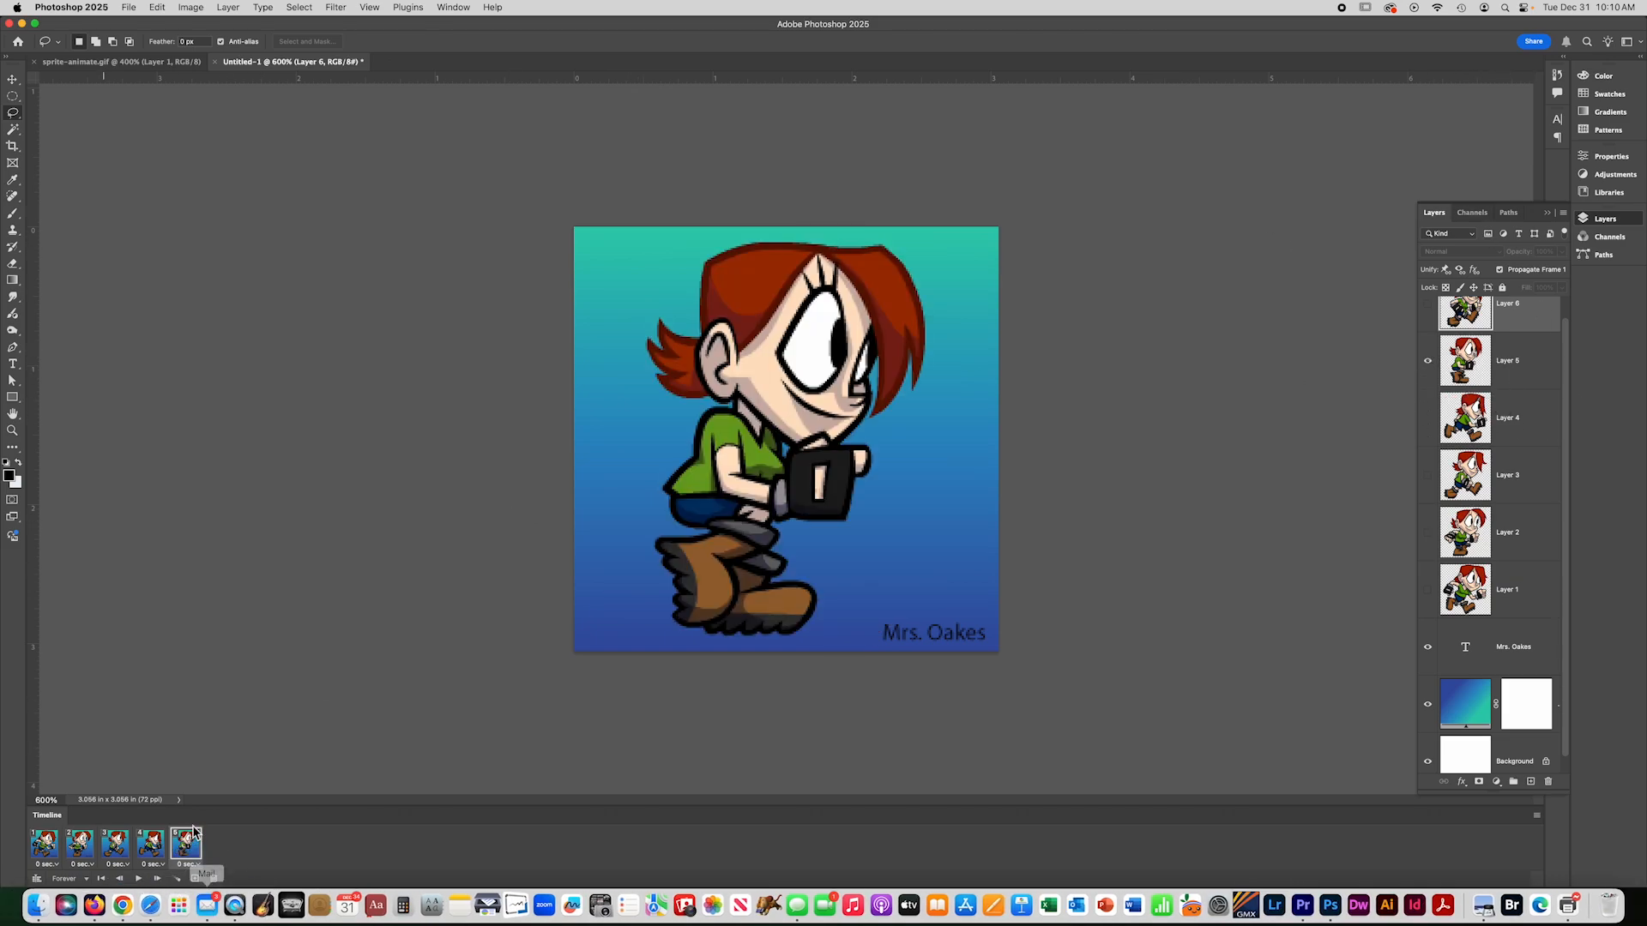
- Add a sixth animation frame that shows Layer 6 instead of Layer 5
left_click(195, 879)
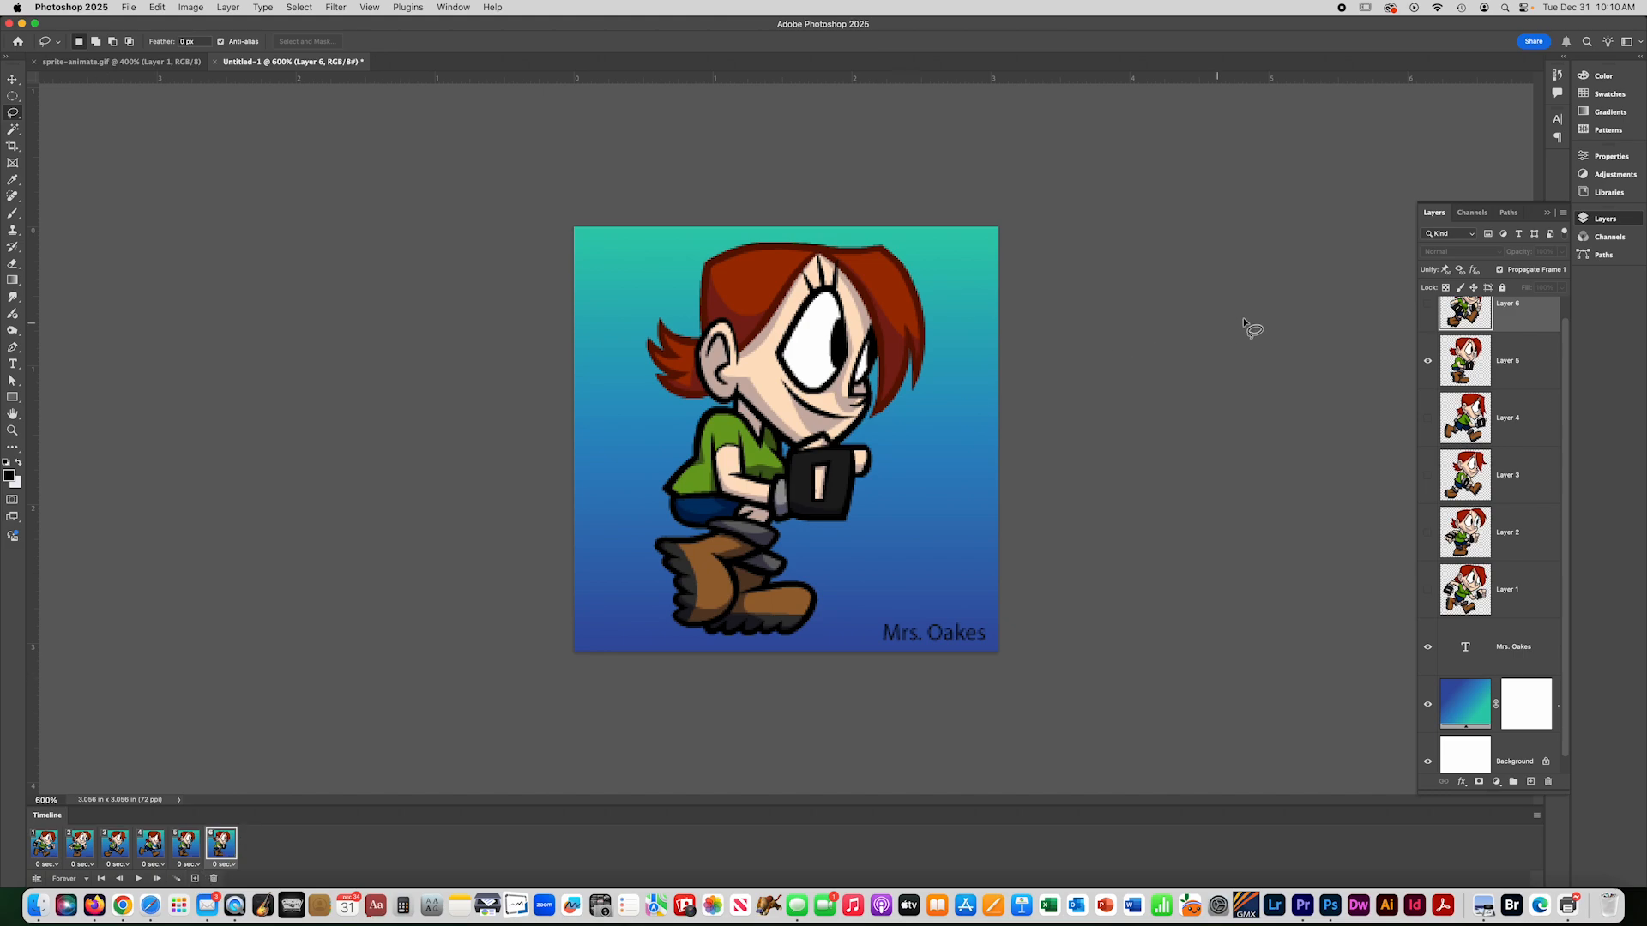
left_click(1426, 314)
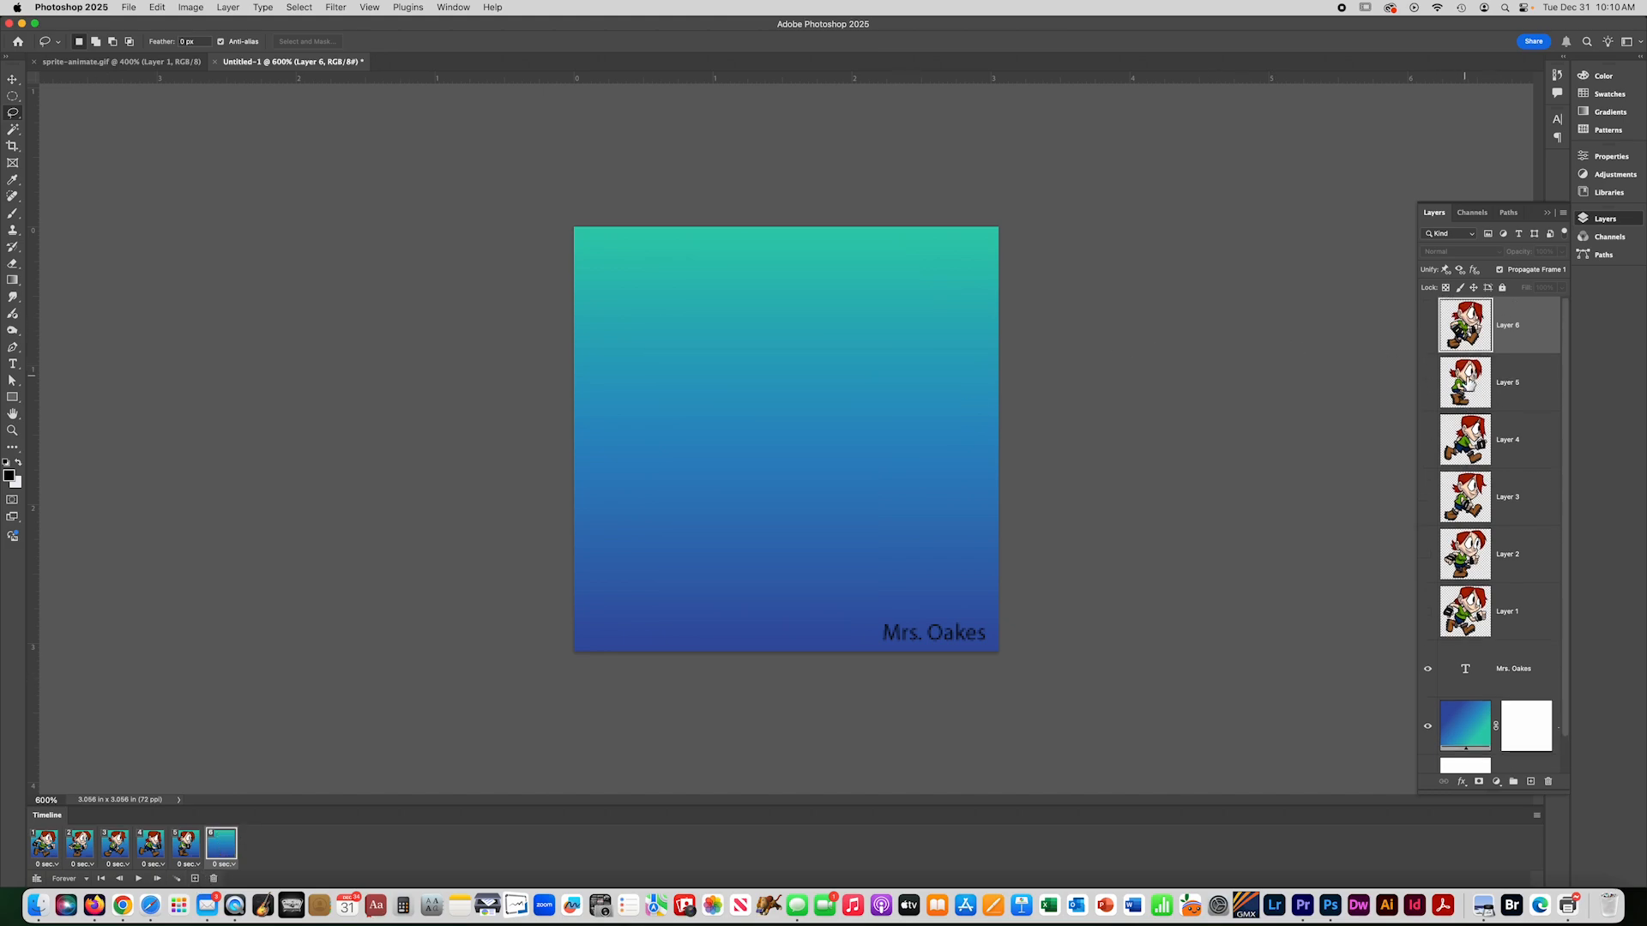
scroll(1458, 515, "up", 1)
left_click(1428, 327)
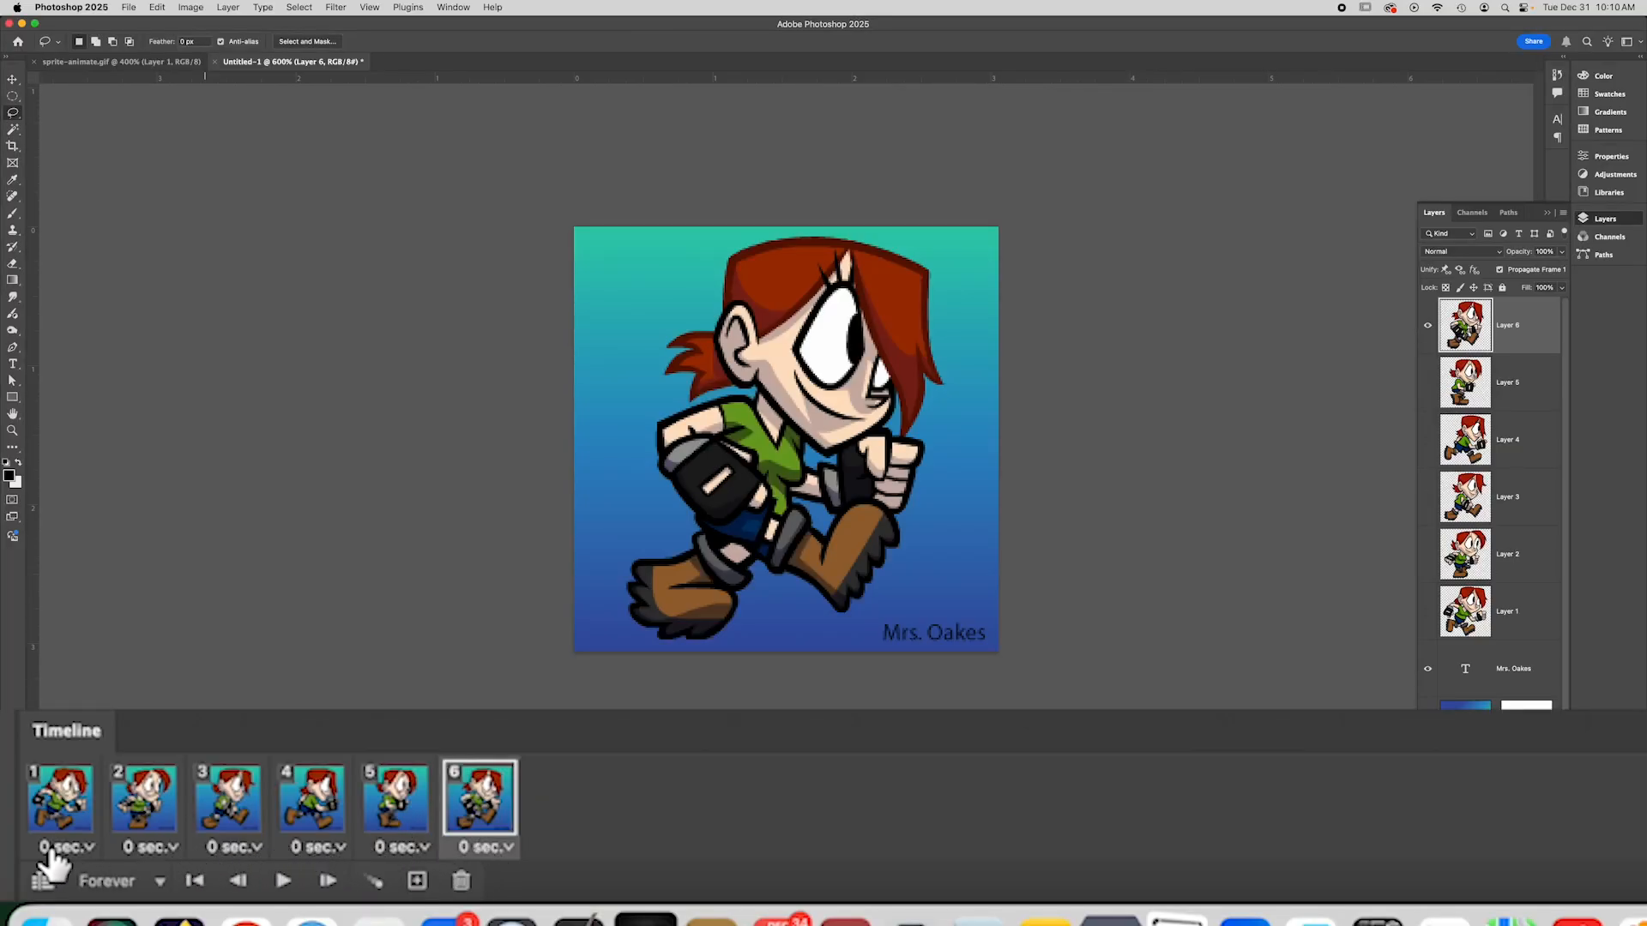
- Preview the six-frame running animation with no frame delay and stop the playback
left_click(287, 884)
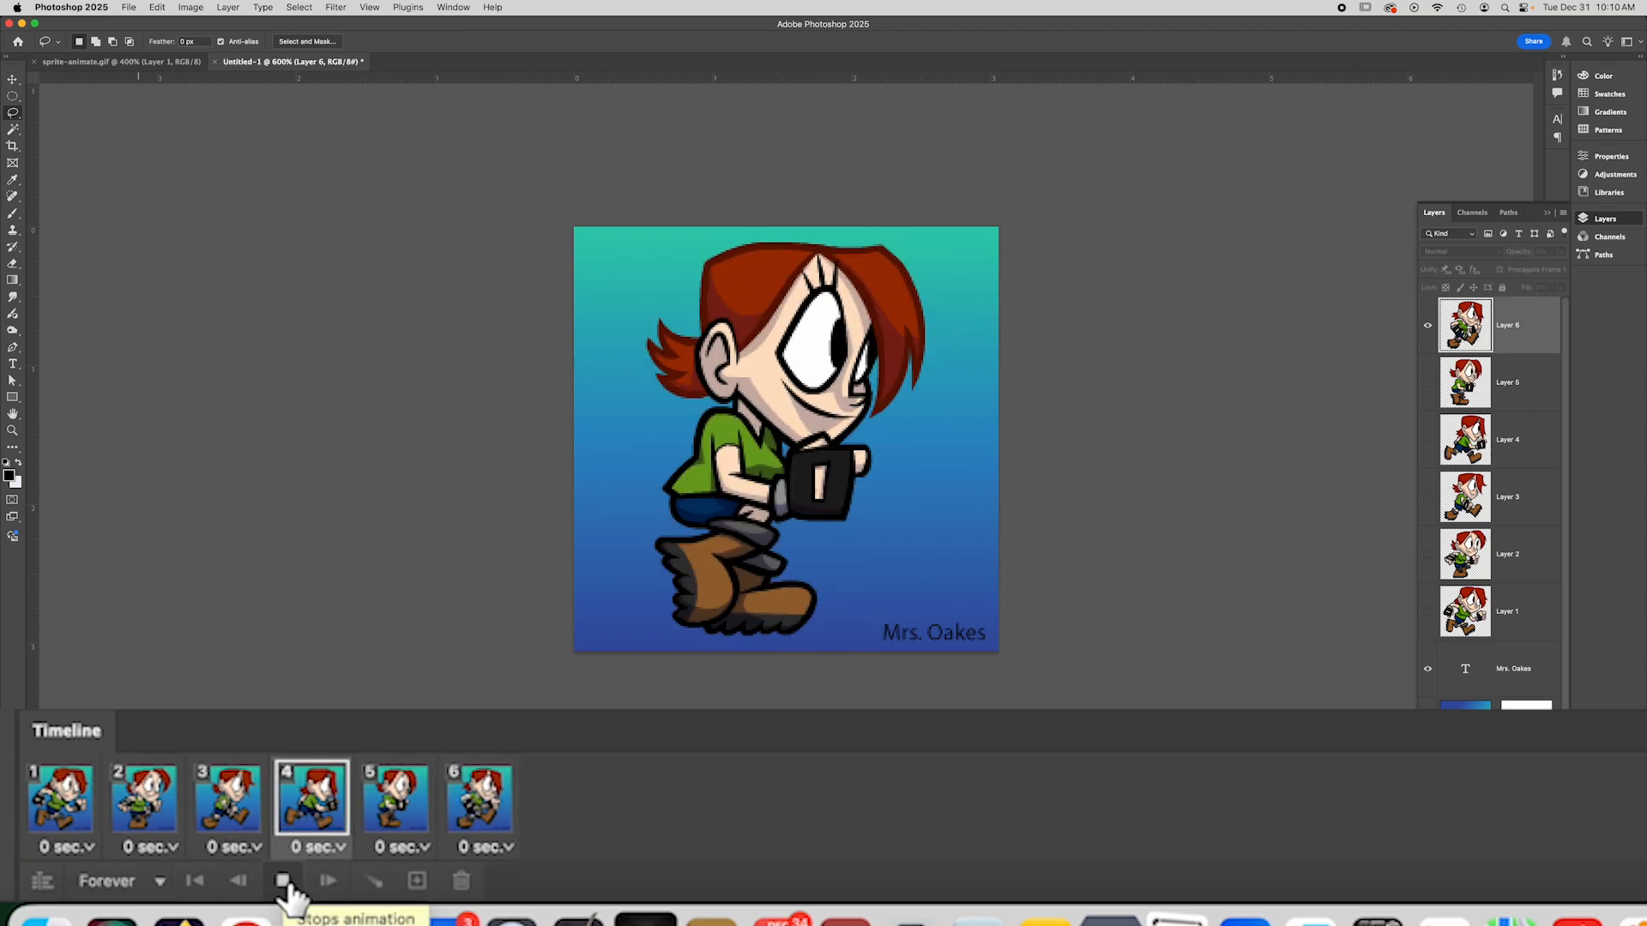
left_click(284, 882)
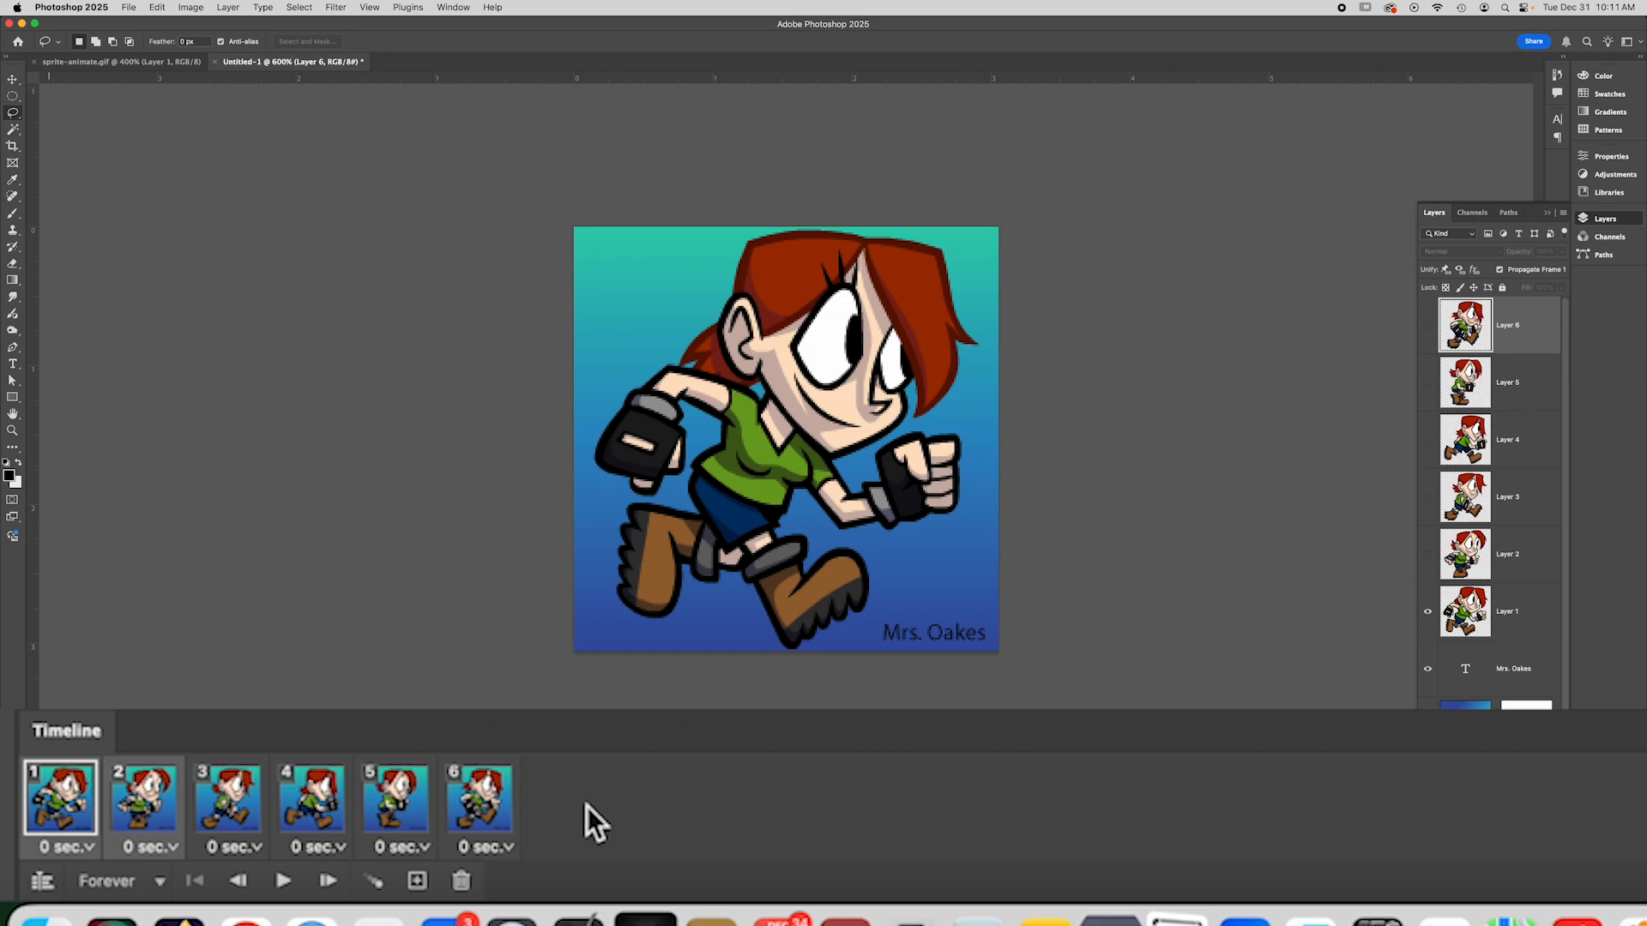
- Set the delay of all six animation frames to 0.2 seconds and preview the playback
left_click(481, 821, "shift")
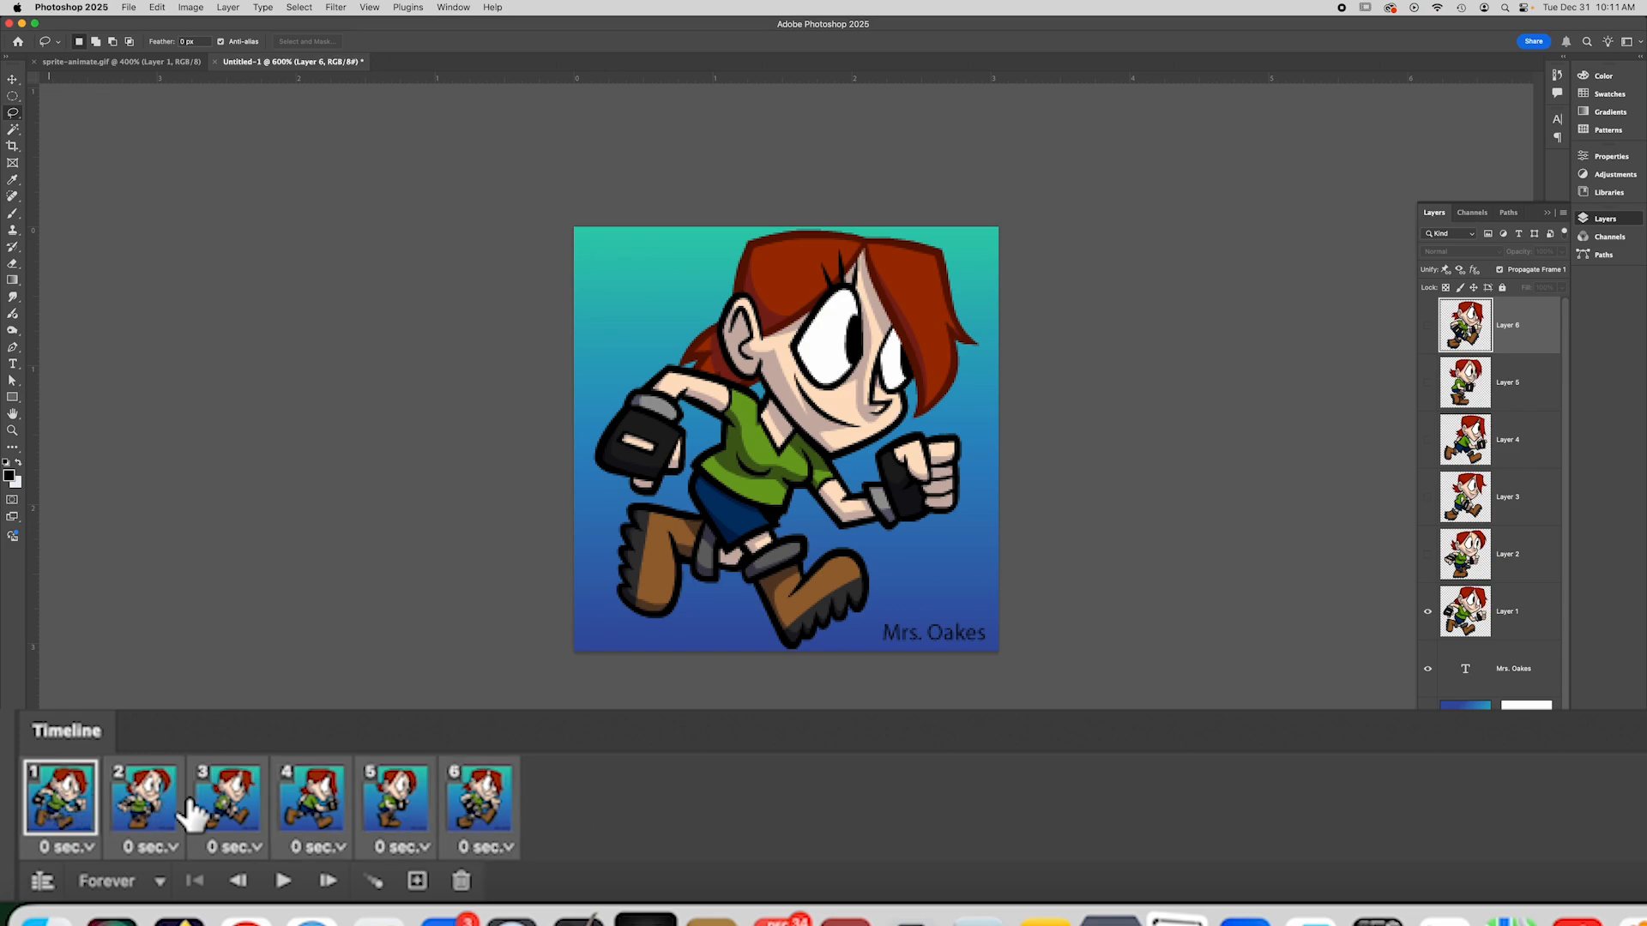
left_click(515, 850)
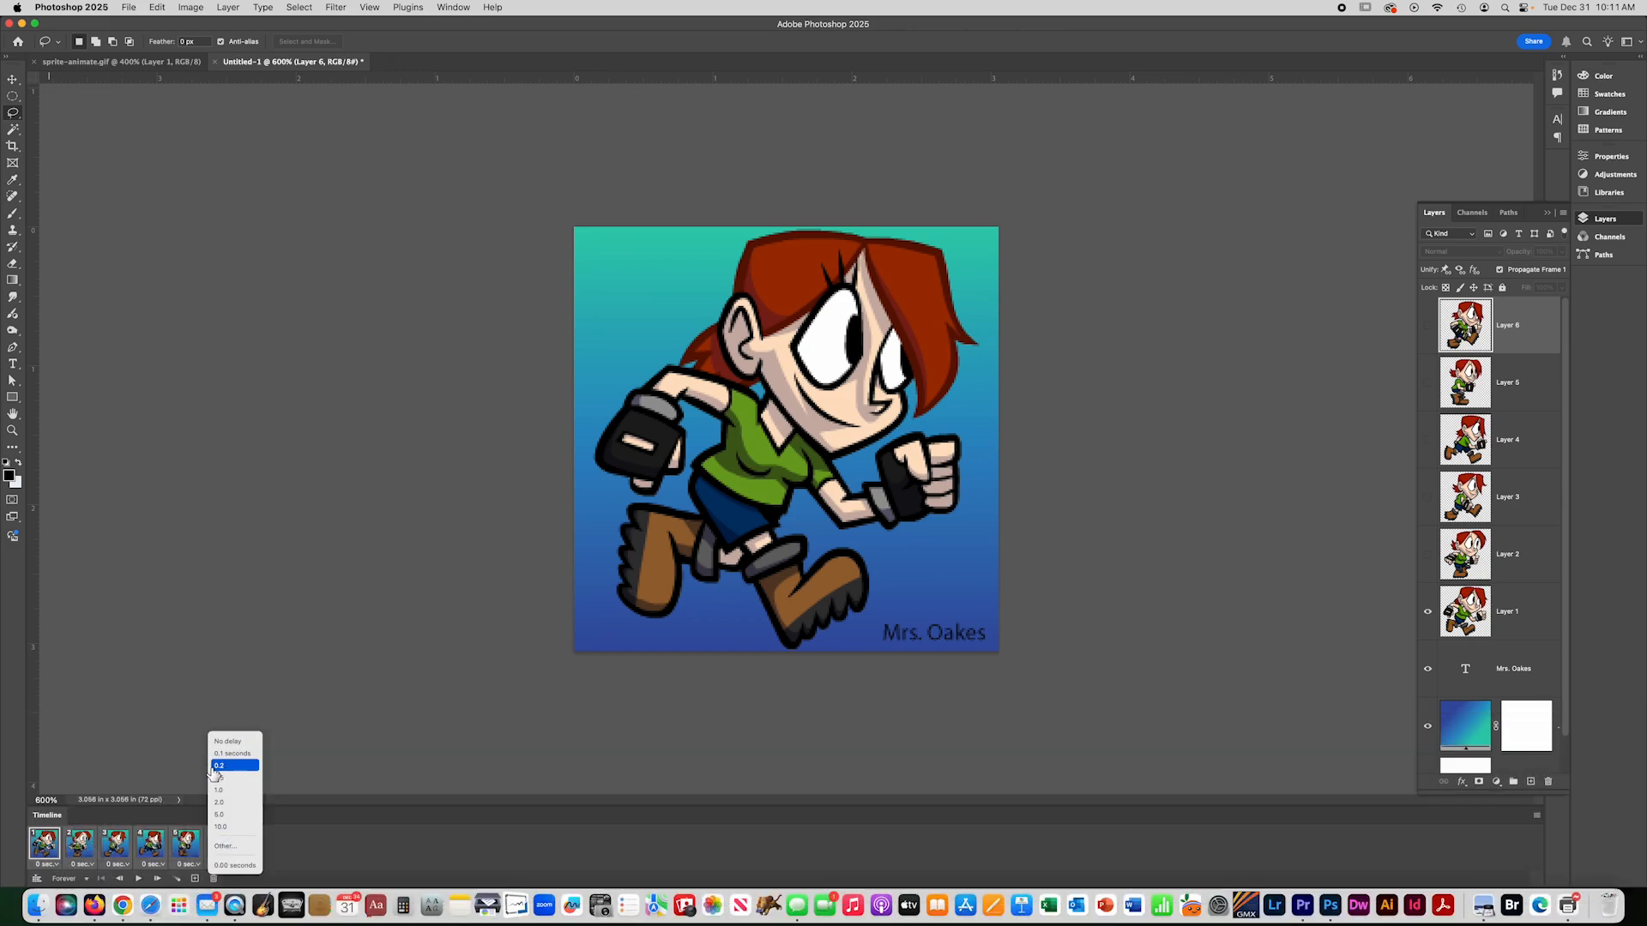
left_click(223, 766)
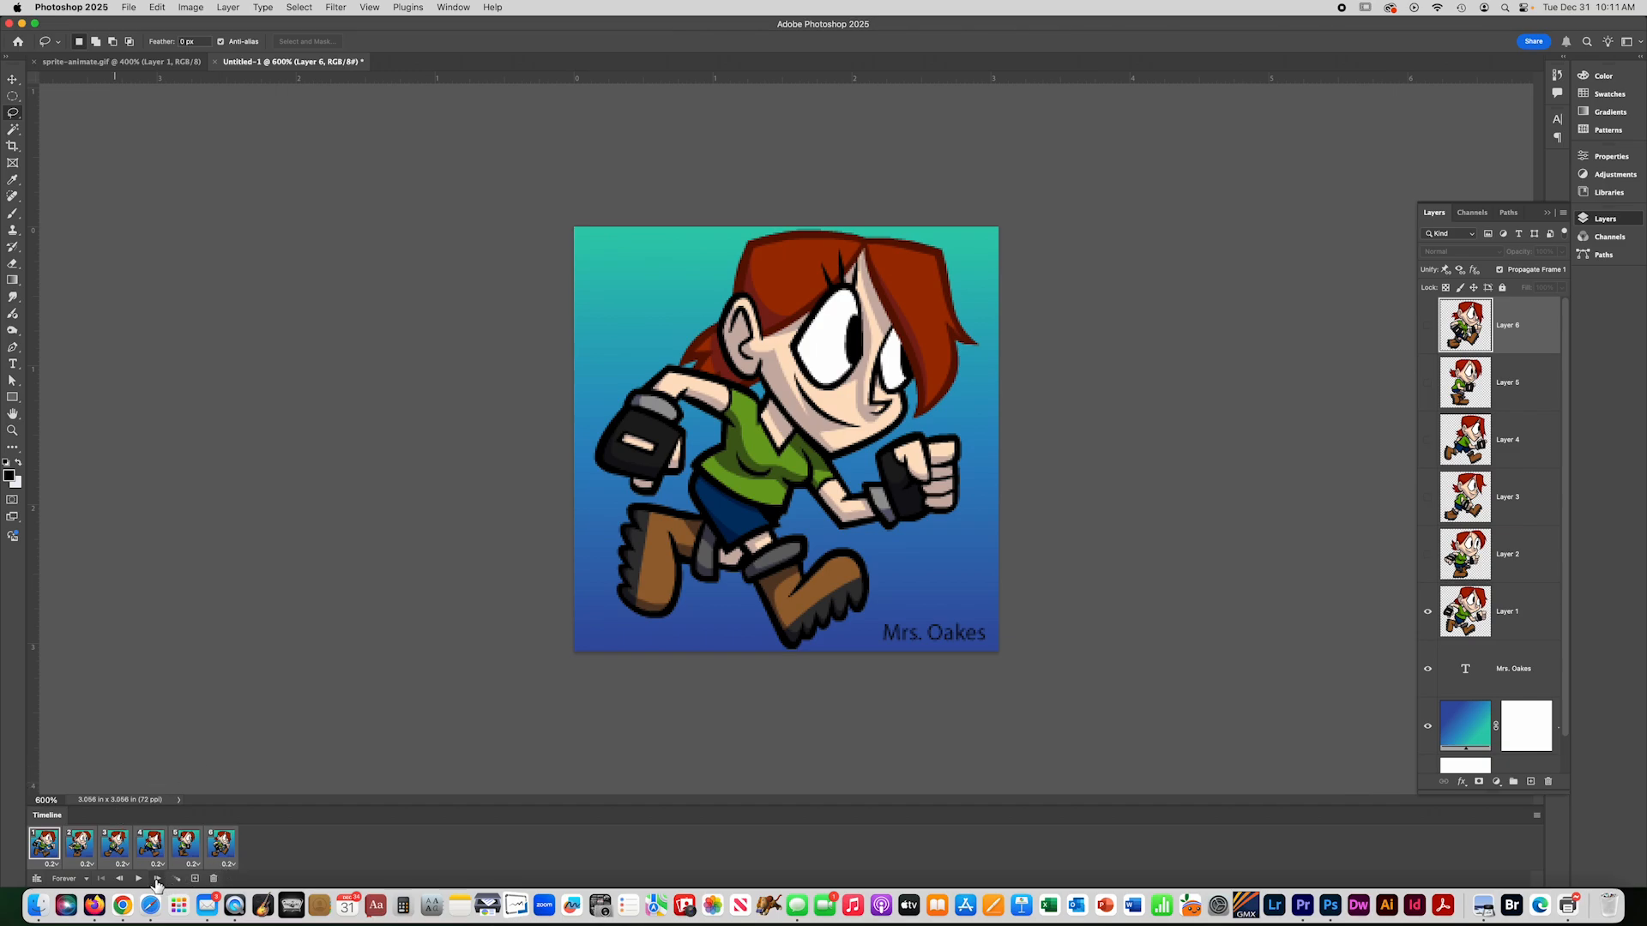
left_click(139, 879)
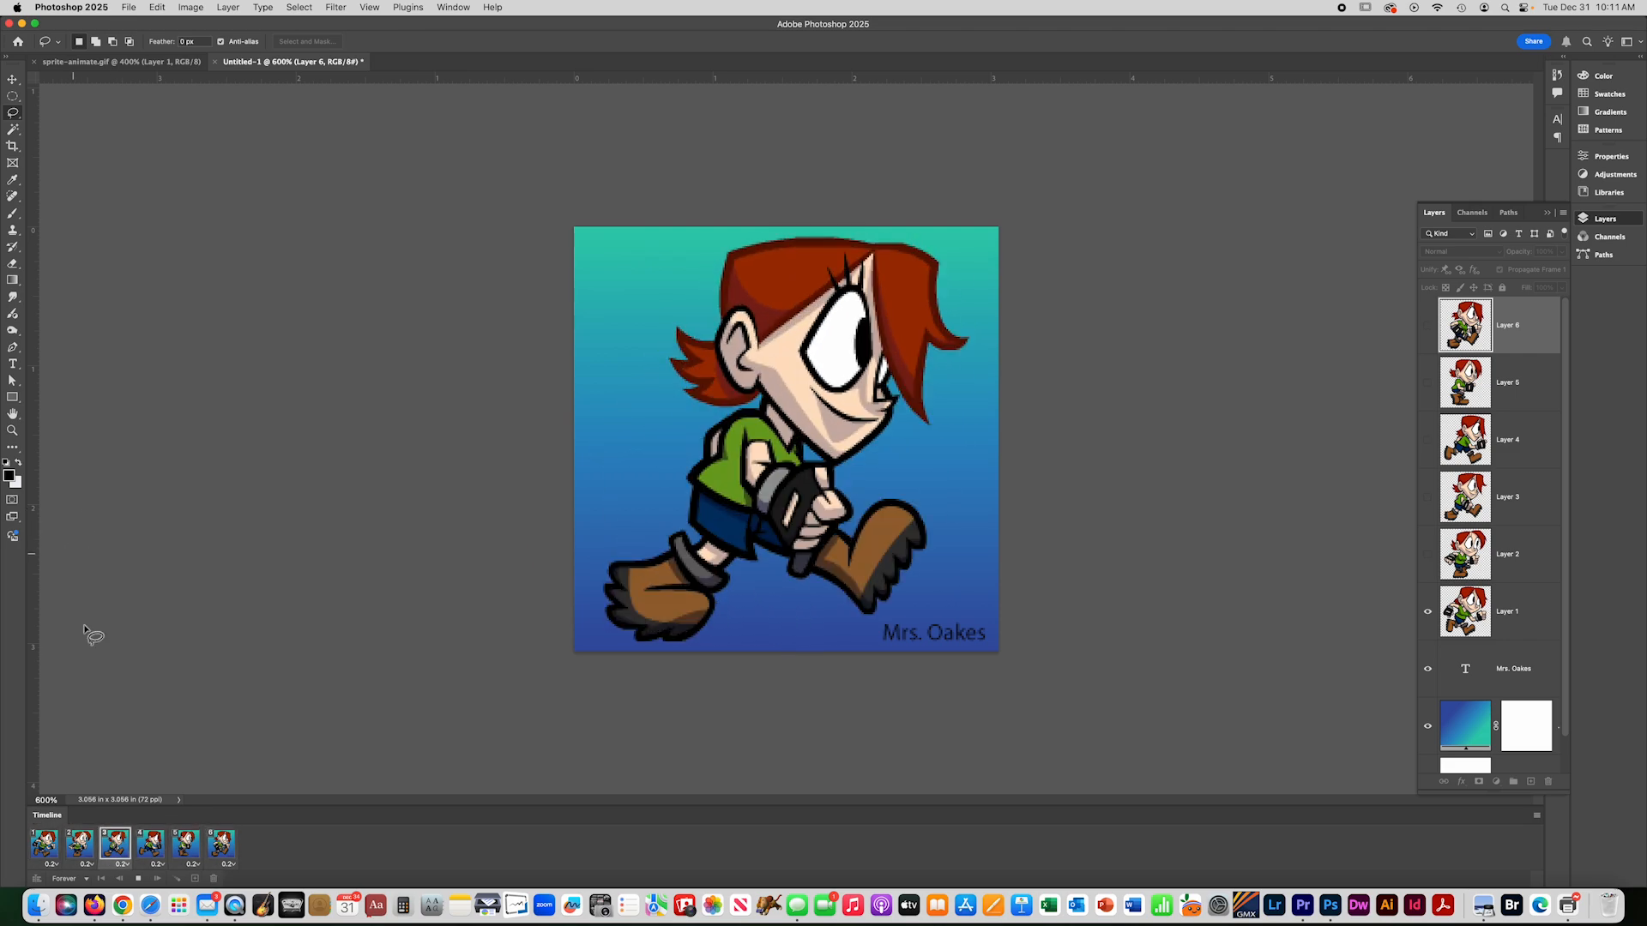
left_click(140, 879)
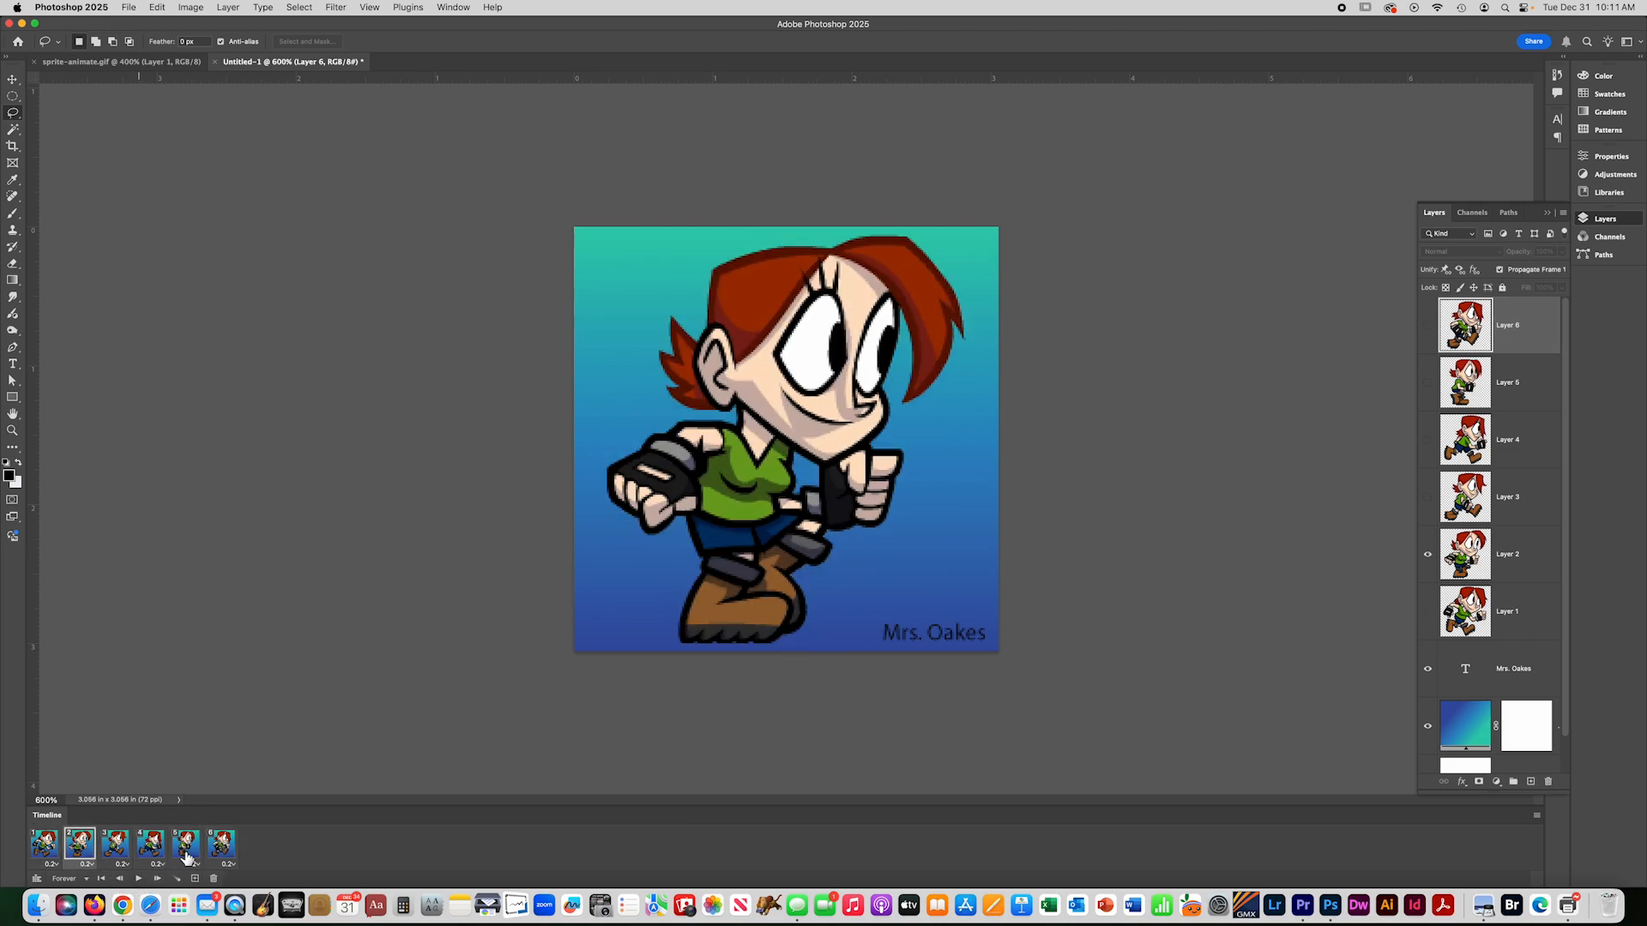
- Set the delay of all six animation frames to 0.1 seconds and play the animation
left_click(46, 846)
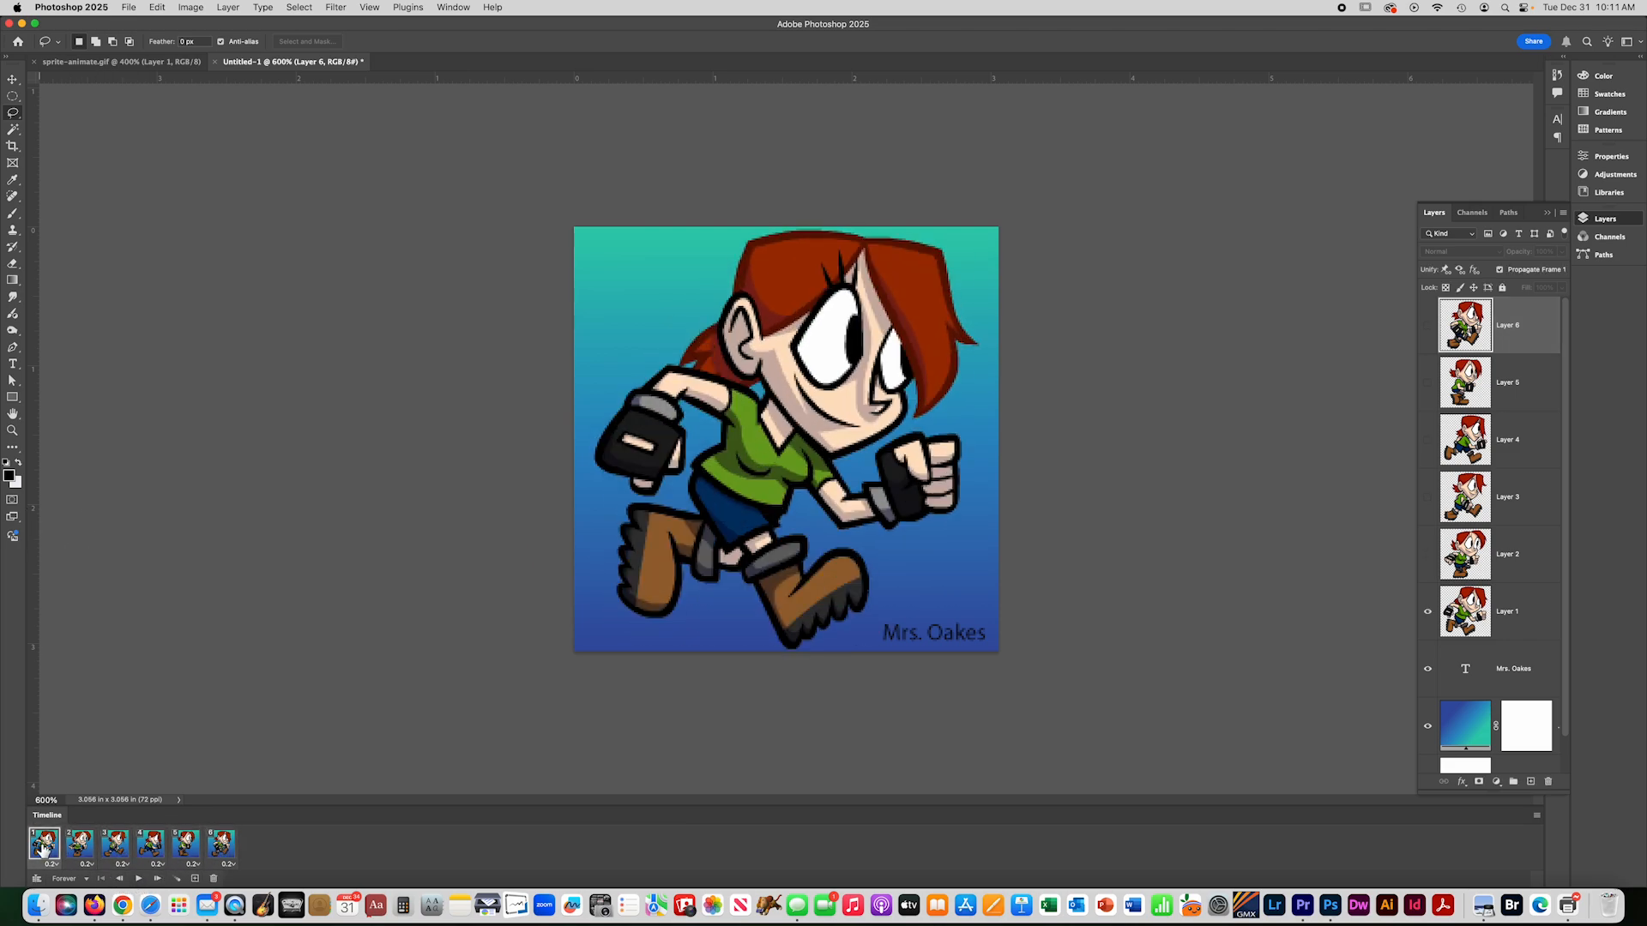
left_click(225, 845, "shift")
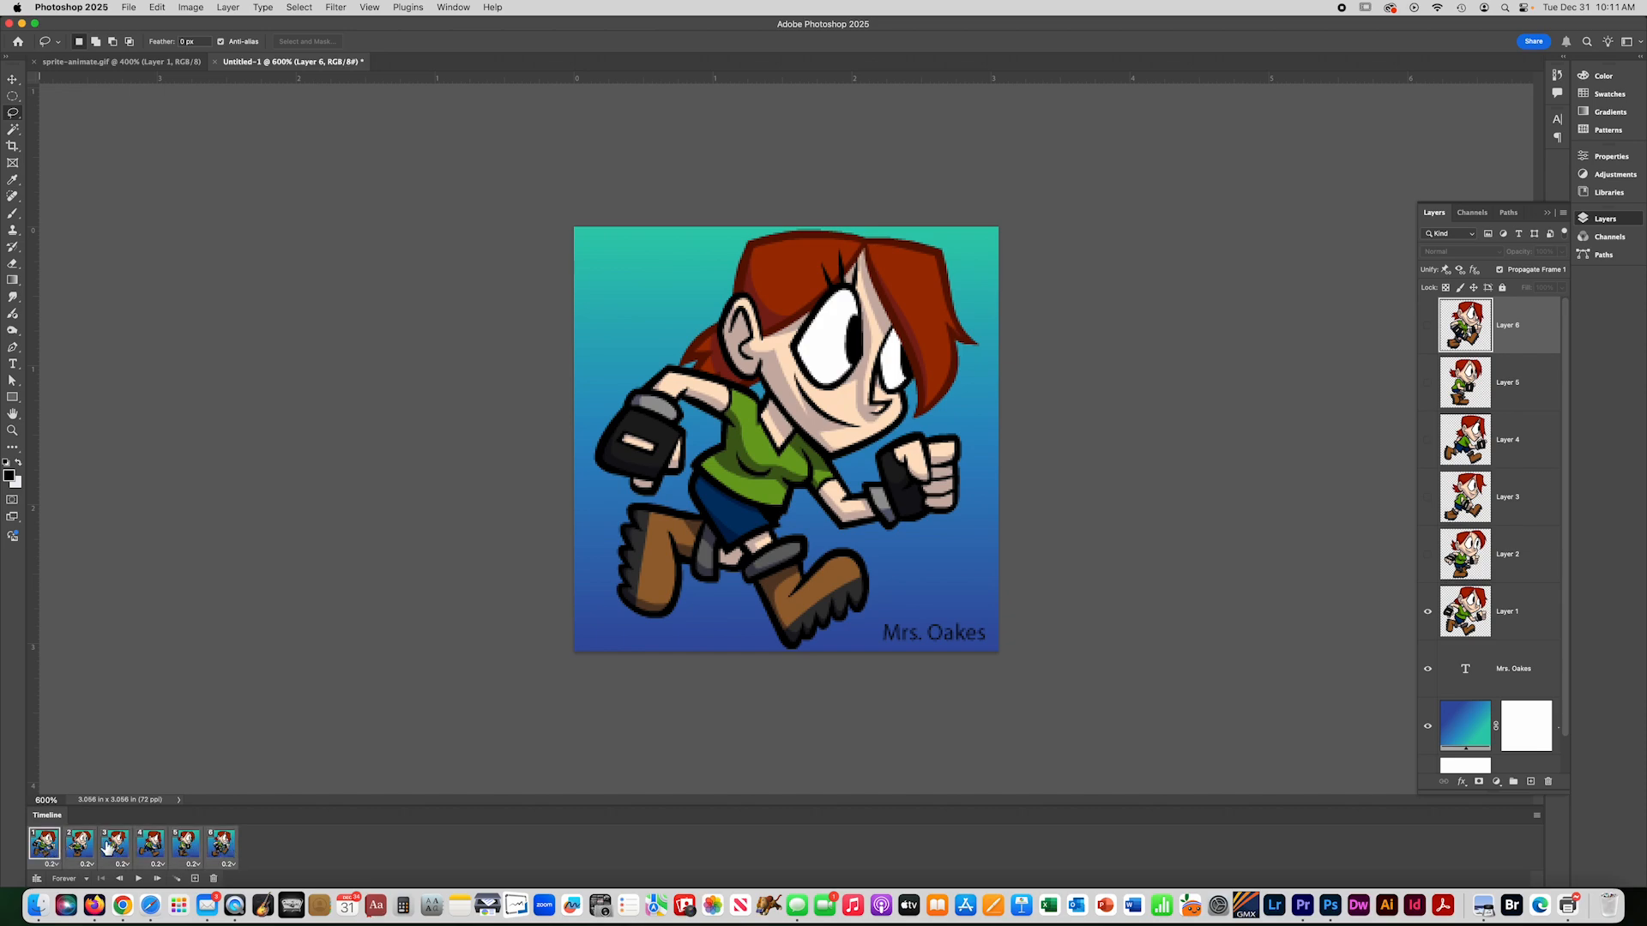
left_click(228, 865)
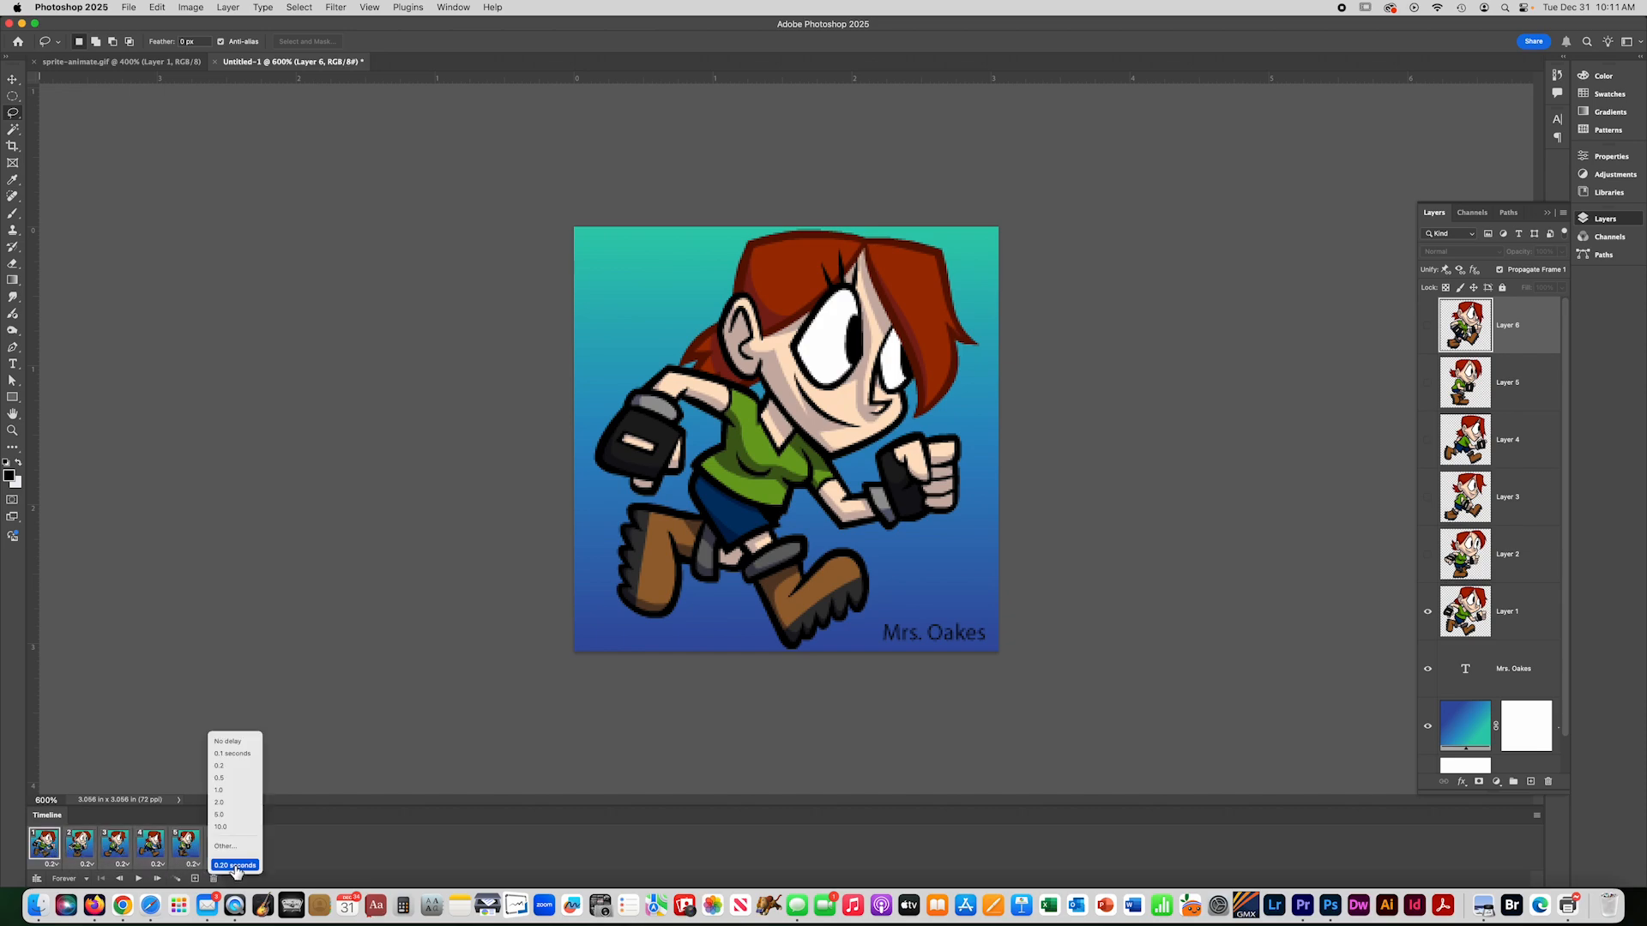
left_click(237, 754)
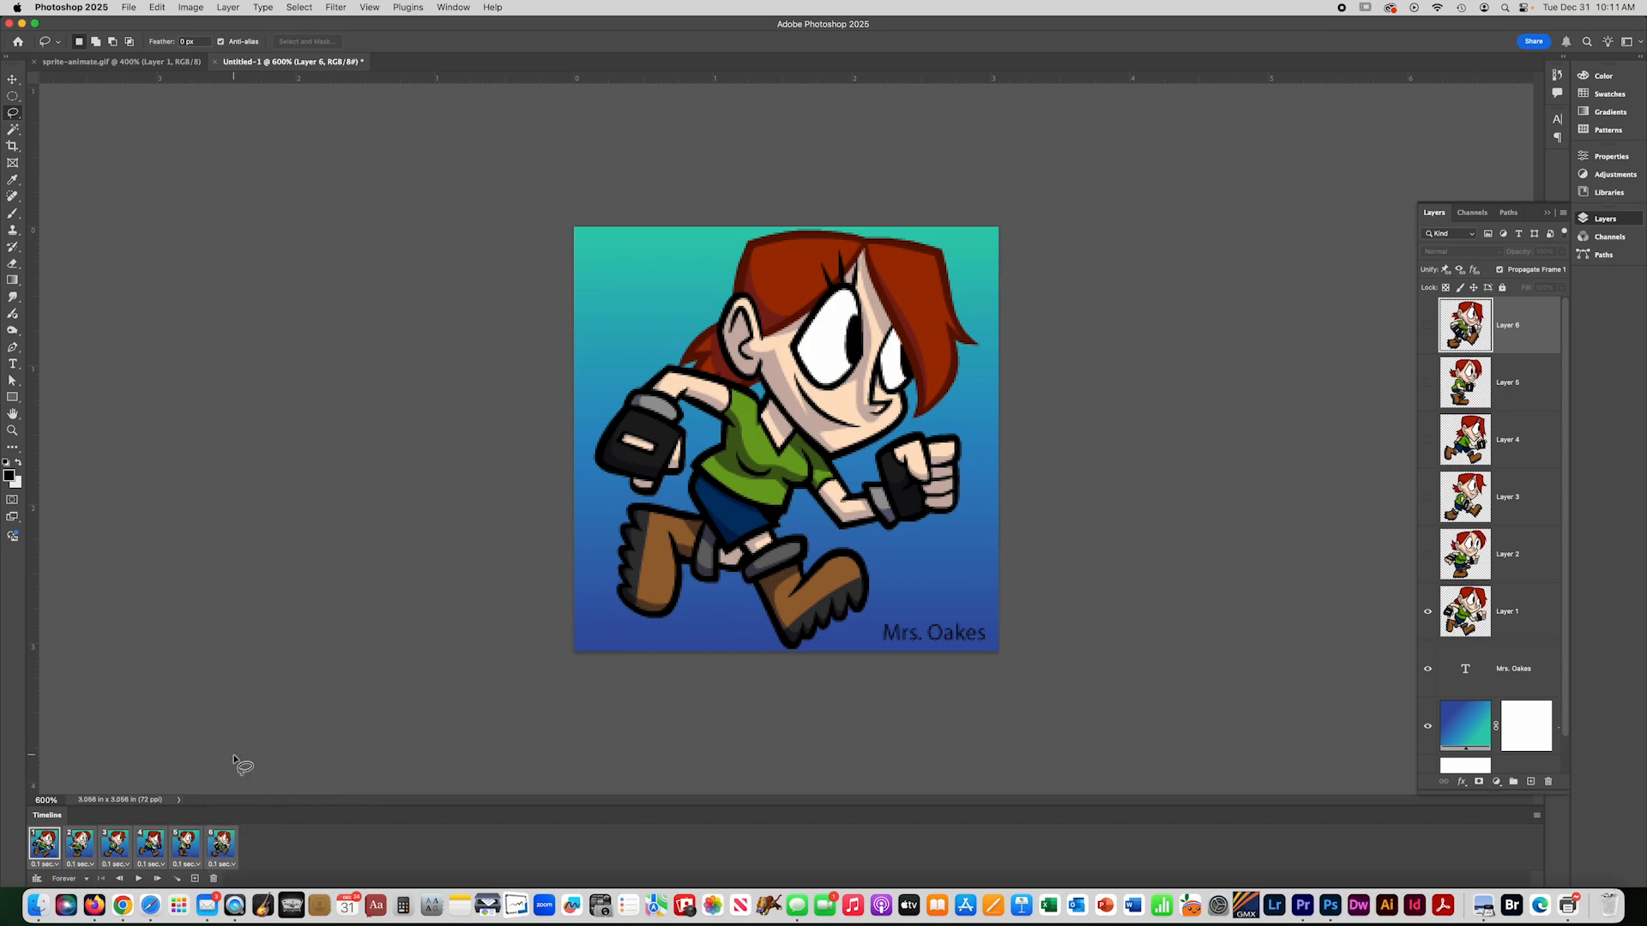
left_click(139, 879)
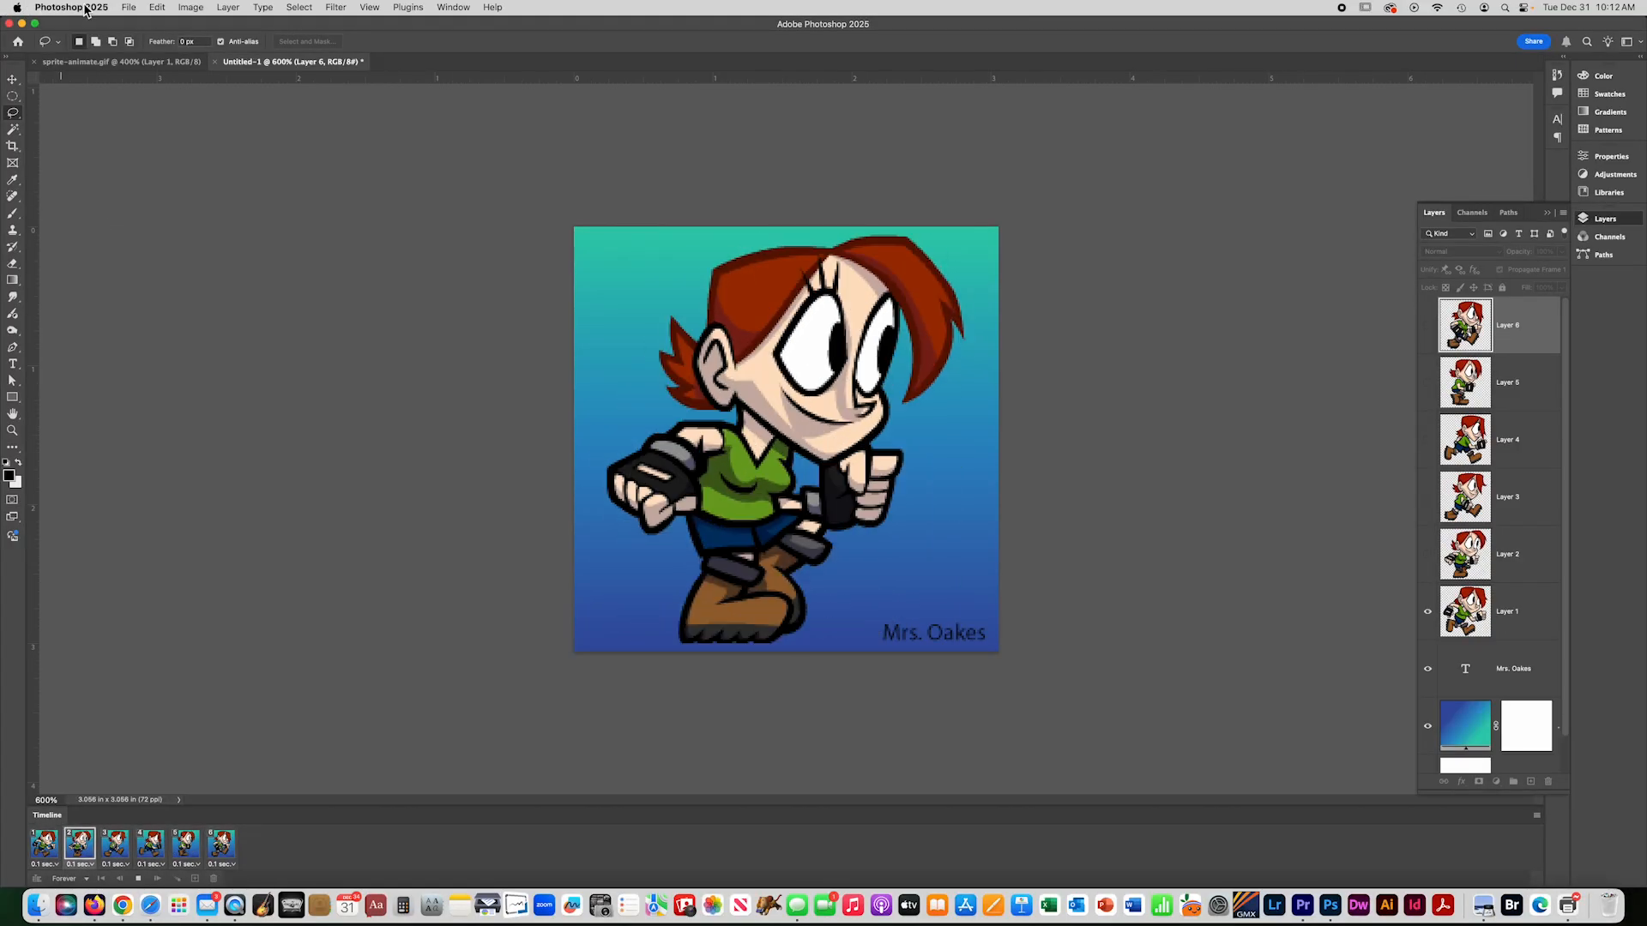
- Save the document as Animation.psd on the Desktop in Photoshop format, keeping its layers
left_click(128, 7)
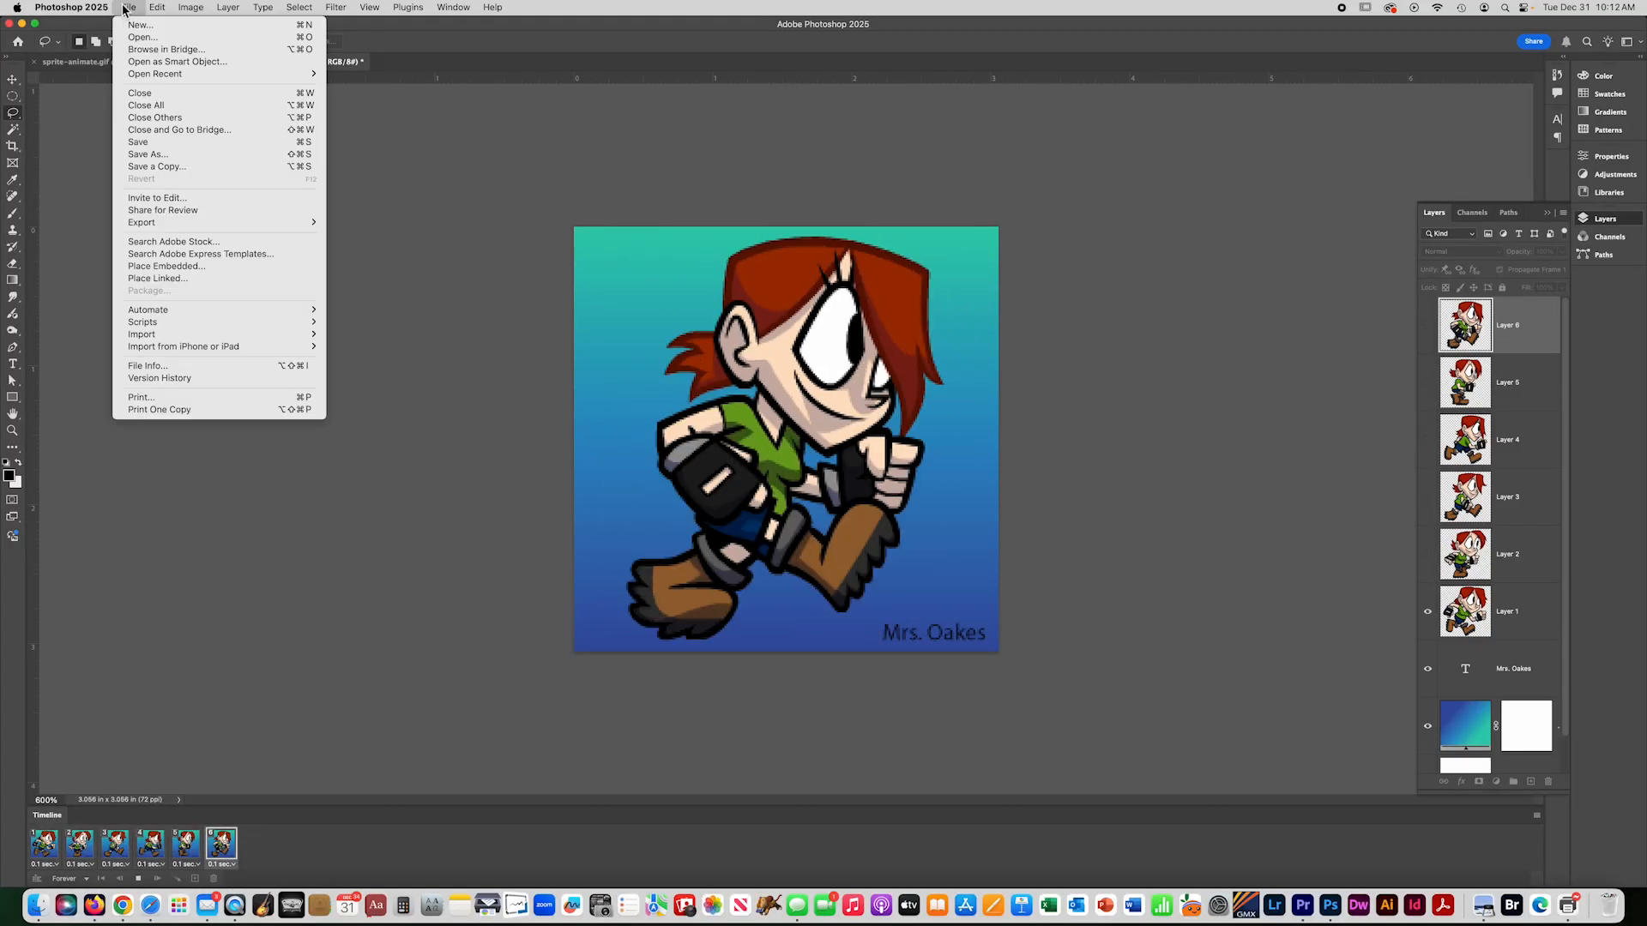
left_click(138, 155)
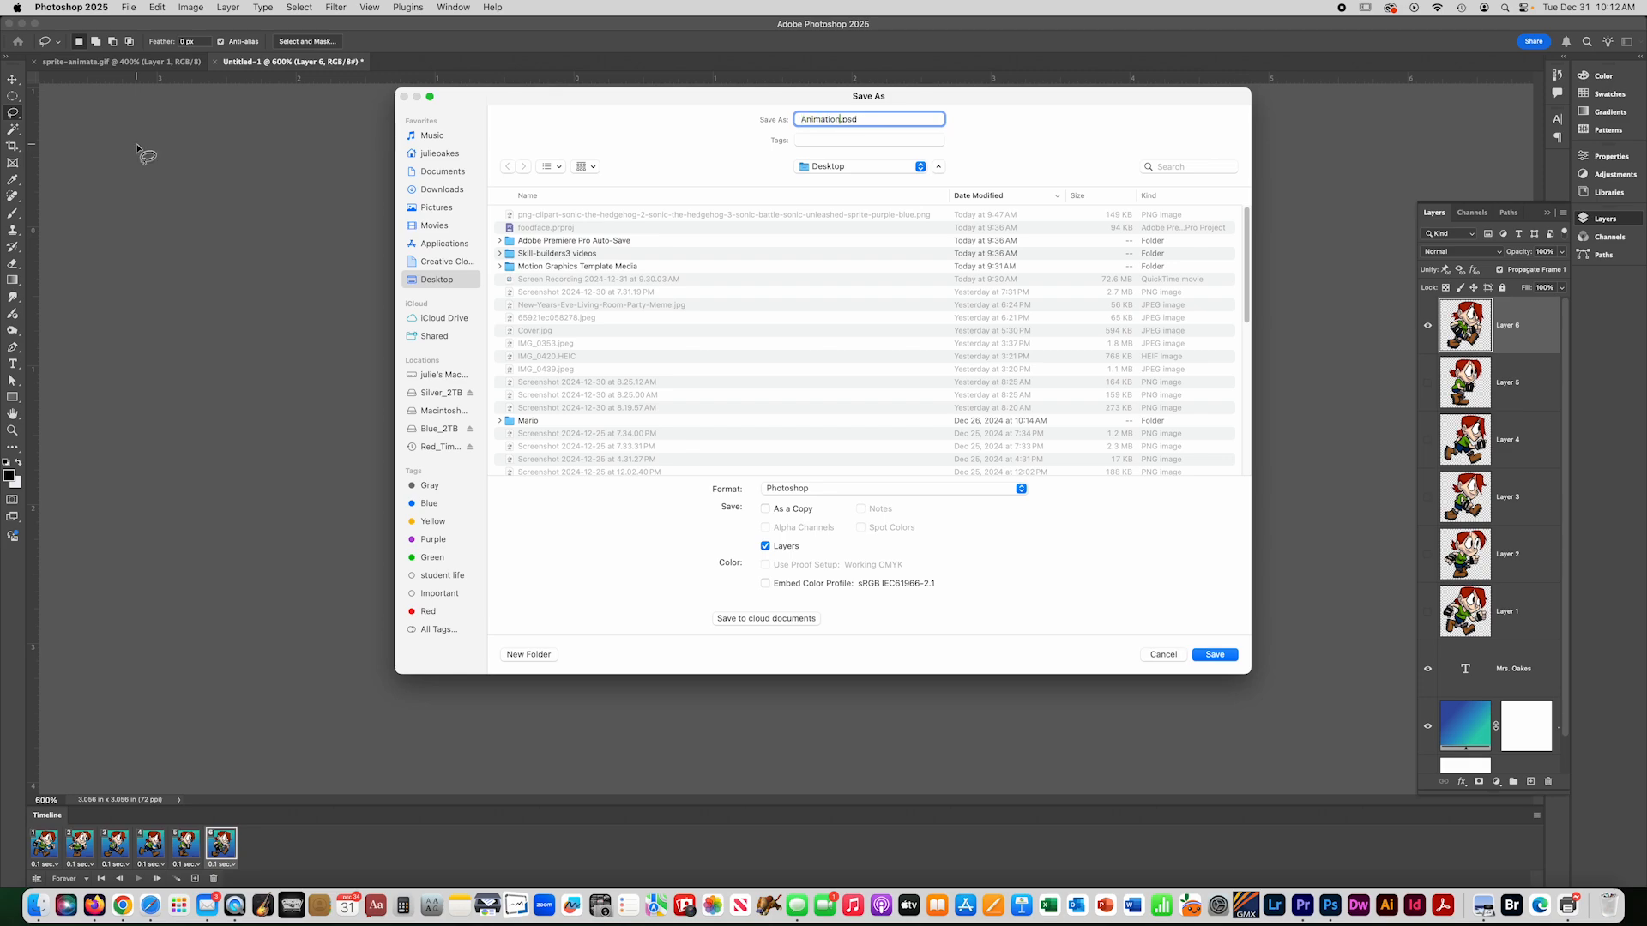
key("Return")
key("Return")
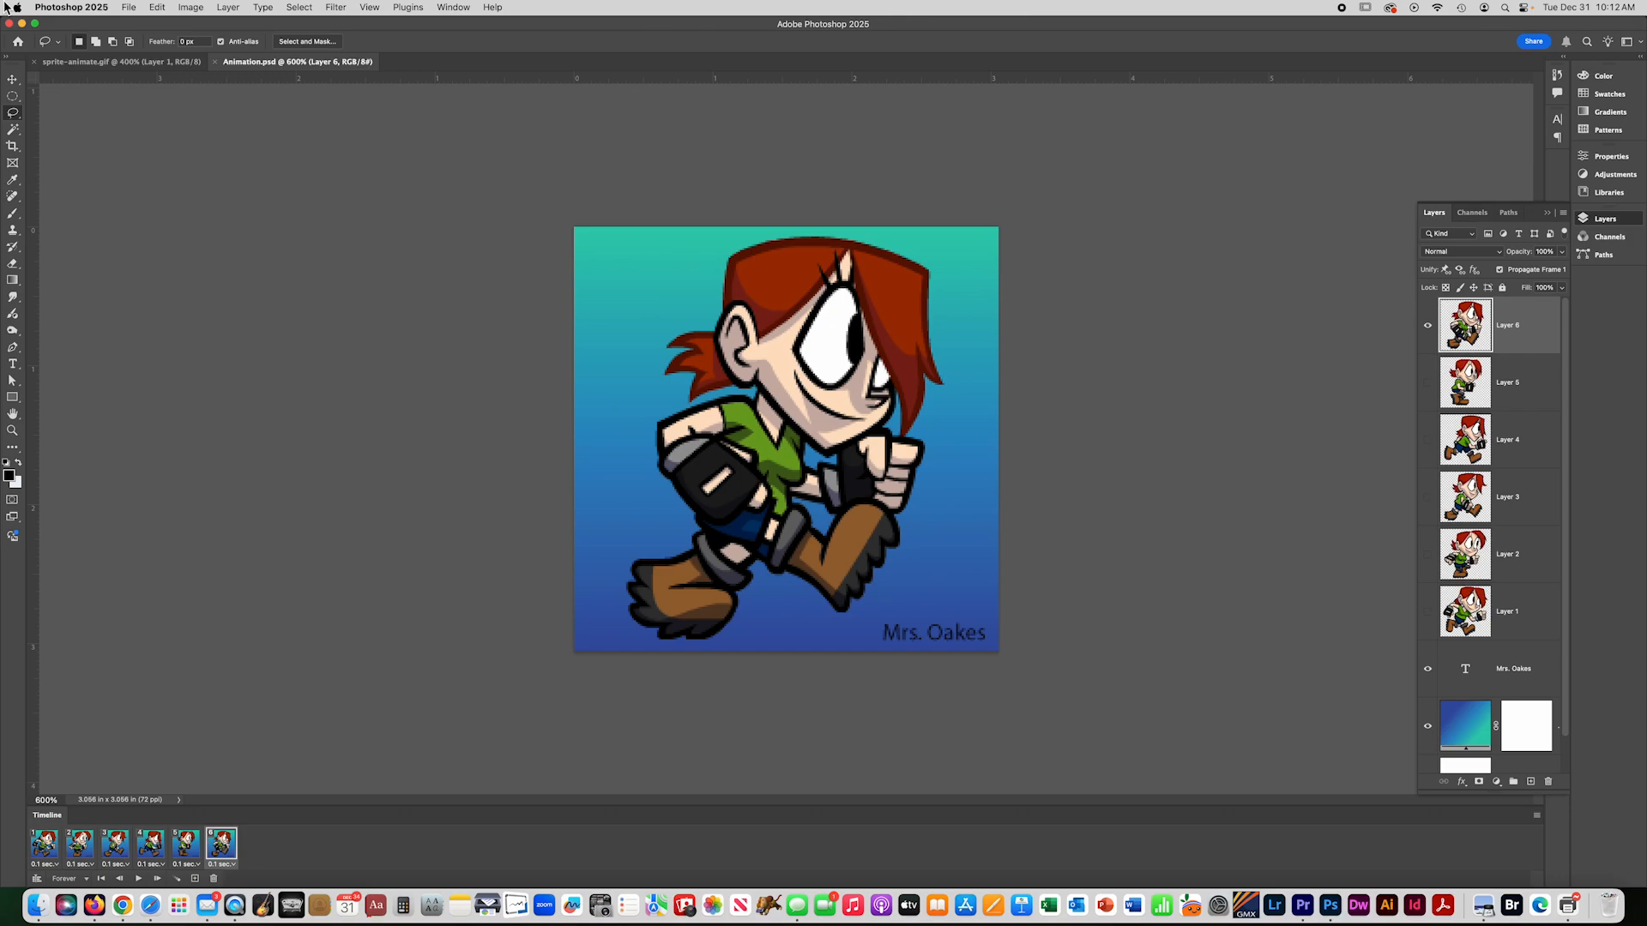
- Export the document at 220 × 220 px in GIF format as Animation.gif to the Desktop
left_click(130, 9)
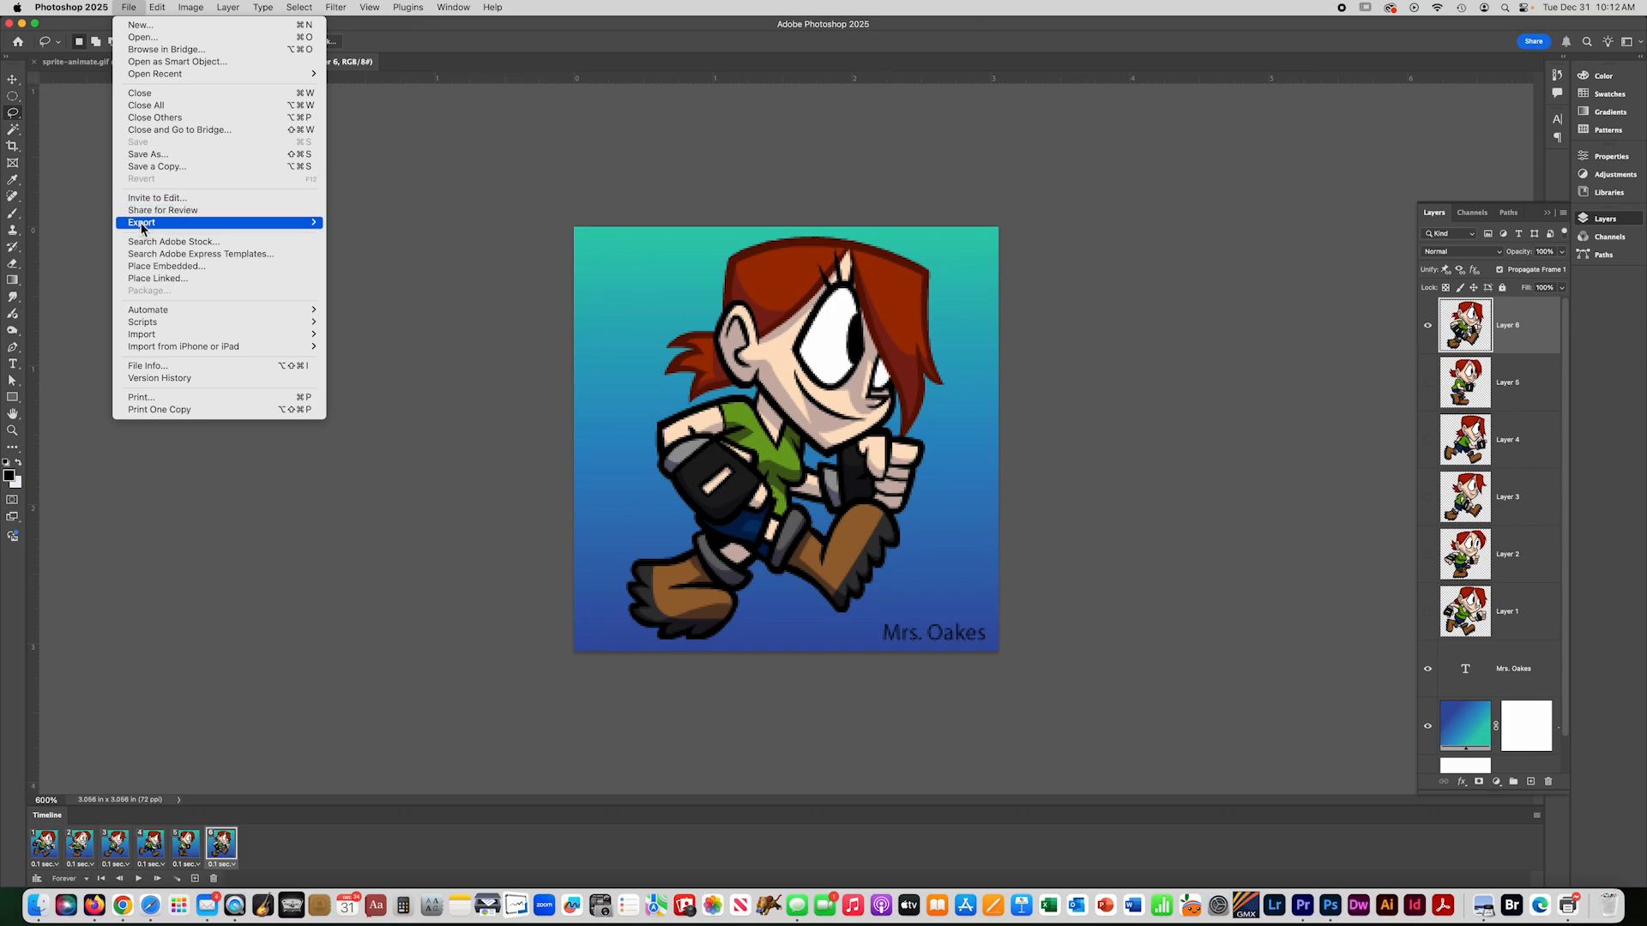
mouse_move(142, 222)
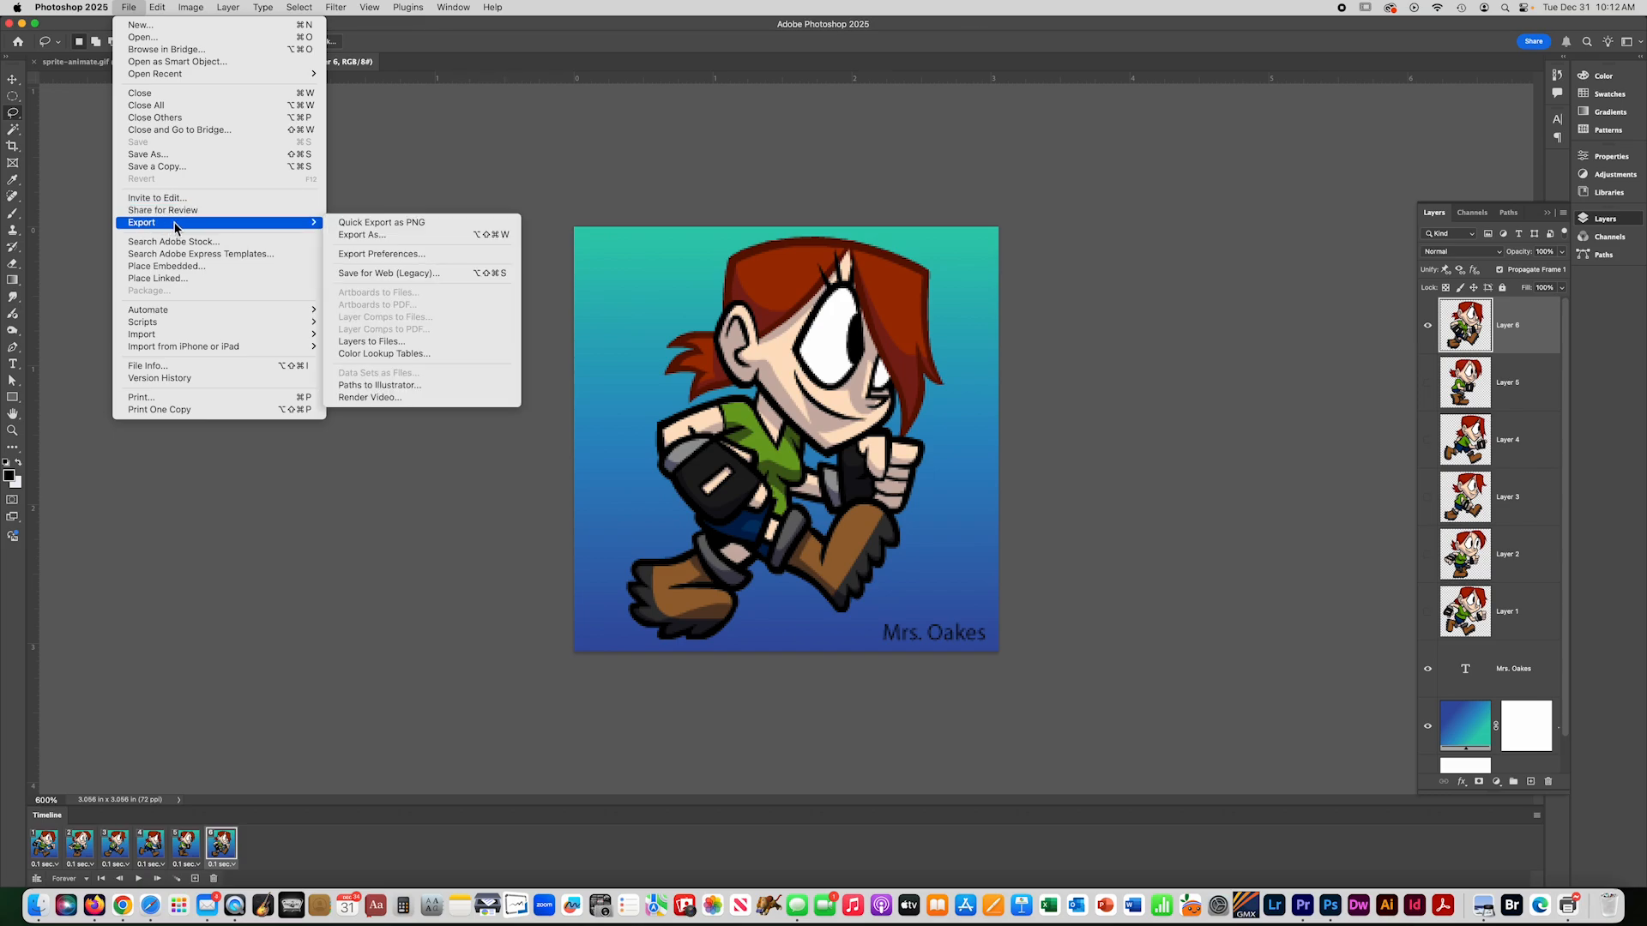
left_click(373, 237)
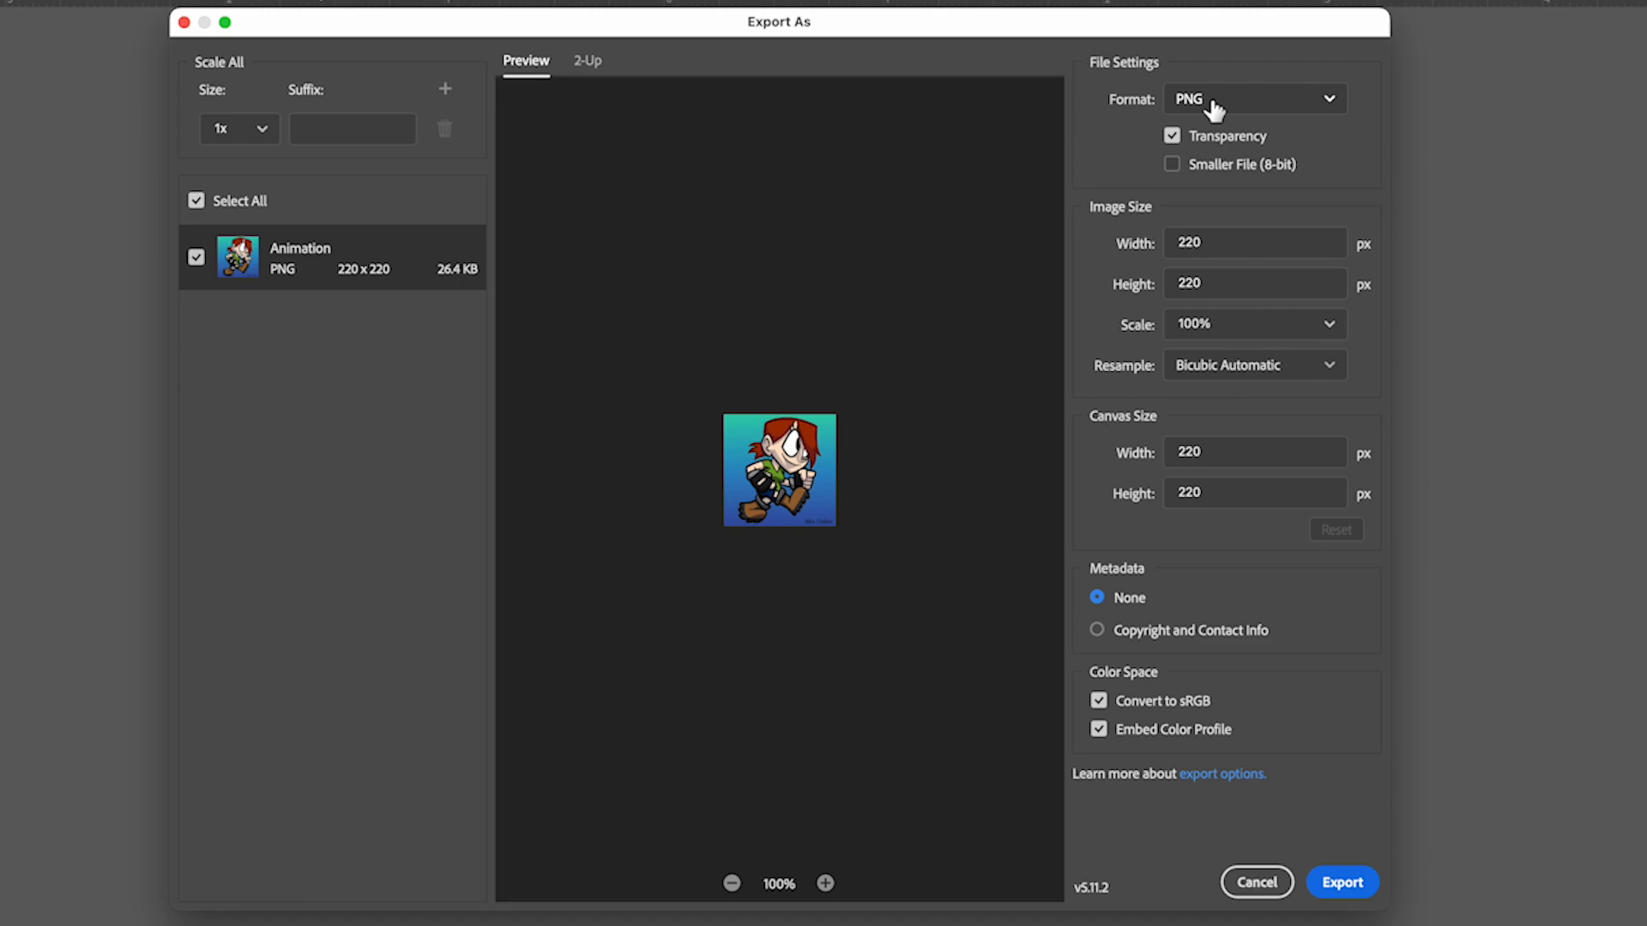
left_click(1211, 101)
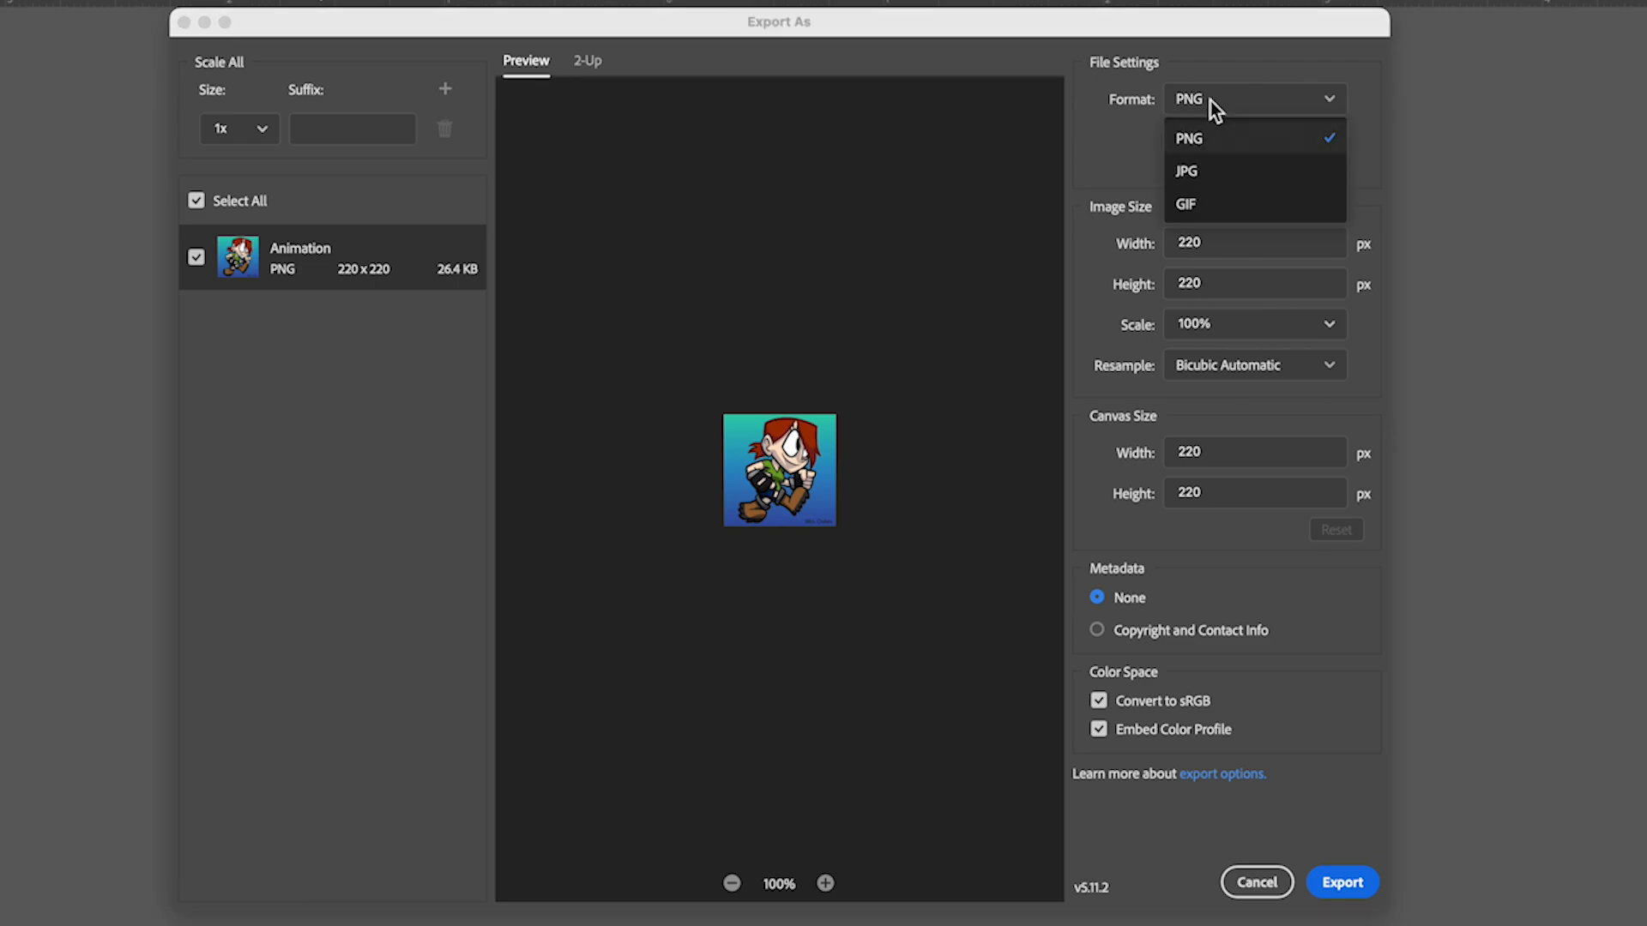
left_click(1195, 207)
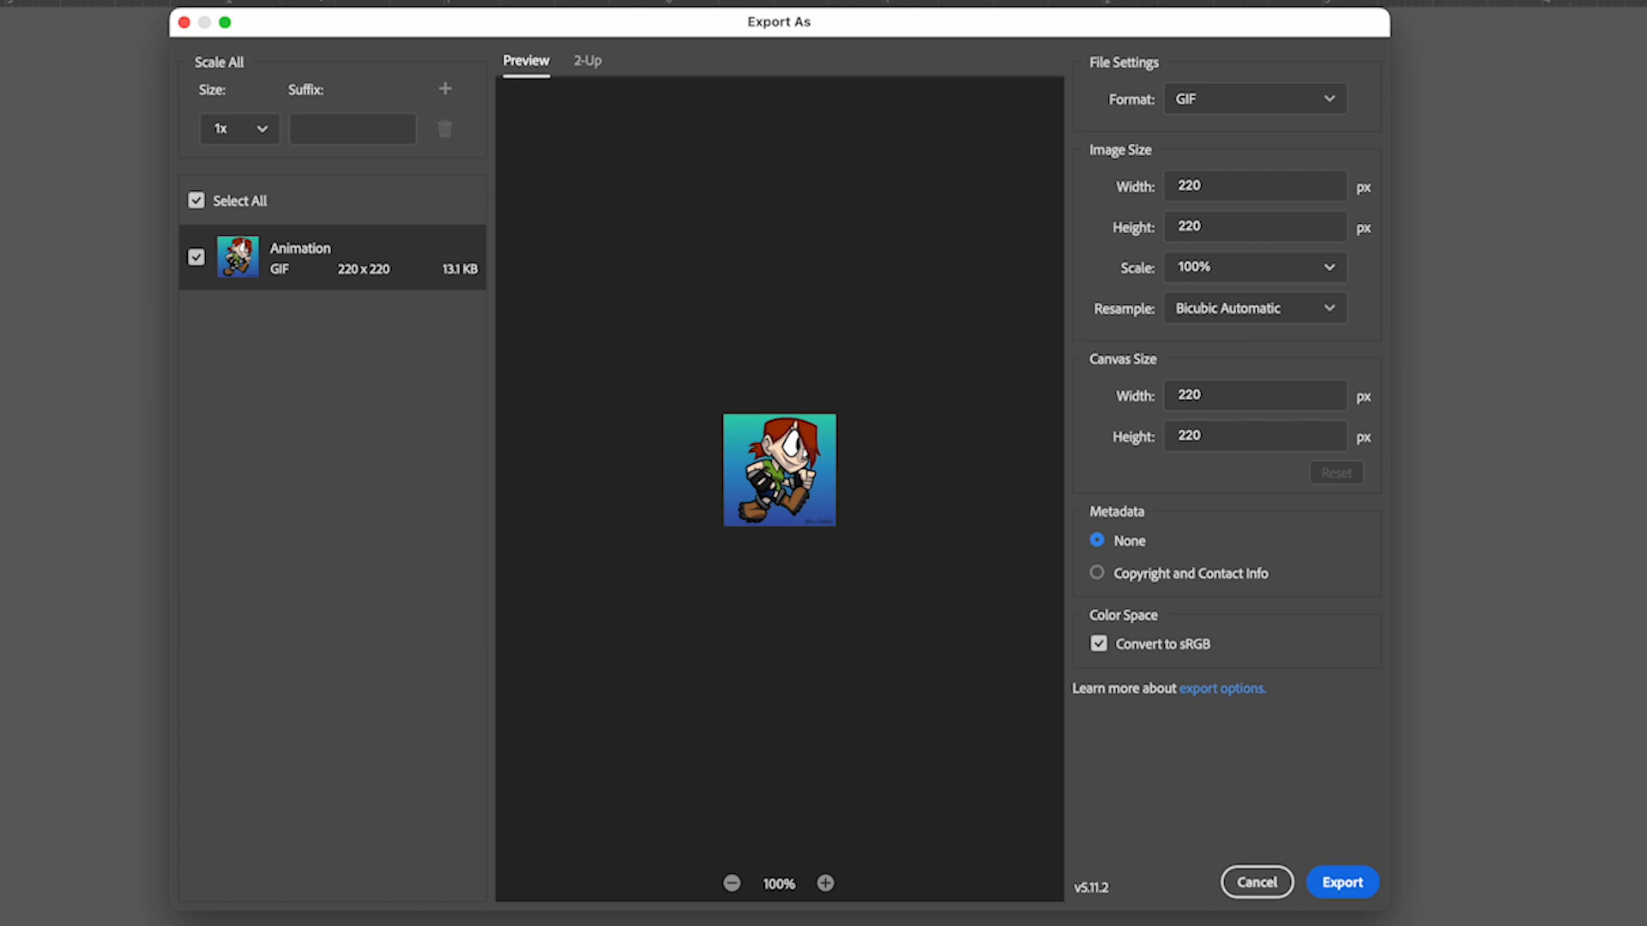
left_click(1342, 882)
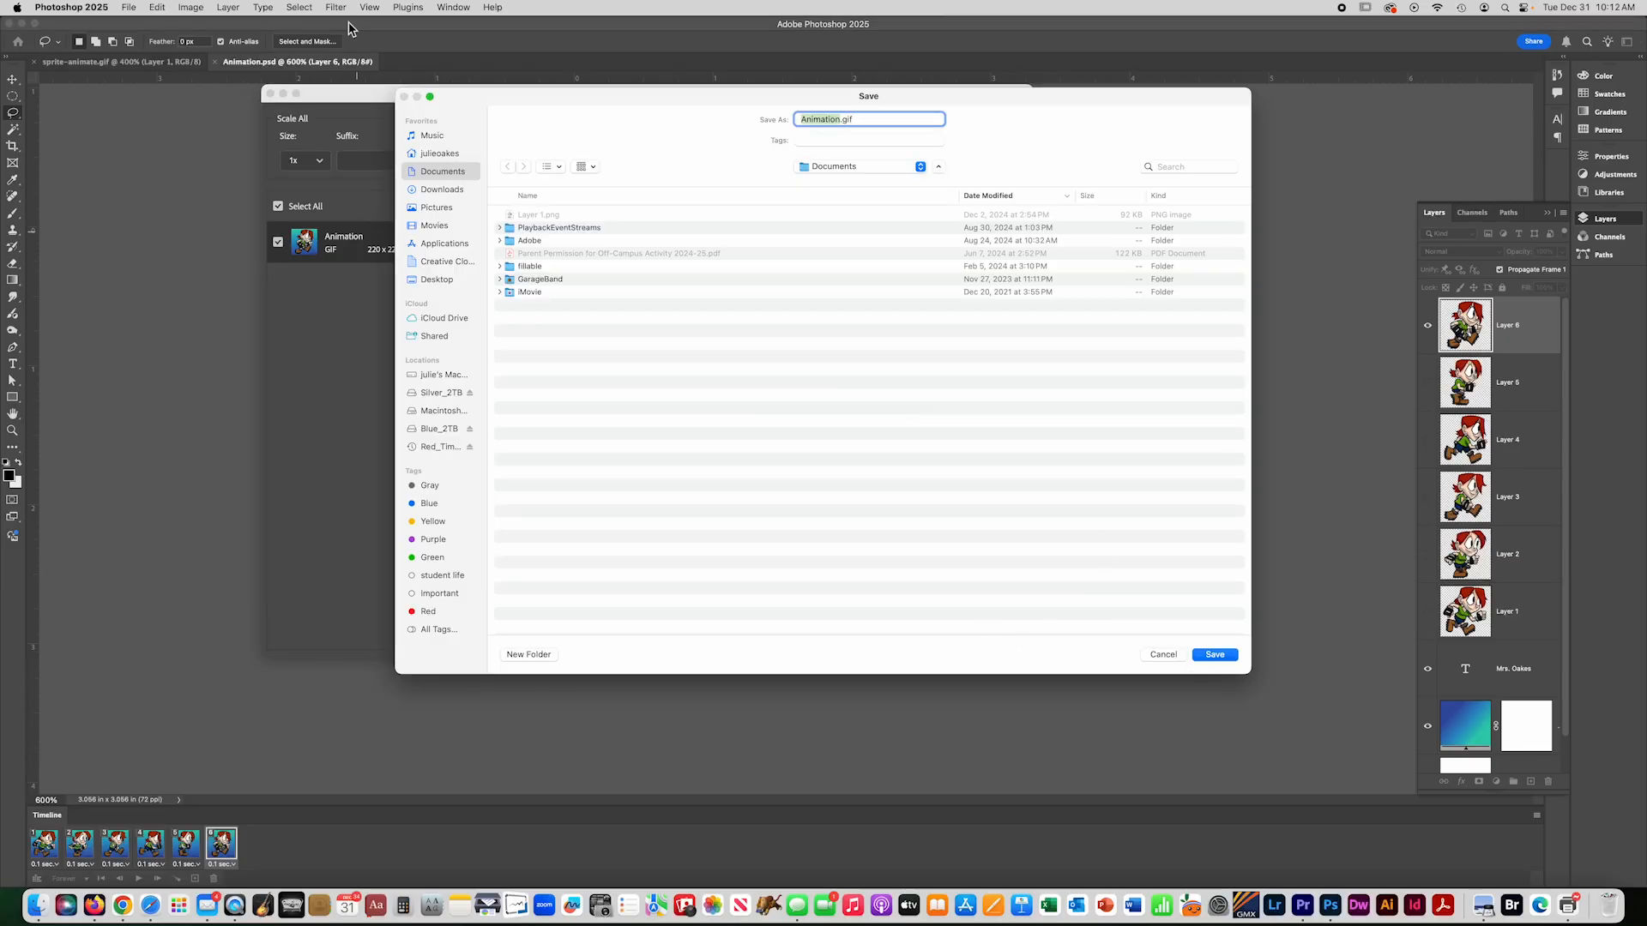
left_click(435, 279)
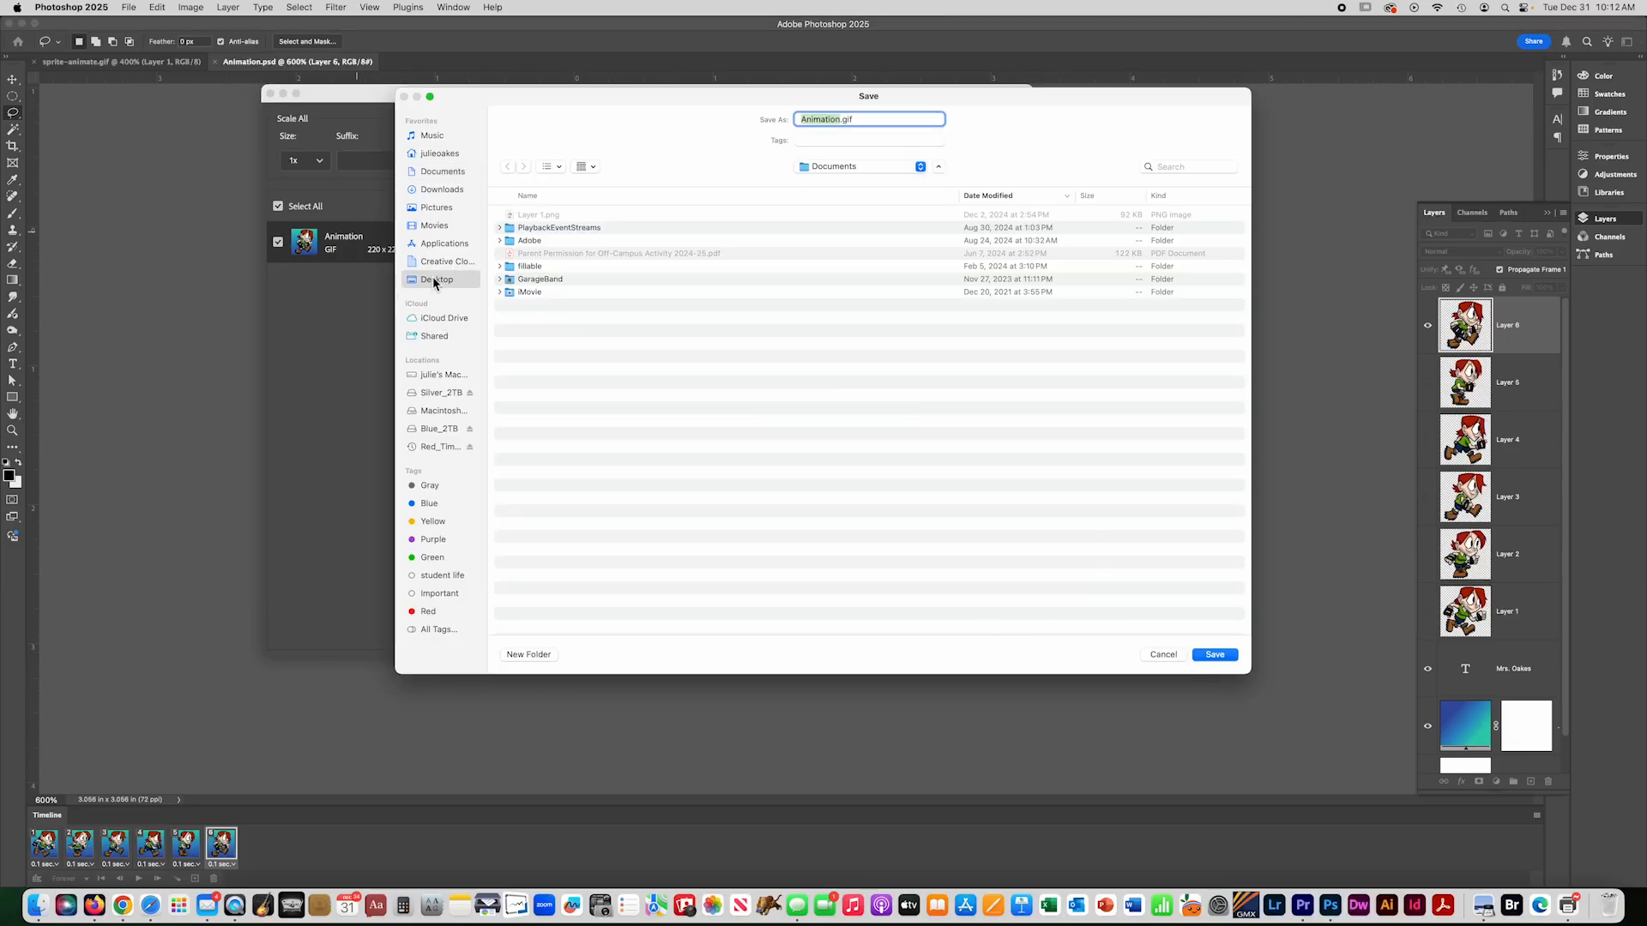
left_click(1215, 655)
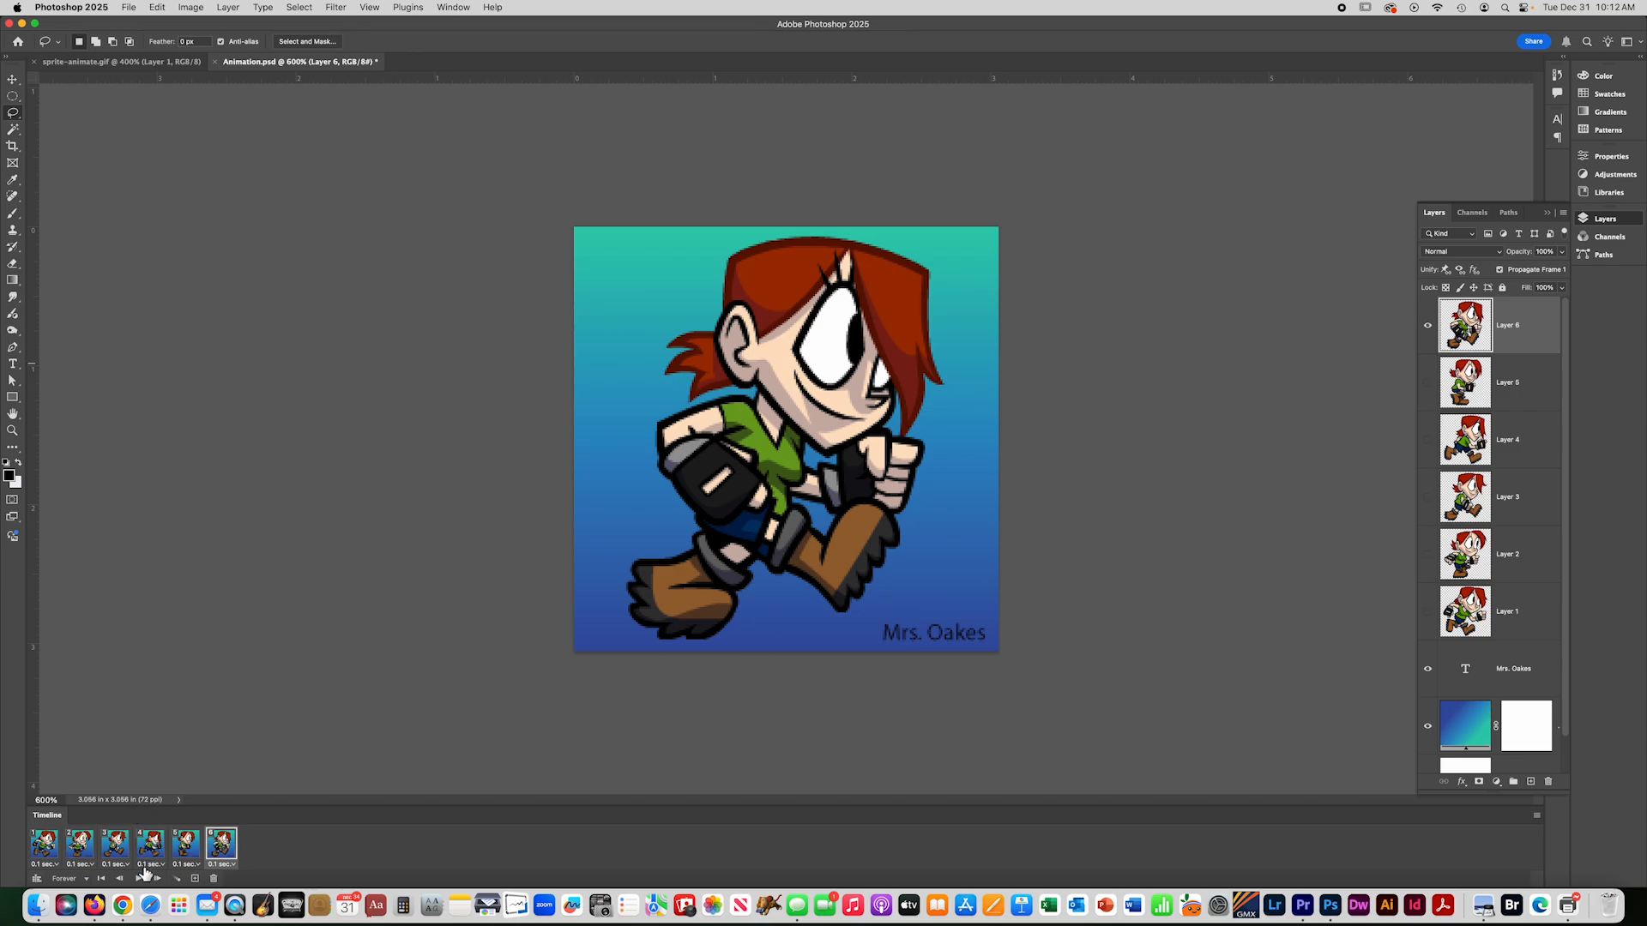
- Play the animation again and switch to Firefox to view the title slide of the Animation INTRO presentation
left_click(140, 879)
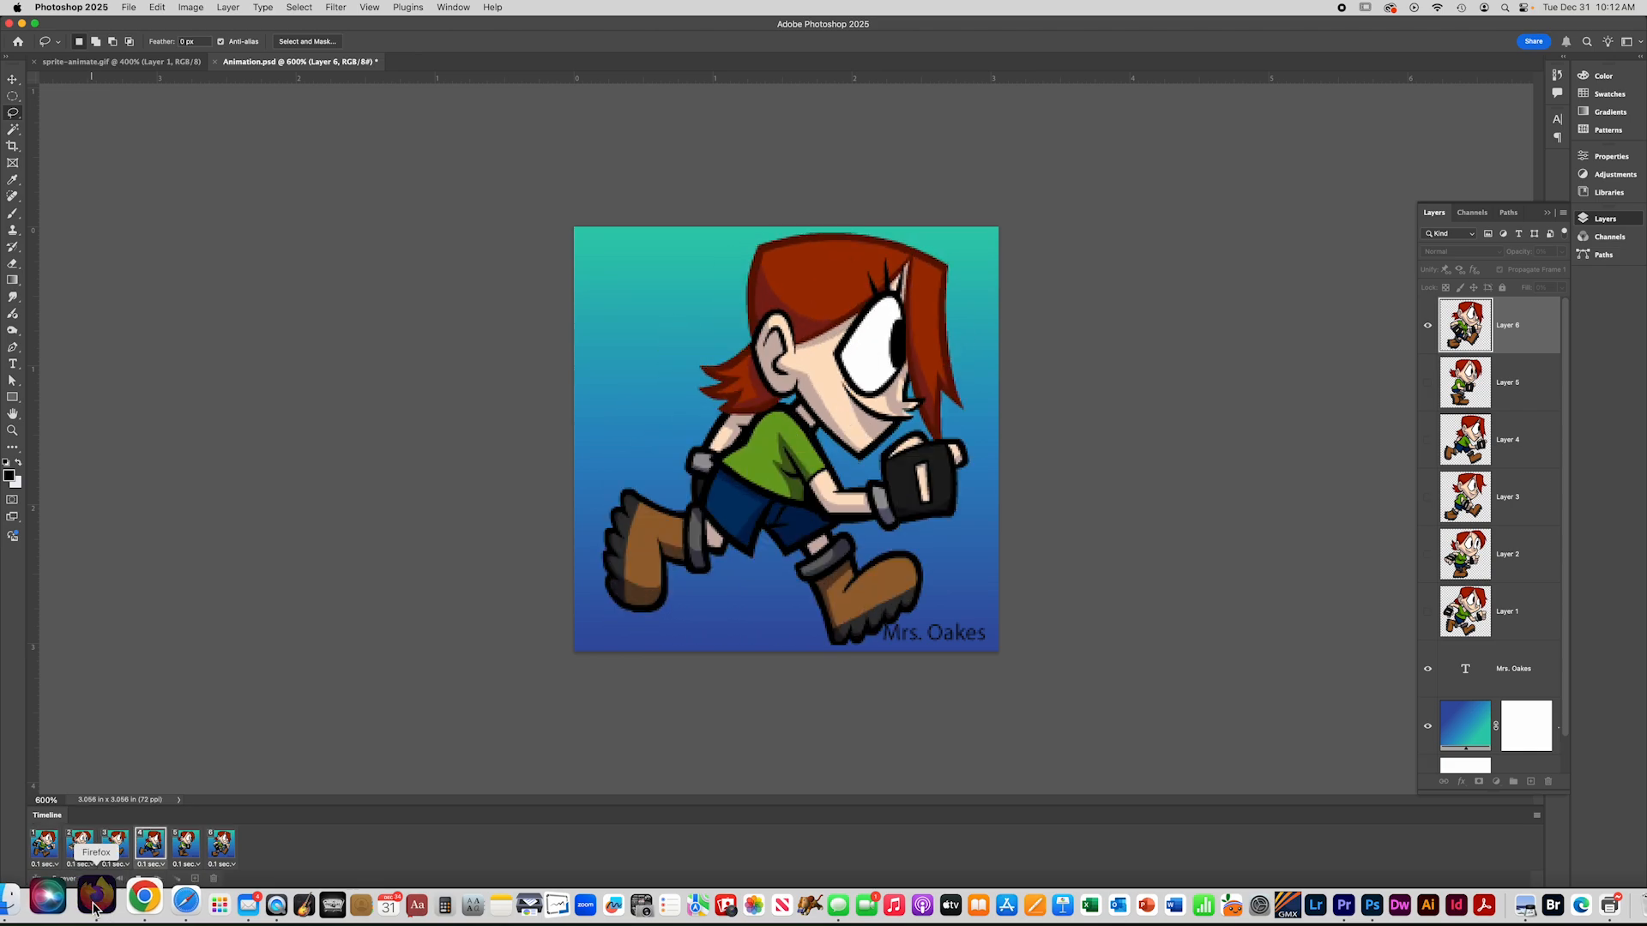
left_click(94, 905)
left_click(181, 204)
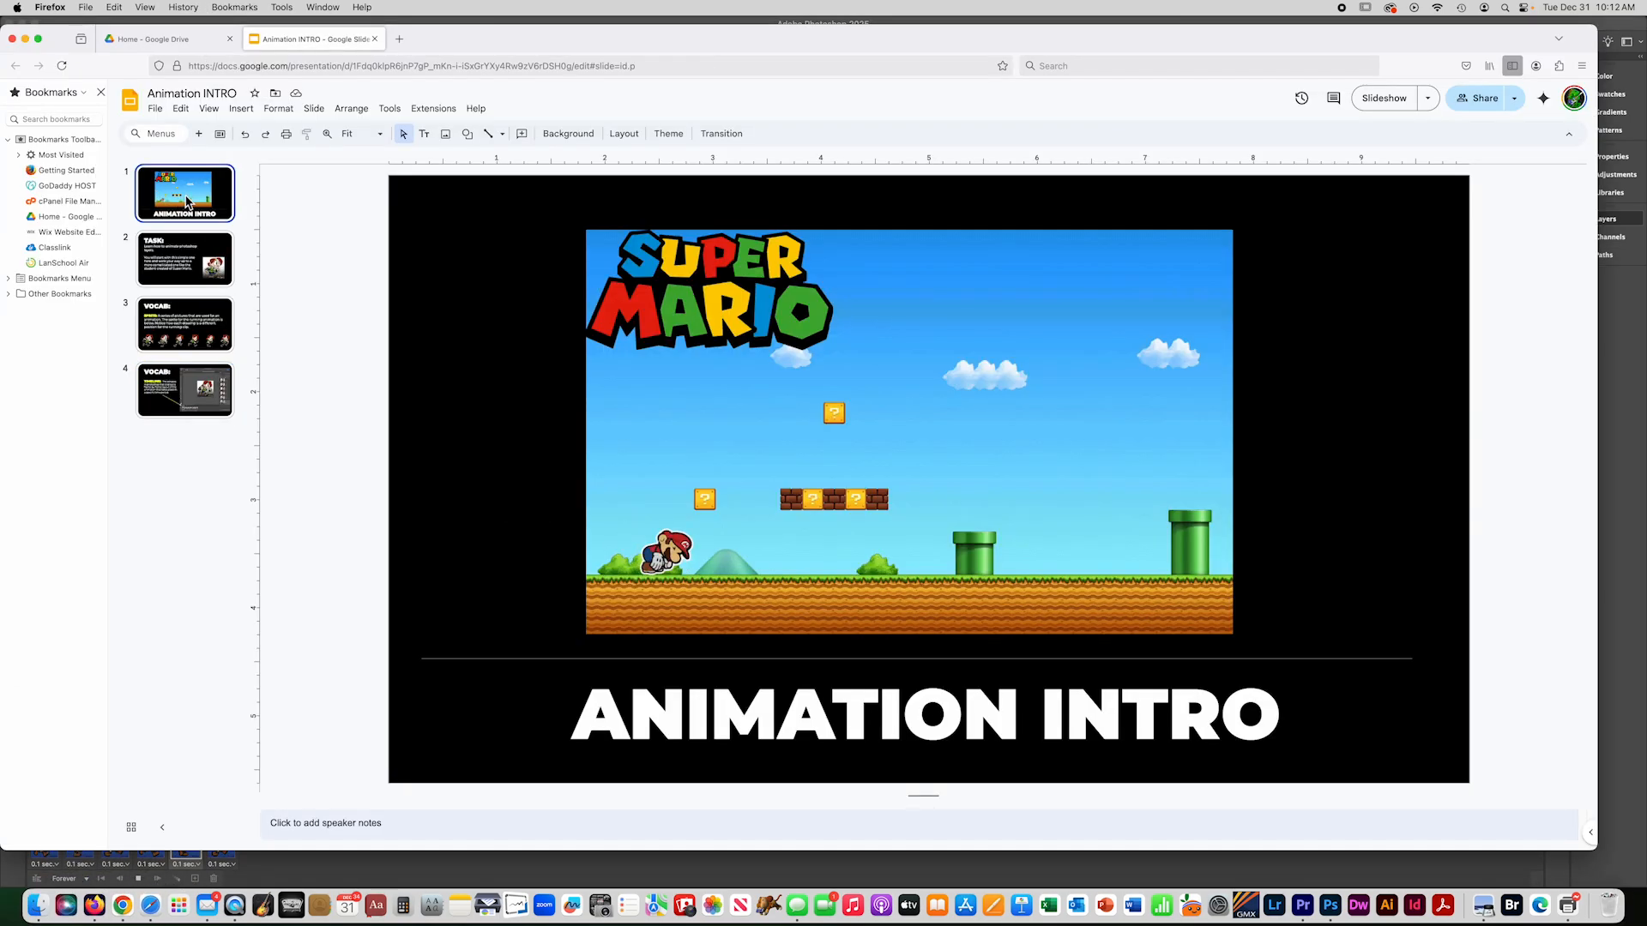